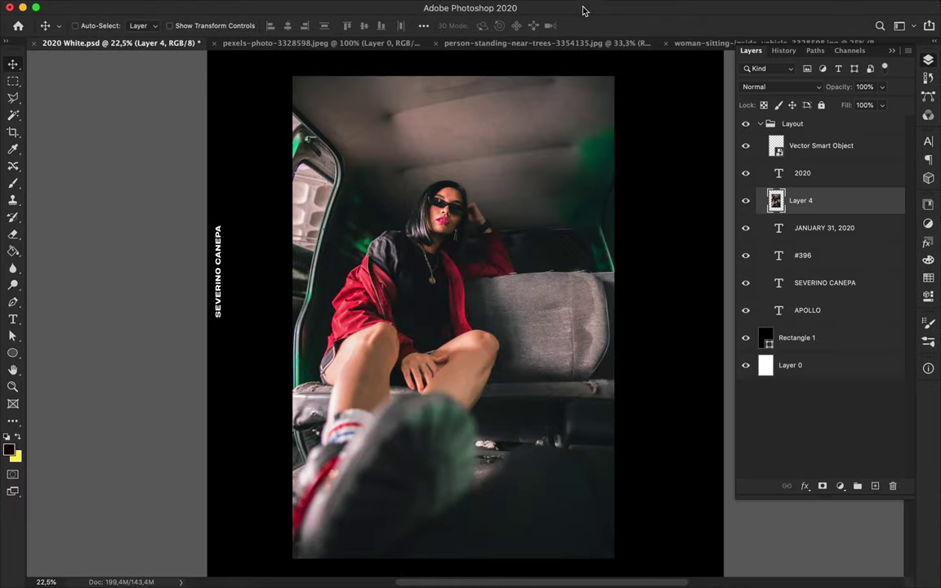
Step: Auto-select the seated woman with Select Subject and zoom in on her
key(ctrl+0)
key(w)
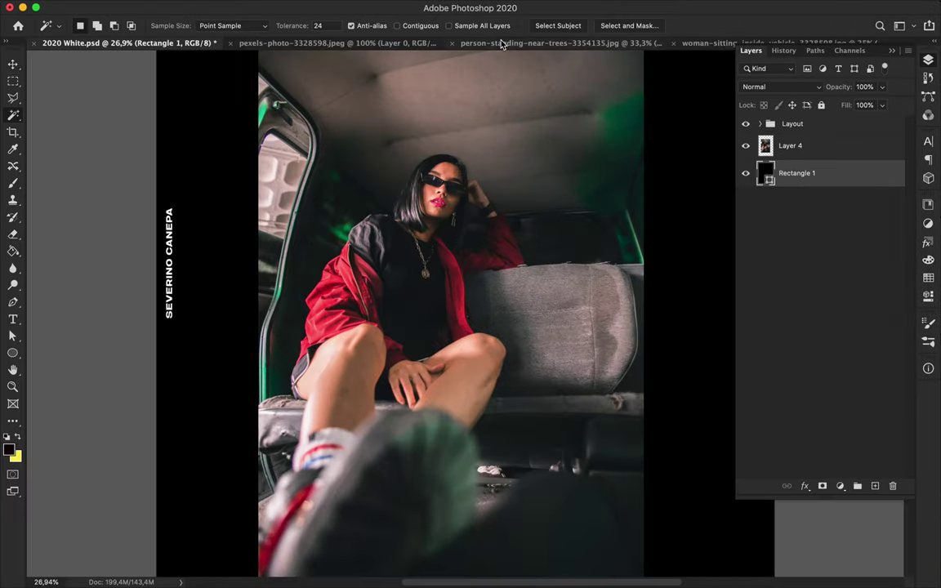
click(557, 25)
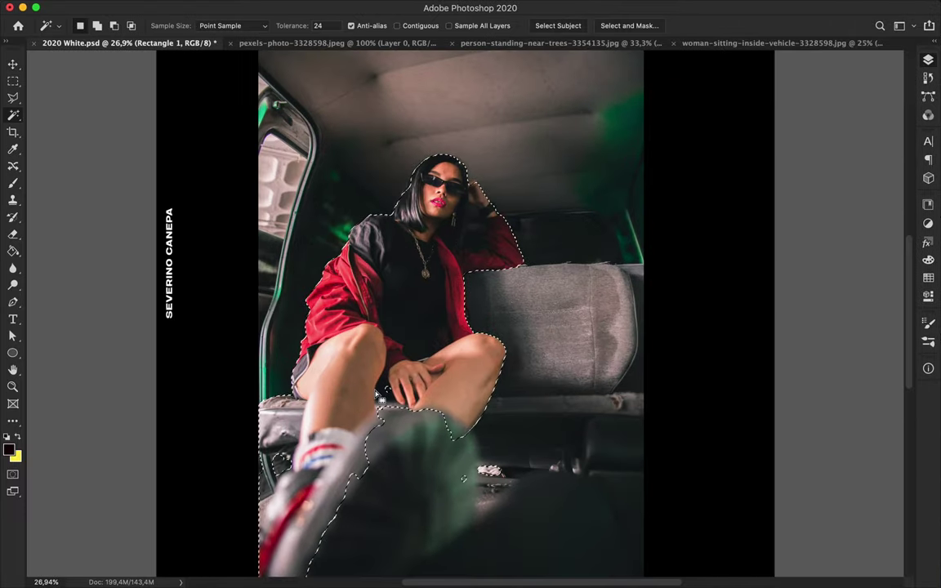
key(ctrl+plus)
Step: Bring back the Layers panel and switch to the Quick Selection Tool
key(F7)
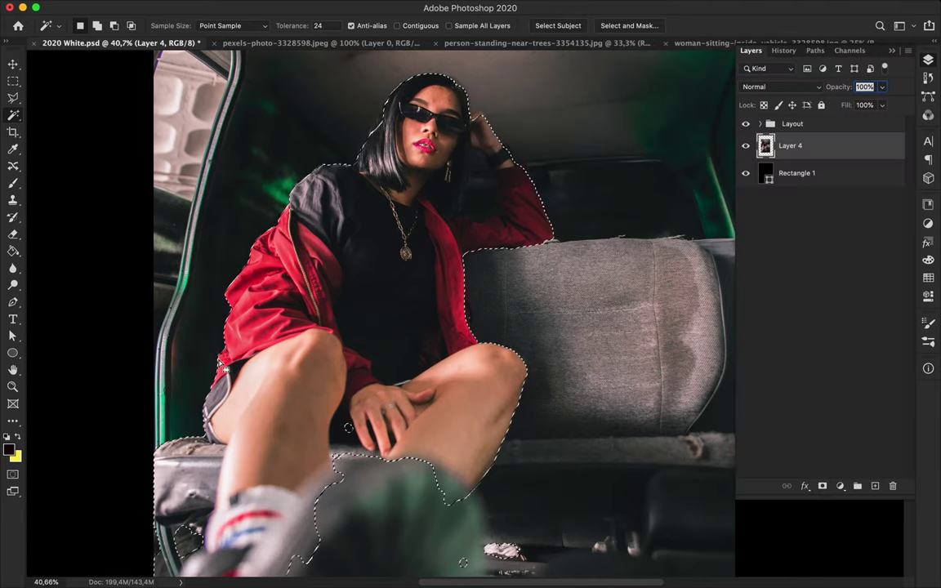
right_click(13, 116)
click(69, 107)
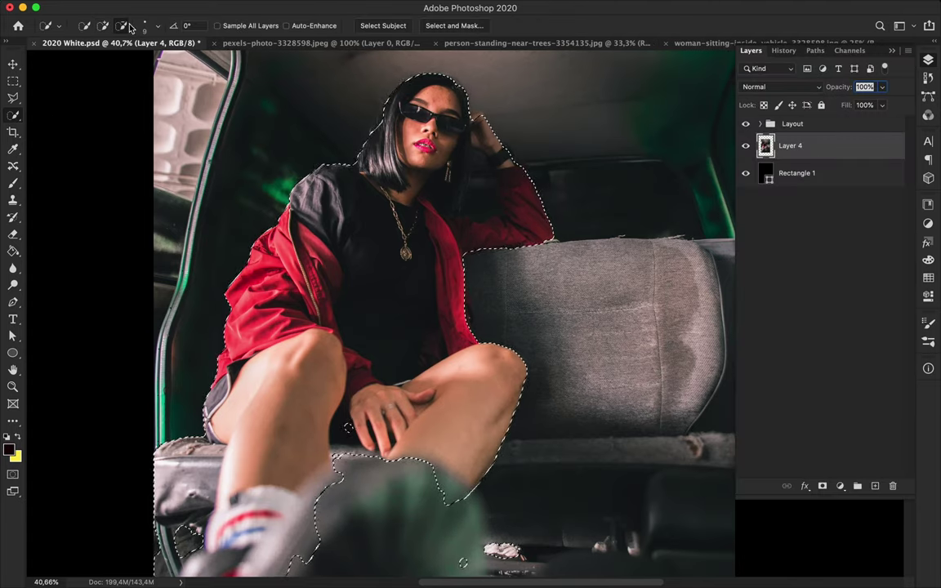
Step: Set the Quick Selection brush to 64 px and trim the selection near the hand and thigh
right_click(184, 400)
click(145, 25)
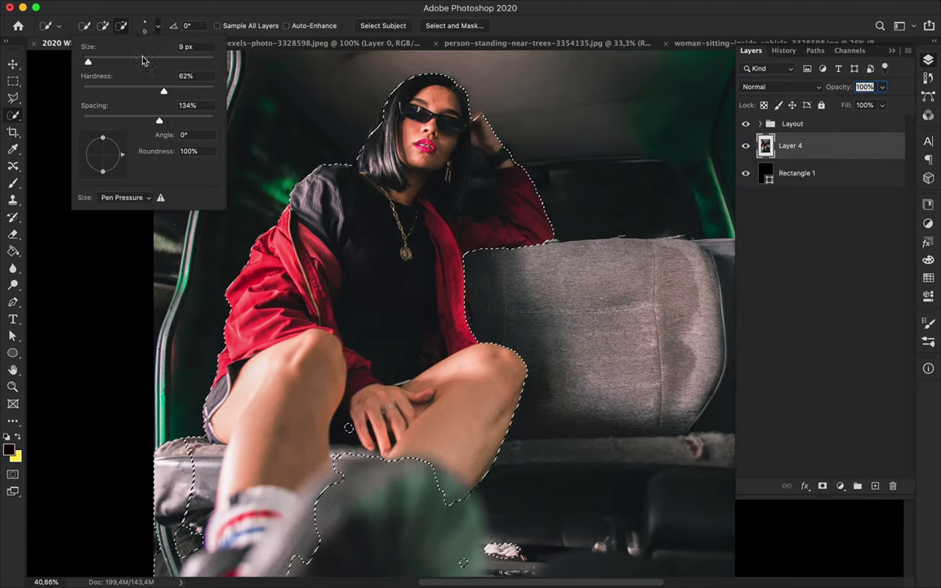
text(64)
key(Return)
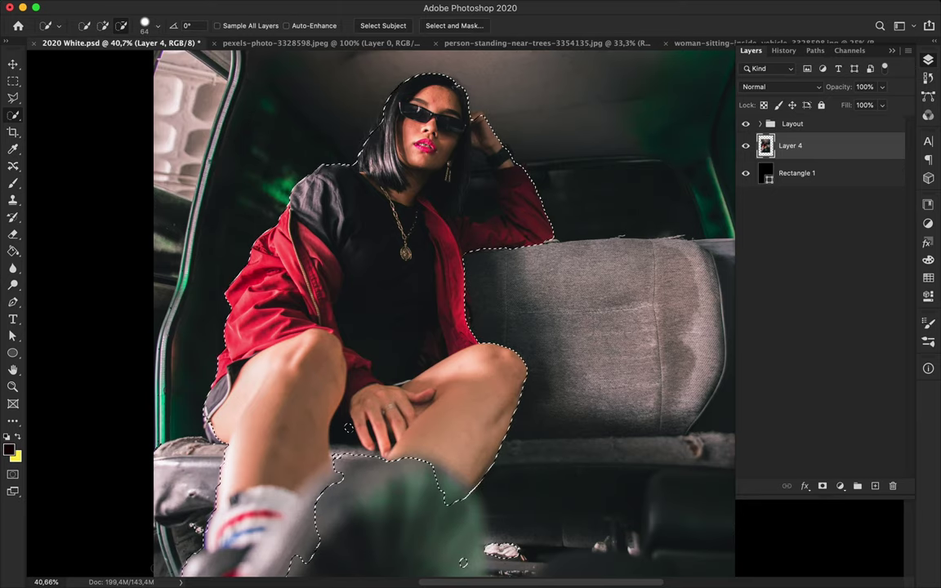
click(337, 433)
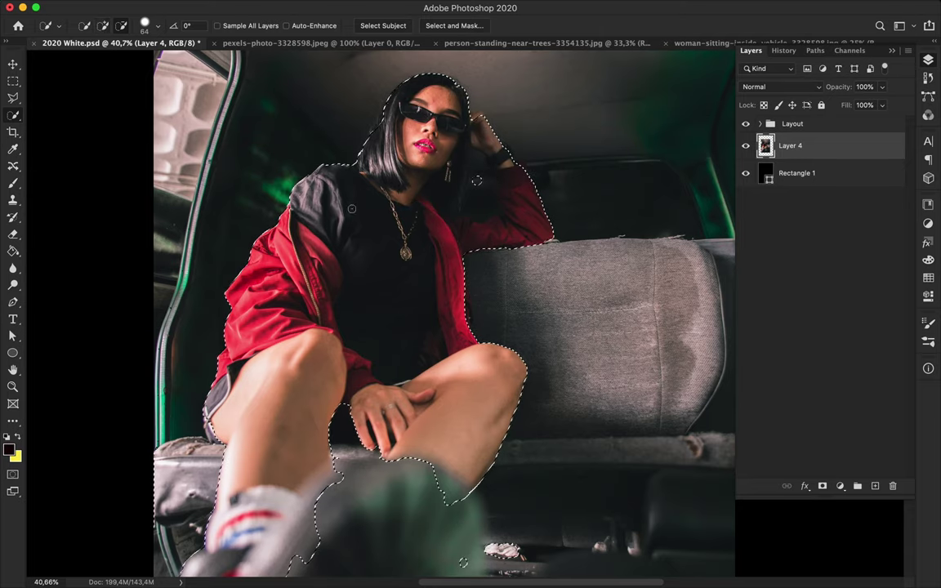
Step: Add the blurred foot below the knee and adjust the brush to 38 px
click(346, 488)
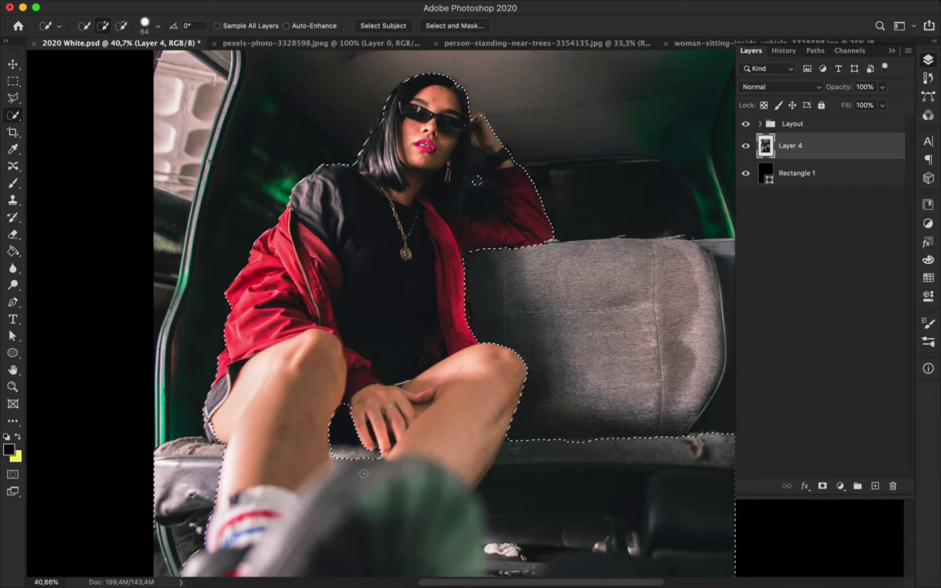
click(364, 473)
click(144, 25)
key(Escape)
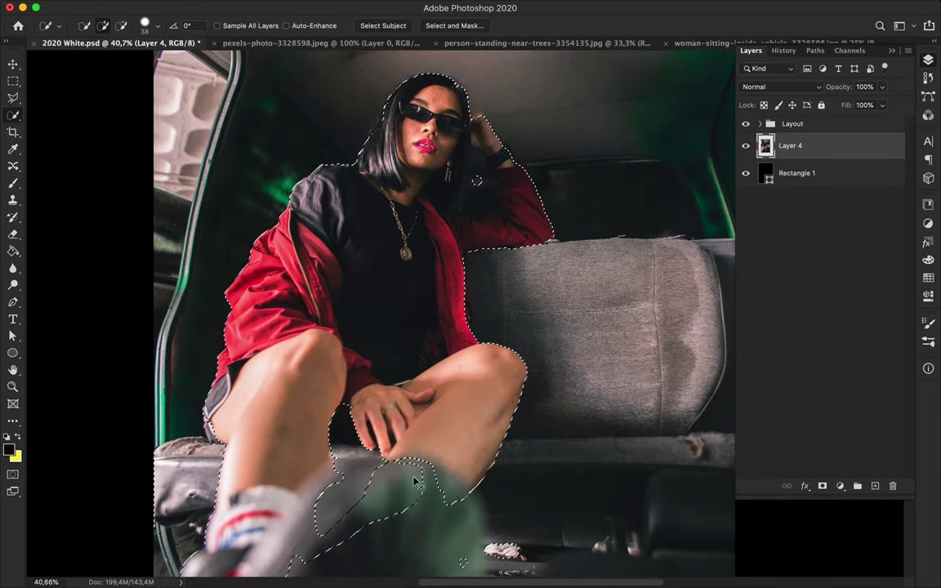
click(144, 25)
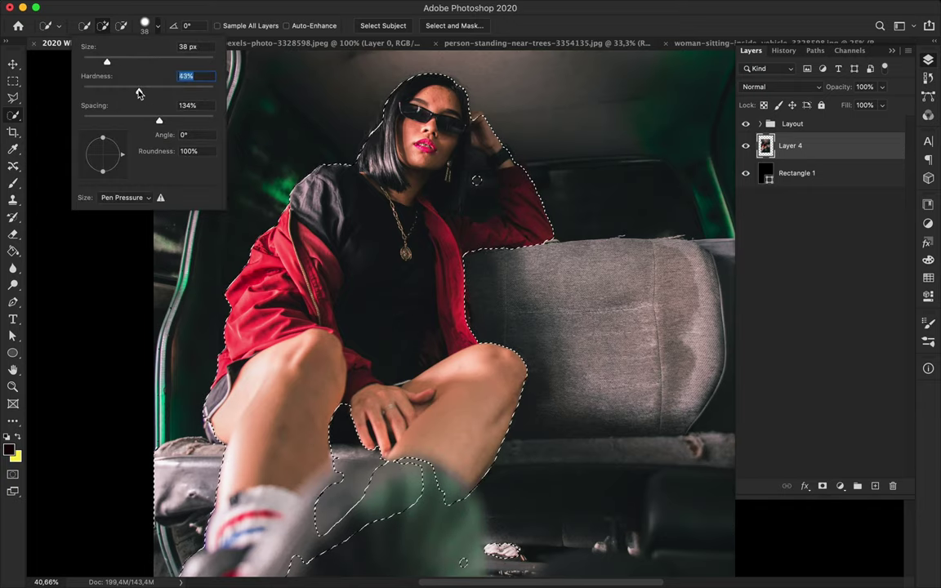
key(Return)
Step: Deselect and reselect the woman, then pan the view up and right
key(ctrl+d)
key(ctrl+shift+d)
scroll(401, 180, right, 5)
scroll(401, 179, right, 5)
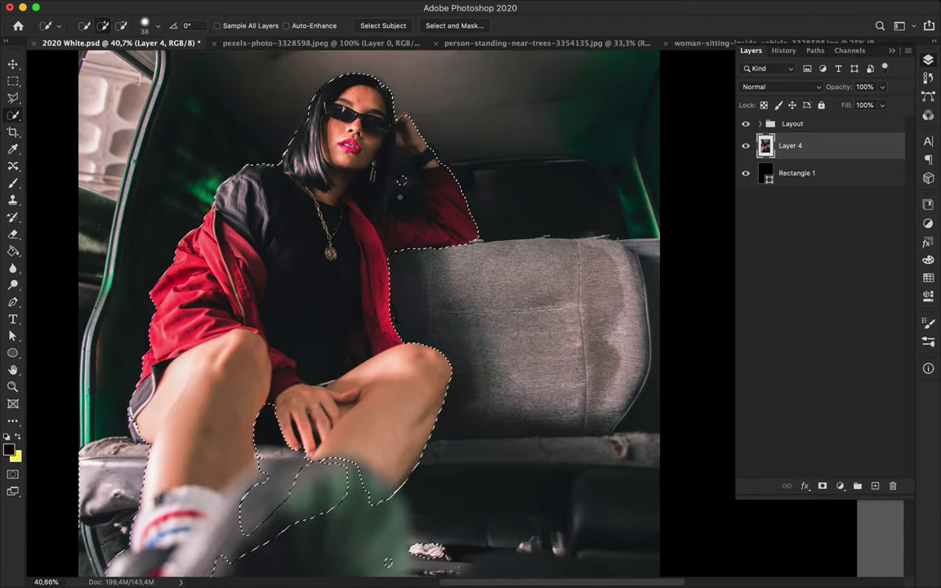
scroll(401, 180, up, 5)
scroll(368, 184, up, 5)
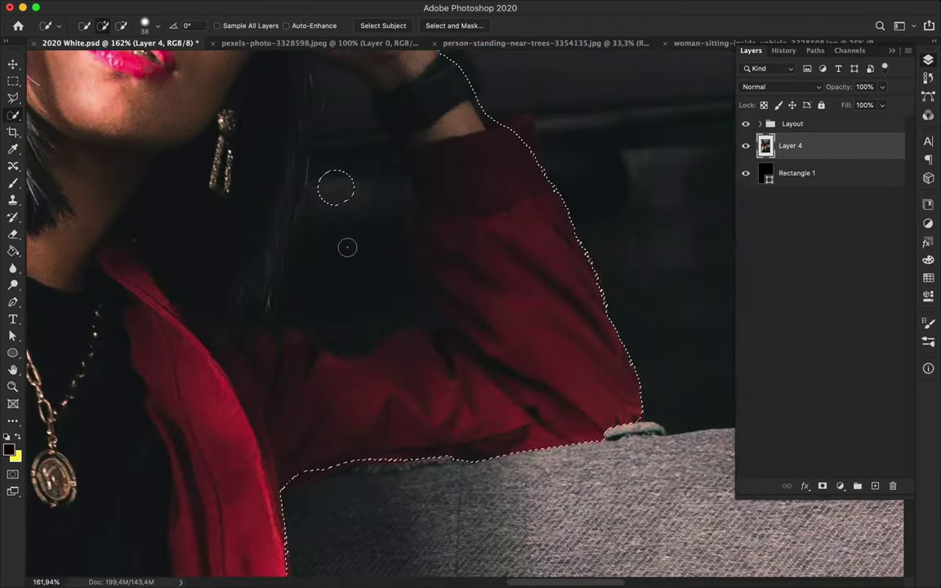
Step: Extend the selection over hair and shoulder with a 14 px brush, excluding the dark gap
drag(336, 188, 312, 313)
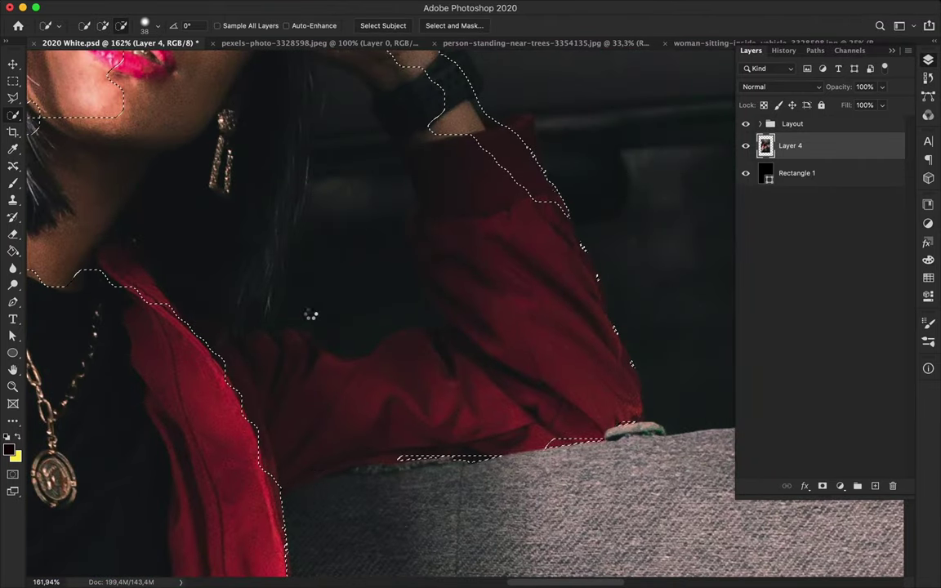
click(157, 26)
drag(122, 59, 94, 58)
key(Return)
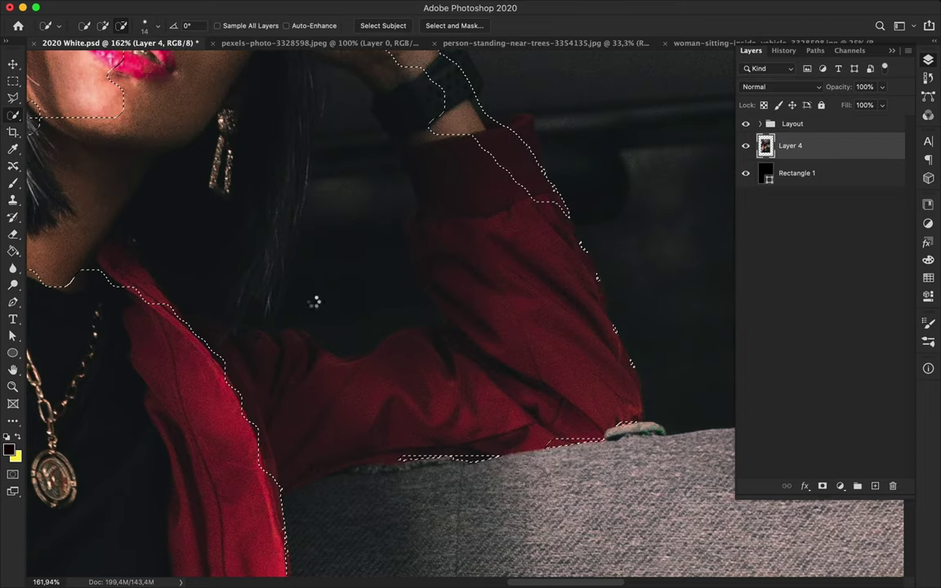
click(355, 333)
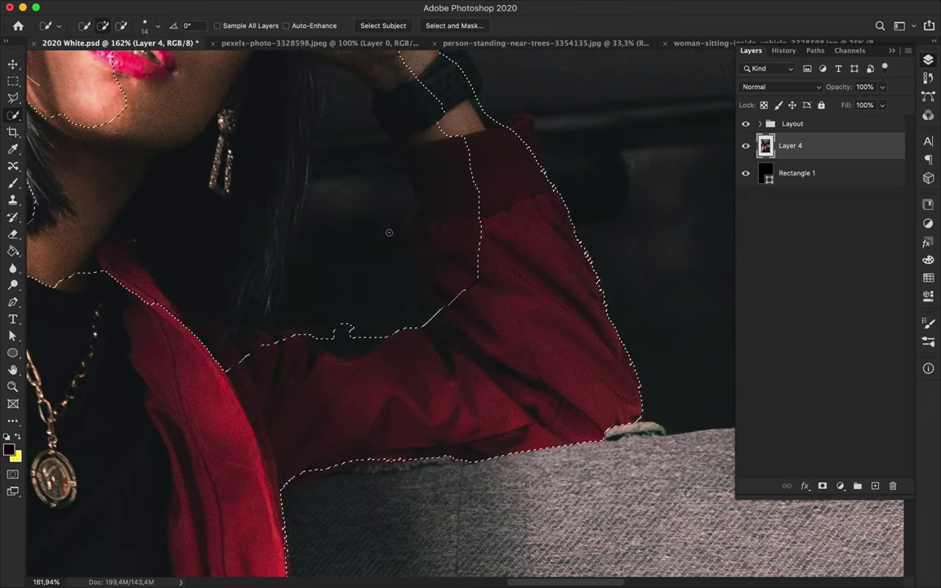
Step: In subtract mode, clean up the selection edge along the raised arm and seat
scroll(388, 234, down, 2)
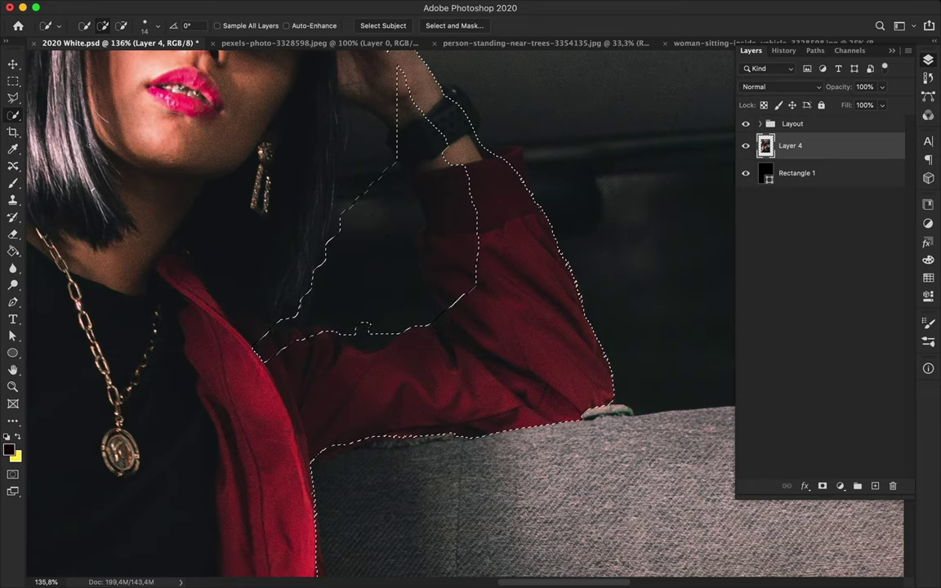
scroll(281, 101, up, 3)
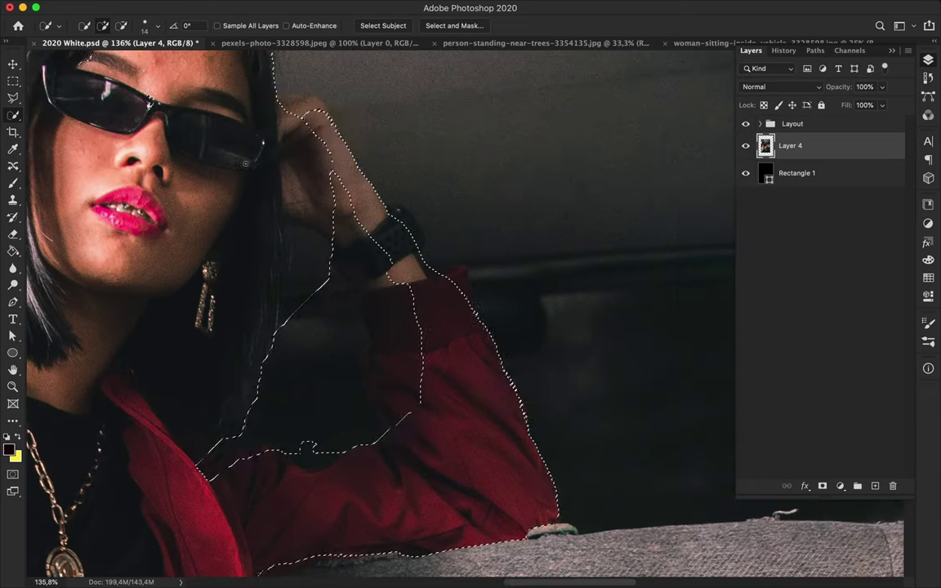
alt+click(283, 89)
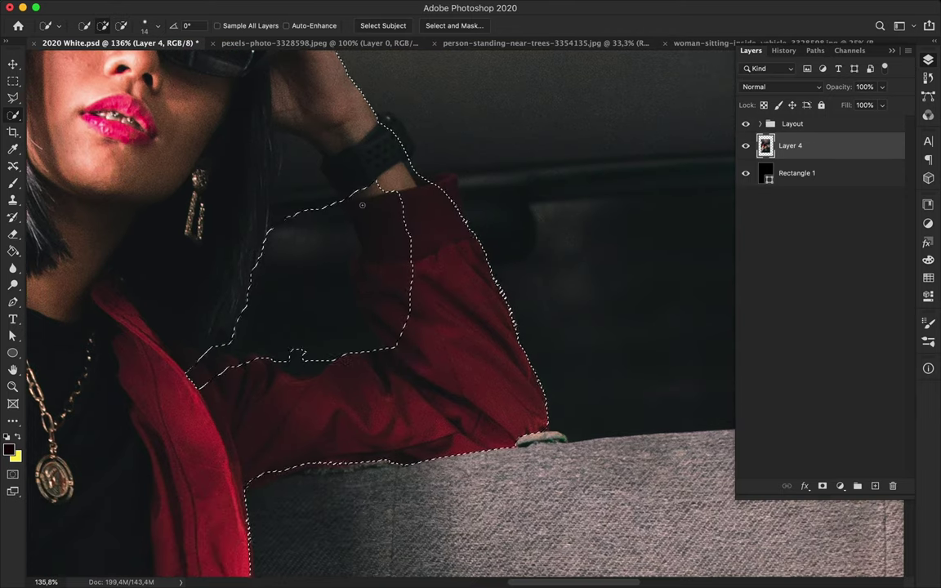
scroll(380, 280, down, 3)
drag(380, 280, 309, 229)
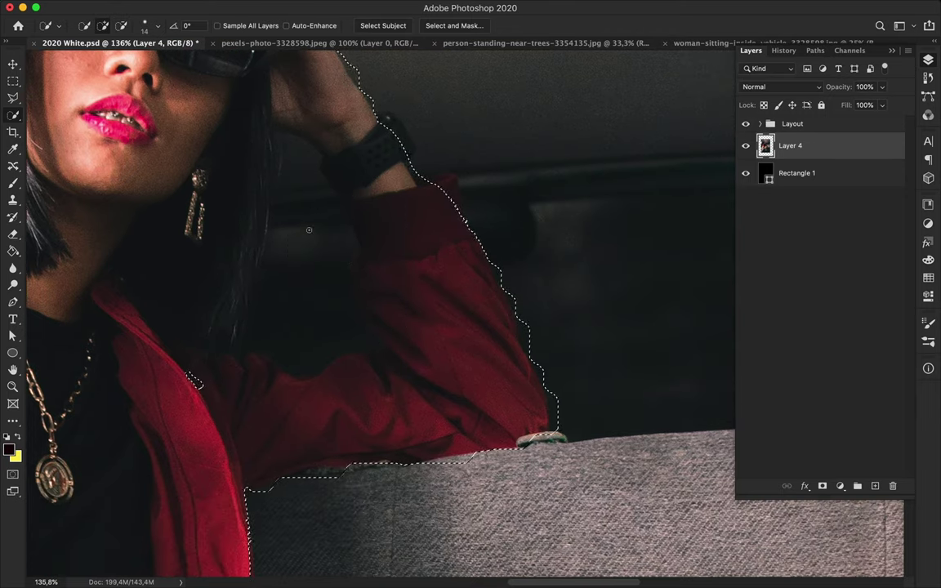
scroll(309, 229, left, 5)
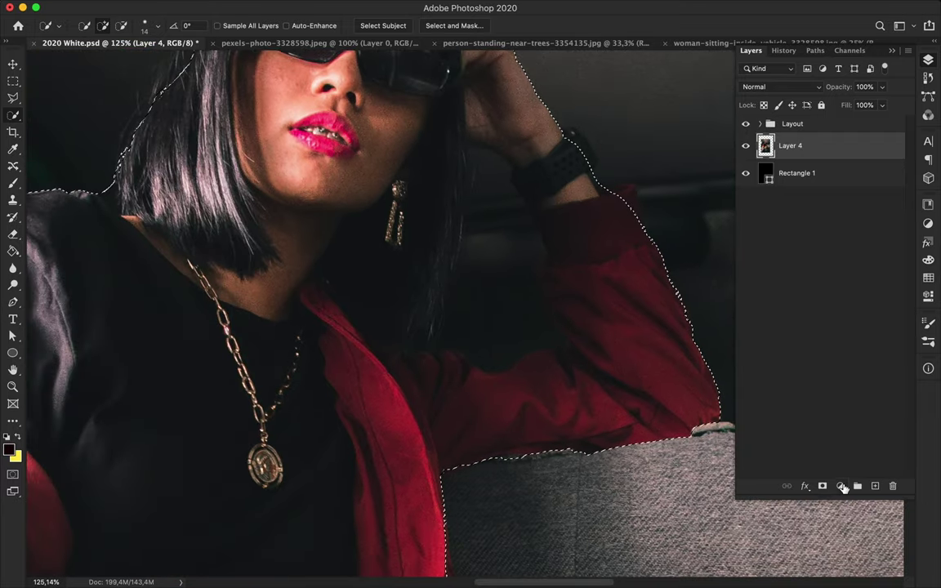
click(272, 7)
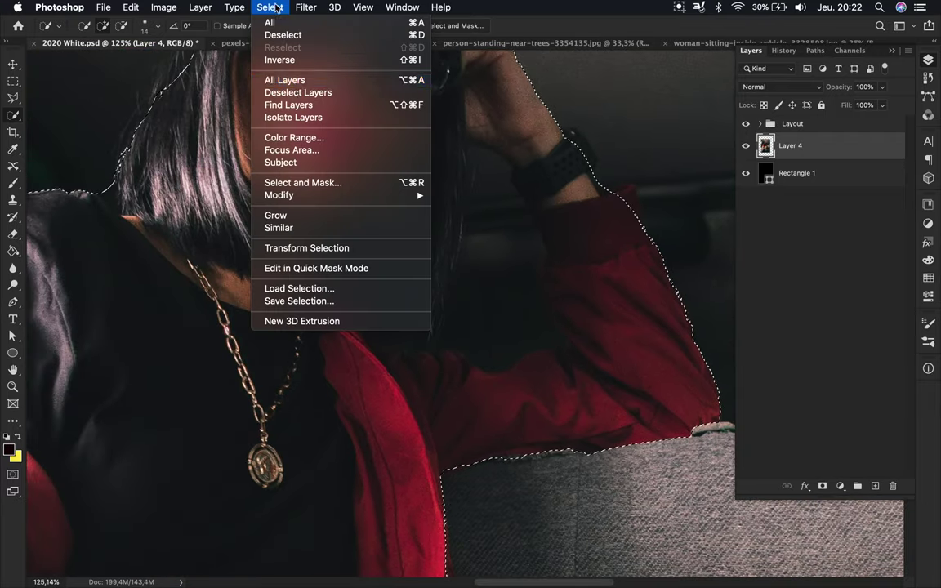
click(309, 248)
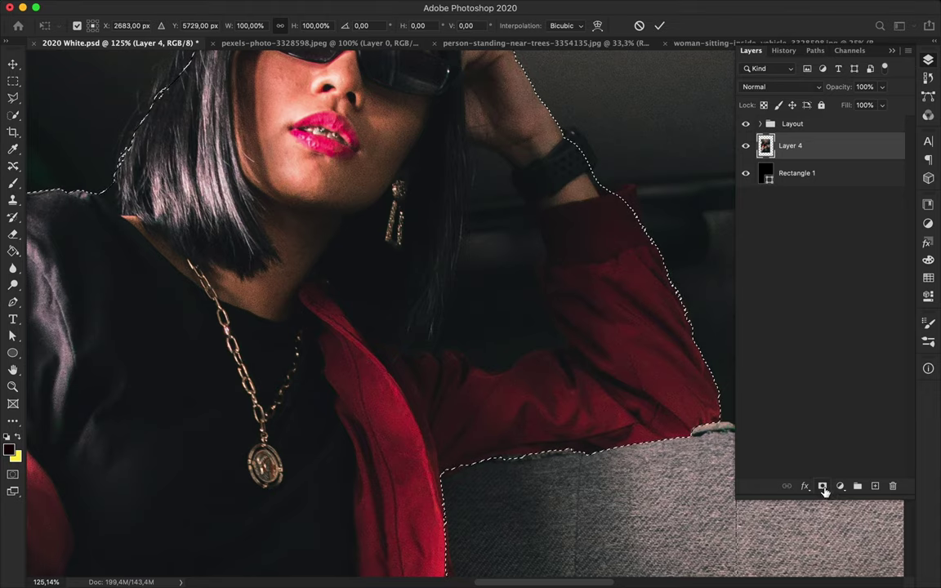
click(272, 7)
click(349, 169)
click(280, 7)
click(349, 169)
scroll(349, 169, down, 5)
key(Return)
key(w)
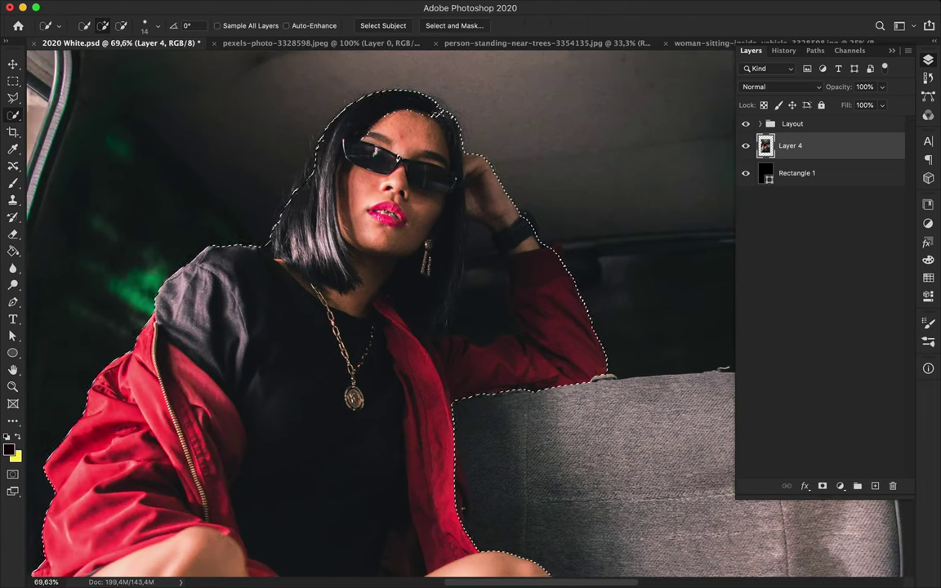
click(270, 8)
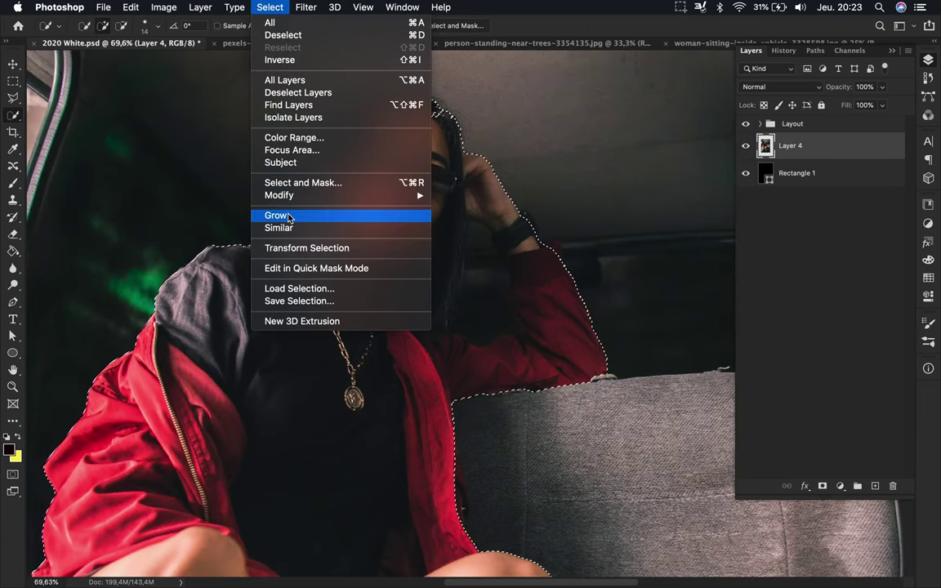
click(834, 188)
right_click(834, 189)
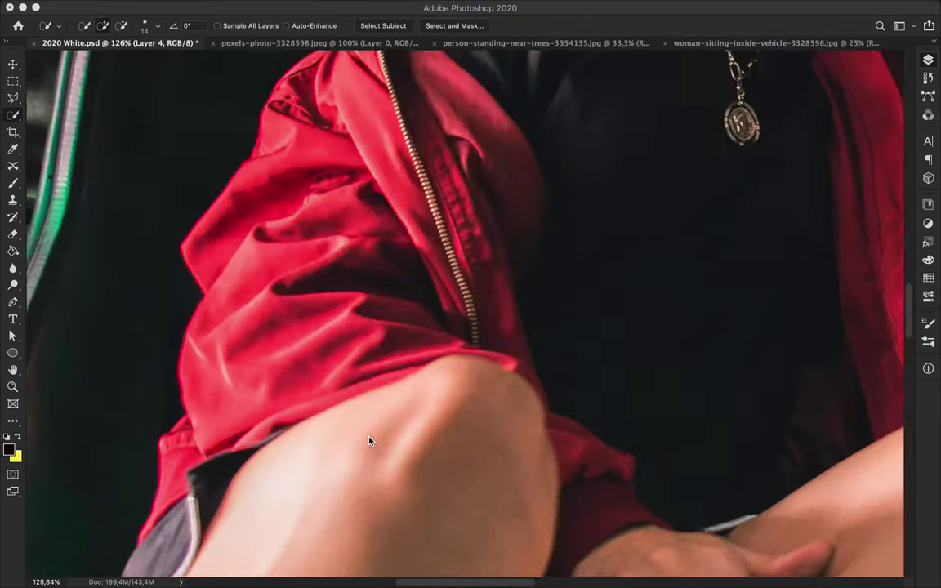
scroll(369, 441, down, 10)
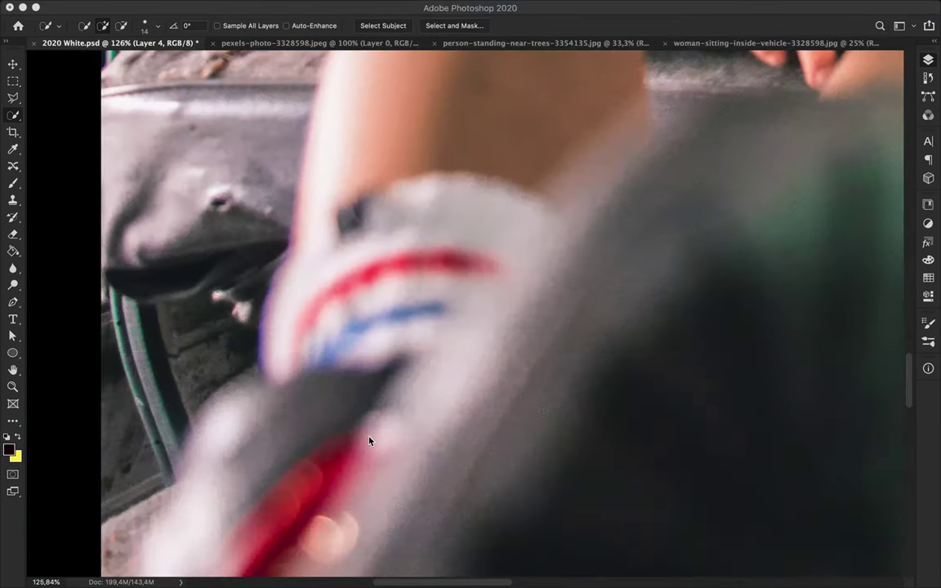
Step: Switch to the Pen tool, discard the accidental shape, and set Path mode
key(F7)
key(p)
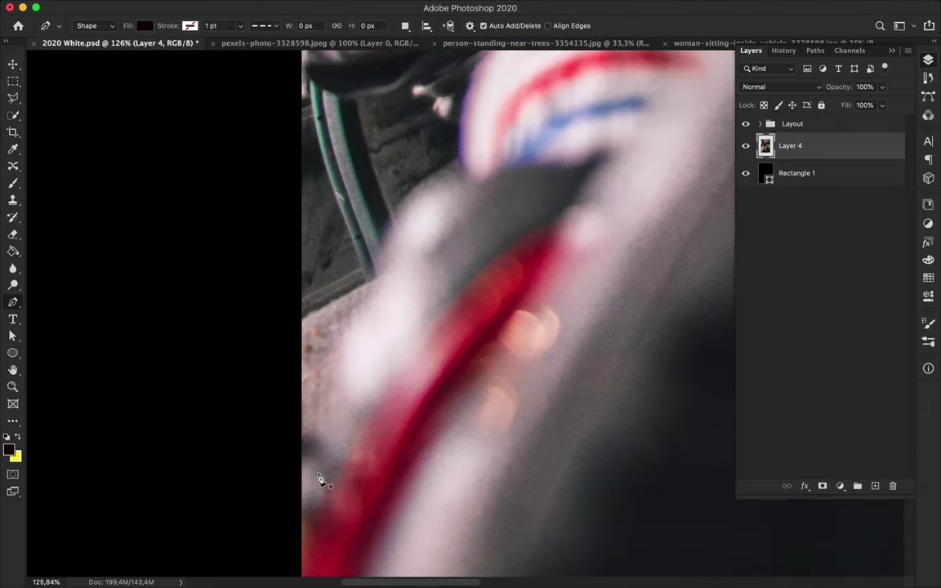
click(297, 473)
drag(366, 301, 387, 278)
key(Escape)
key(Delete)
click(86, 25)
click(82, 41)
Step: Trace the path up the blurred leg edge and around the top of the shoe
click(297, 485)
drag(334, 392, 333, 385)
drag(351, 329, 353, 325)
drag(385, 275, 387, 270)
drag(402, 214, 412, 203)
drag(459, 165, 487, 151)
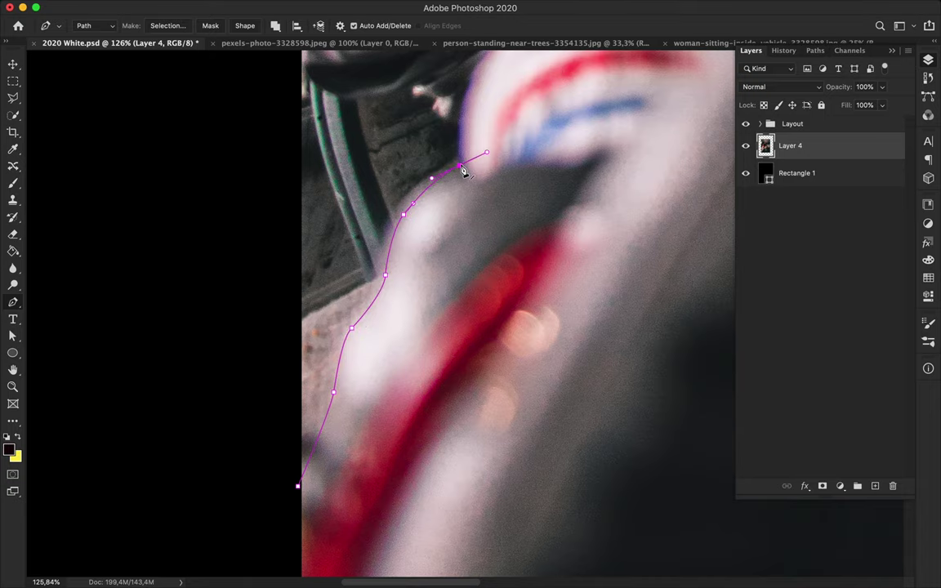
scroll(470, 167, up, 3)
scroll(467, 164, up, 2)
Step: Continue the path up the calf to the knee, breaking the handle for a sharp turn
drag(433, 294, 439, 280)
click(450, 241)
click(472, 202)
click(477, 182)
scroll(480, 174, up, 1)
scroll(481, 174, up, 5)
drag(504, 193, 522, 148)
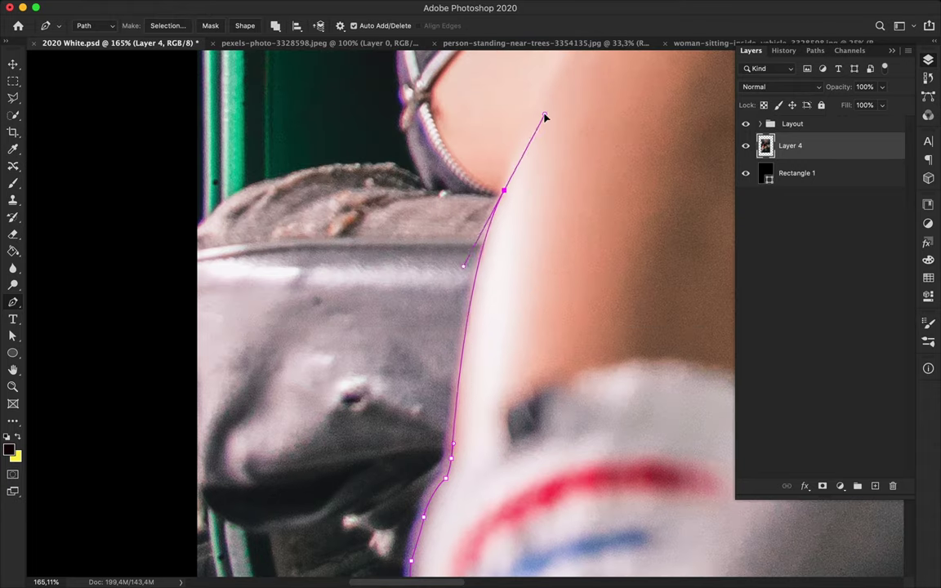
alt+click(504, 193)
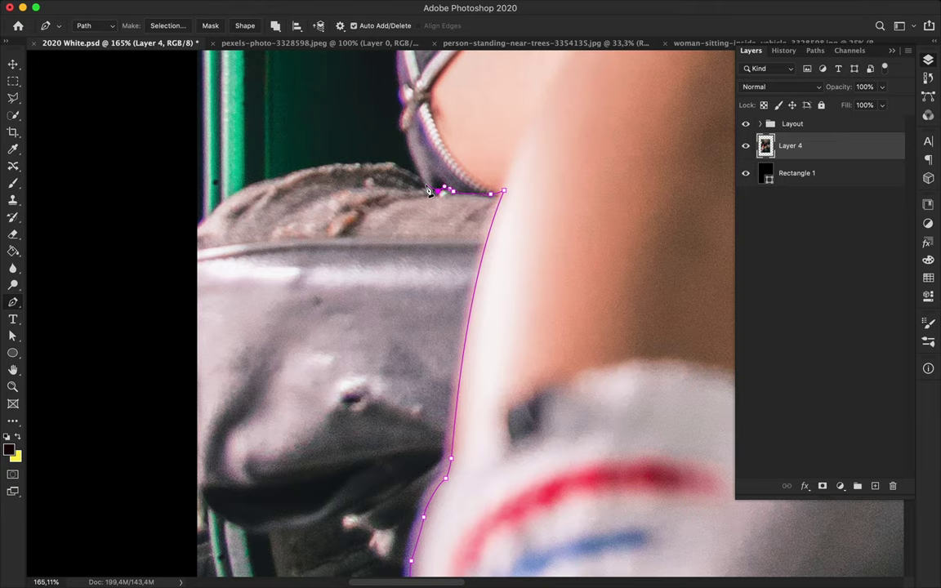
scroll(425, 181, up, 3)
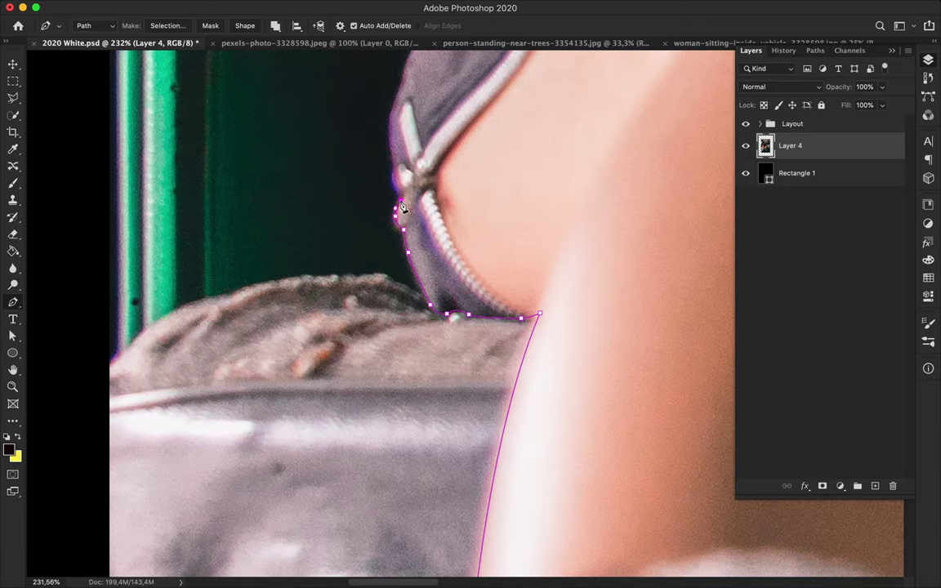
Step: Add Pen anchors up the jacket's outer edge, undoing the misplaced collar anchors
scroll(397, 176, up, 3)
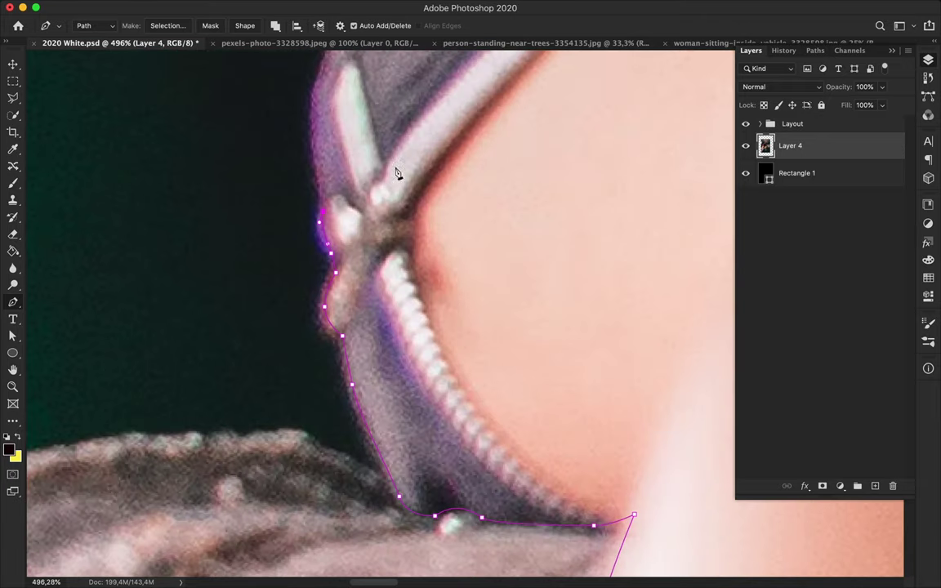
scroll(321, 129, up, 3)
scroll(301, 243, up, 2)
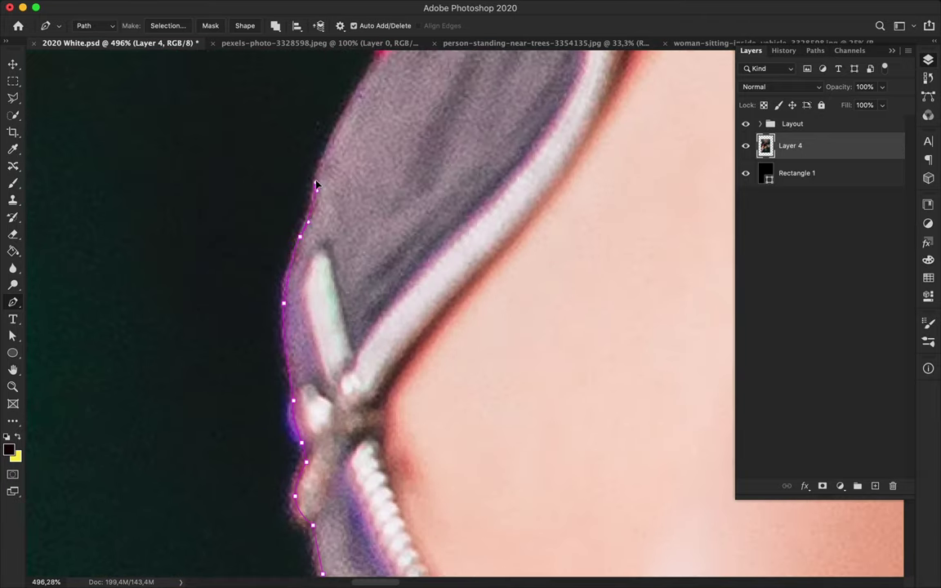
click(316, 185)
scroll(326, 171, up, 3)
click(270, 225)
click(293, 197)
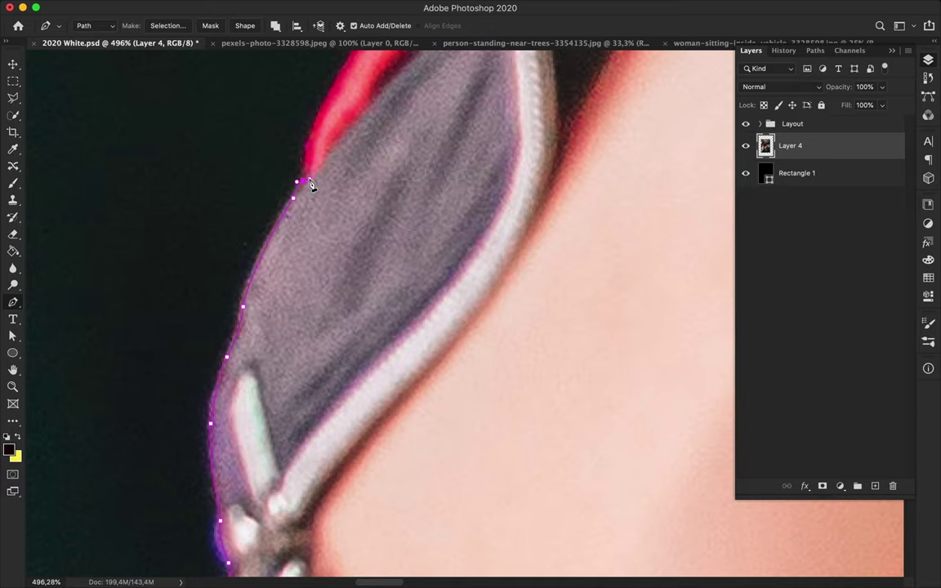
scroll(298, 163, up, 3)
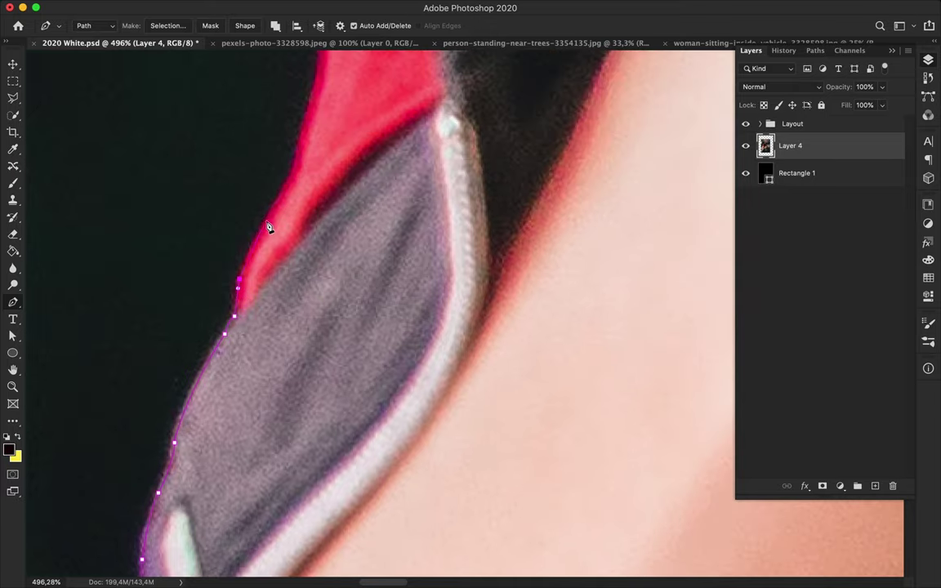
click(296, 165)
scroll(292, 175, up, 3)
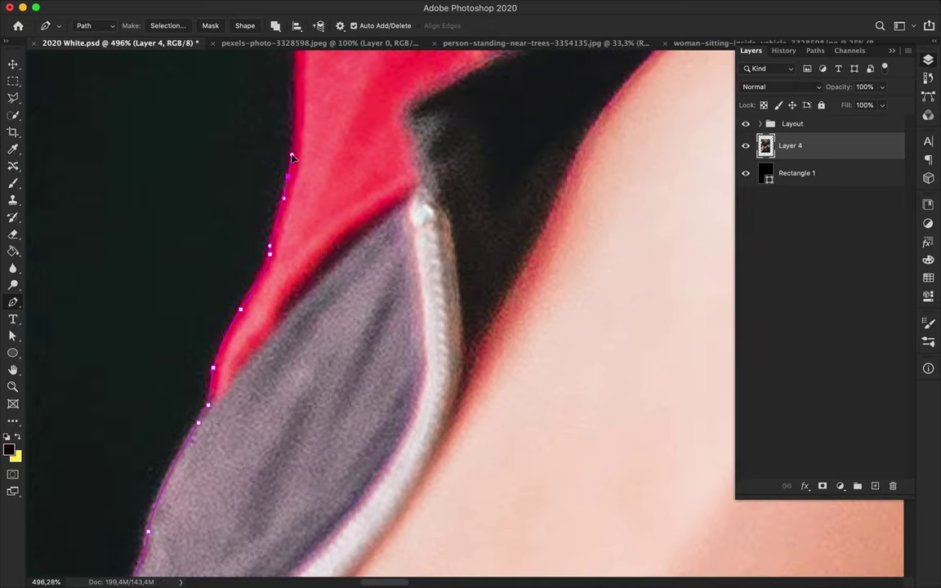
click(291, 154)
scroll(296, 196, up, 3)
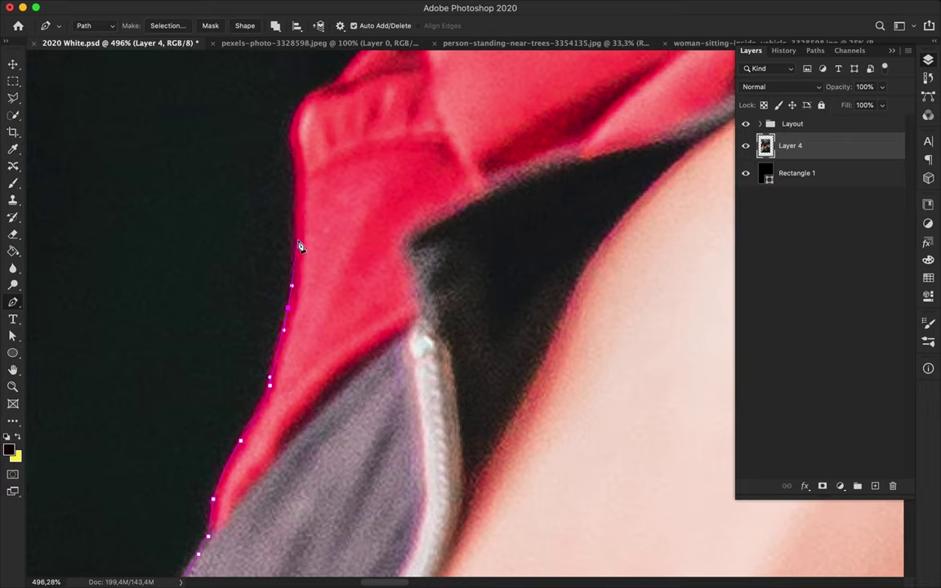
scroll(299, 108, up, 3)
click(285, 142)
key(super+z)
key(super+z)
key(super+z)
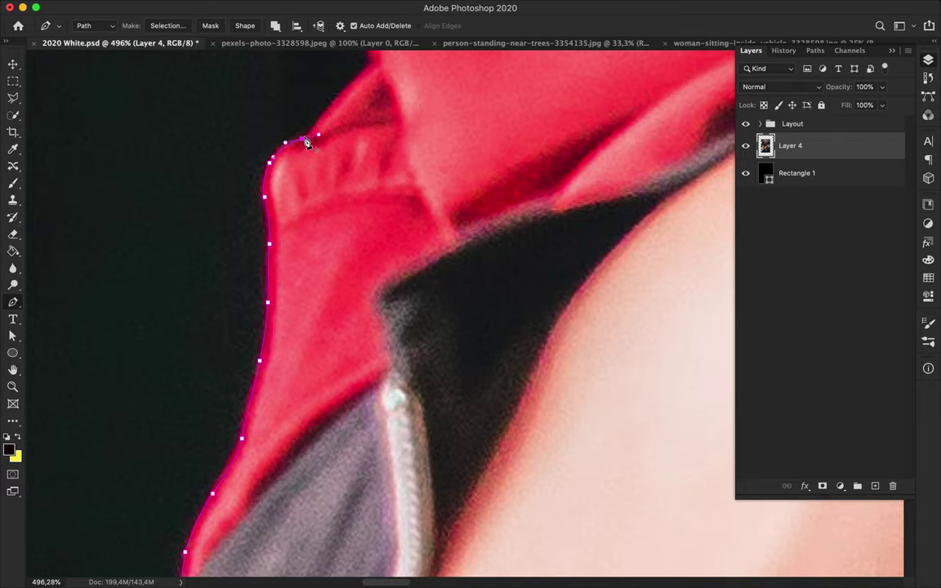
Step: Trace the red collar's edge with curved anchors, shortening one curve handle
scroll(315, 137, up, 3)
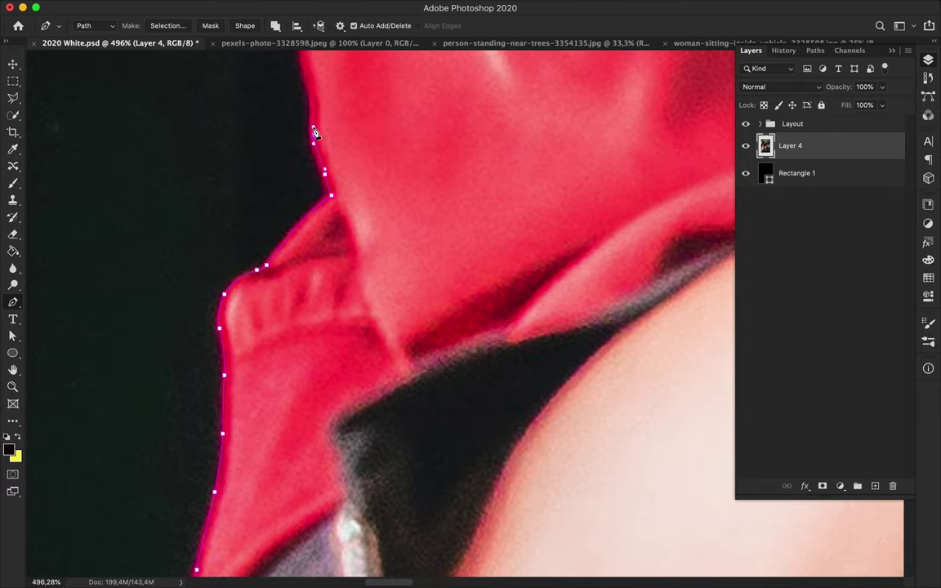
scroll(313, 131, up, 3)
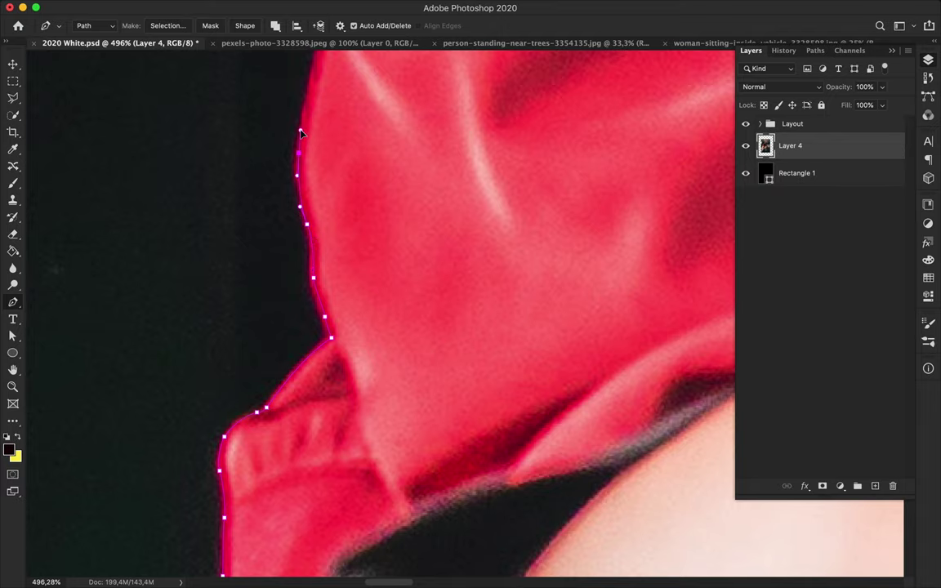
scroll(300, 133, up, 3)
click(327, 185)
scroll(305, 226, up, 3)
scroll(305, 226, right, 2)
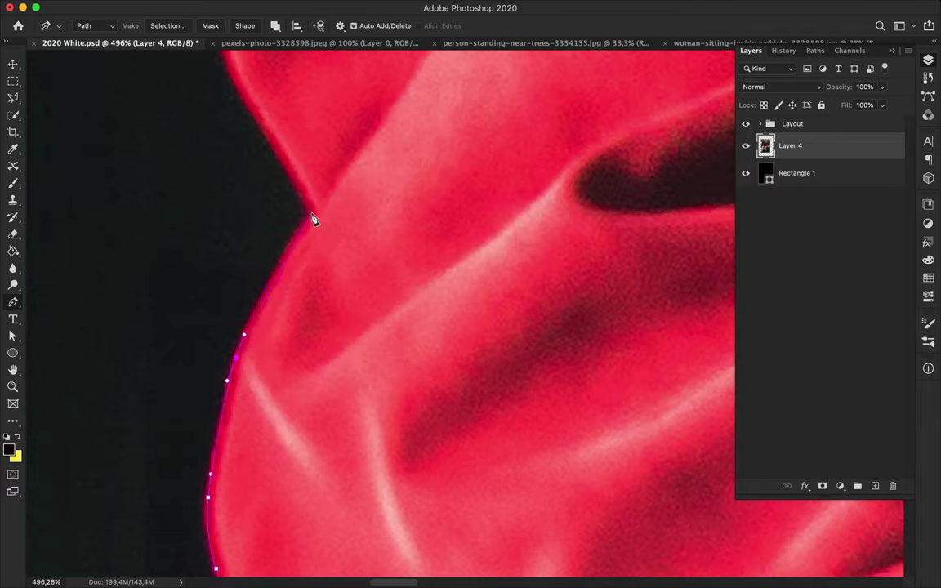
scroll(327, 212, up, 3)
scroll(312, 248, left, 1)
drag(327, 296, 313, 276)
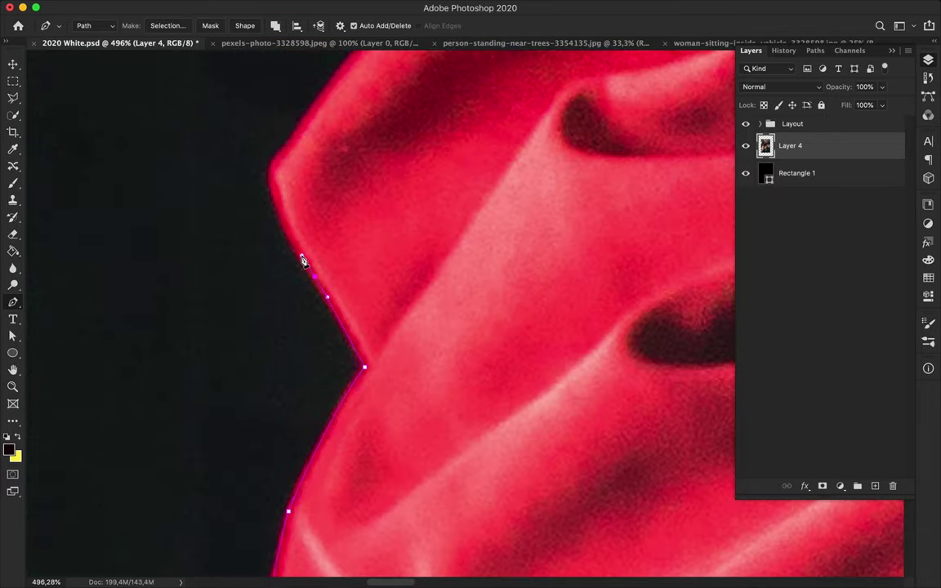
drag(264, 150, 278, 167)
drag(310, 117, 320, 101)
scroll(321, 101, up, 2)
scroll(321, 101, right, 1)
mouse_move(317, 149)
mouse_down()
mouse_move(341, 137)
mouse_move(321, 106)
mouse_up()
scroll(354, 161, up, 2)
scroll(355, 162, right, 1)
drag(322, 193, 341, 162)
drag(371, 112, 389, 108)
scroll(396, 148, up, 2)
scroll(396, 148, right, 1)
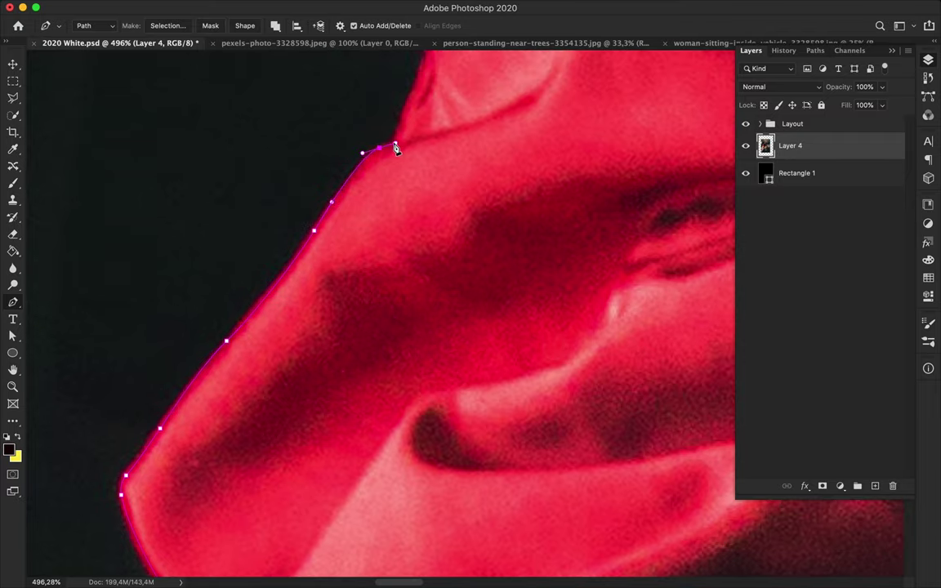
Step: Continue the path with anchors higher up the jacket's upper edge
scroll(414, 104, up, 1)
scroll(419, 98, up, 2)
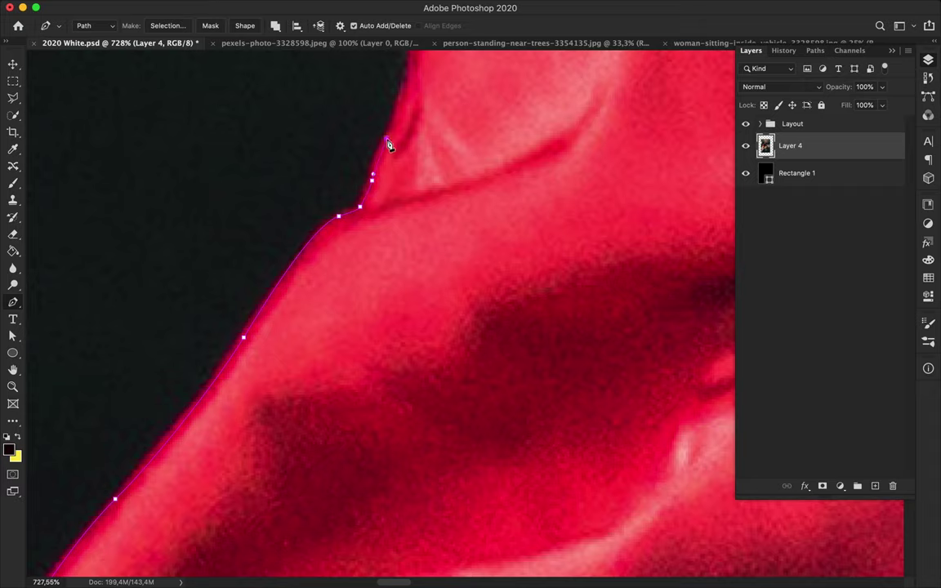
scroll(408, 88, up, 2)
scroll(416, 122, up, 2)
drag(416, 161, 420, 149)
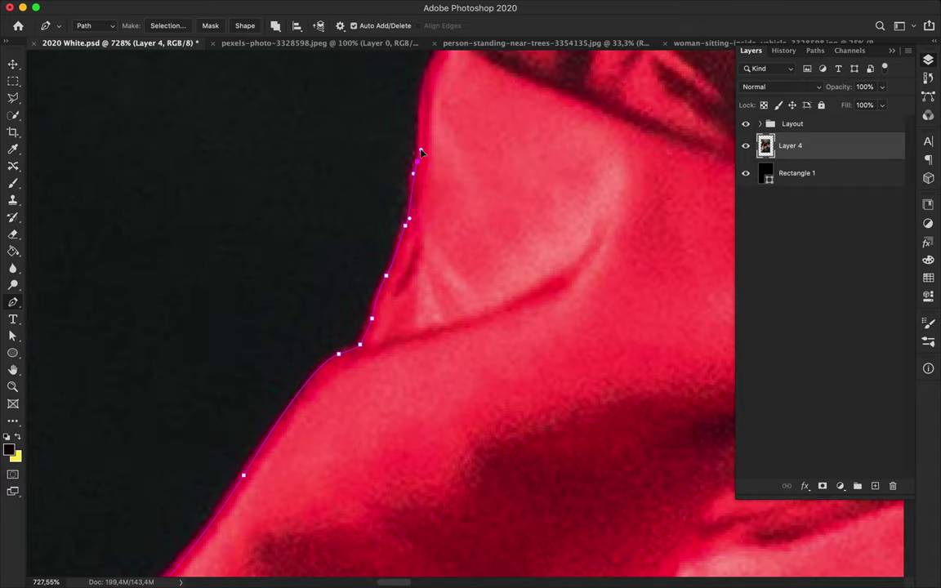
scroll(423, 149, up, 2)
scroll(431, 146, up, 2)
scroll(431, 147, right, 2)
drag(382, 178, 392, 181)
click(402, 153)
drag(412, 129, 412, 119)
scroll(411, 119, up, 2)
scroll(412, 119, right, 1)
click(396, 140)
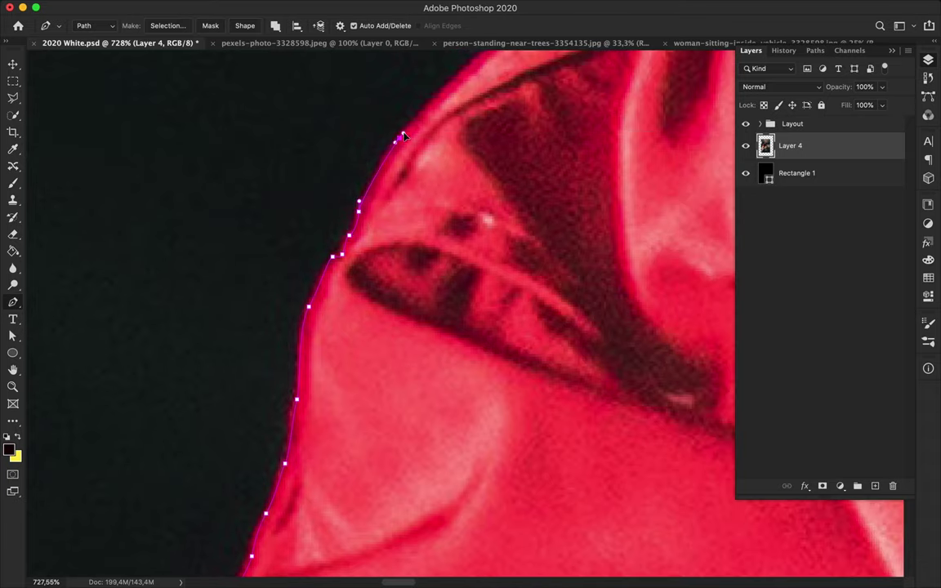
scroll(401, 139, up, 2)
scroll(400, 139, right, 1)
click(405, 157)
scroll(460, 120, up, 2)
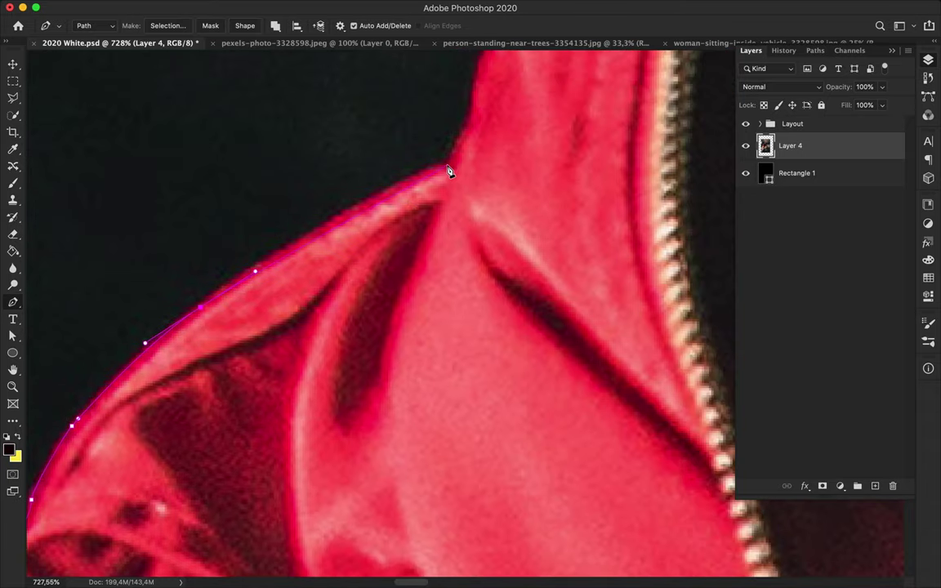
Step: Extend the path to the collar top and grey fabric edge, removing a misplaced anchor
click(472, 115)
scroll(475, 121, up, 2)
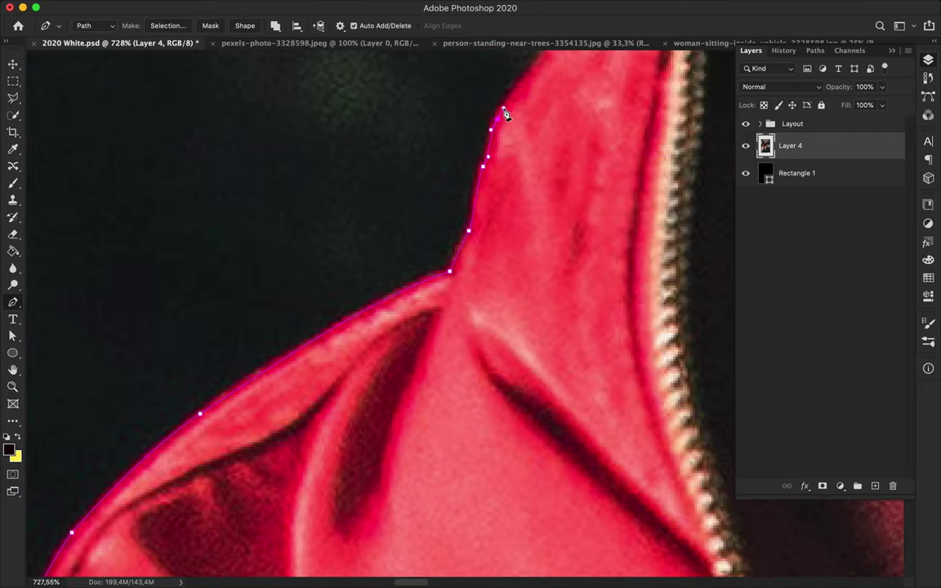
scroll(505, 115, up, 2)
scroll(505, 115, right, 1)
click(472, 144)
click(513, 109)
scroll(502, 122, up, 2)
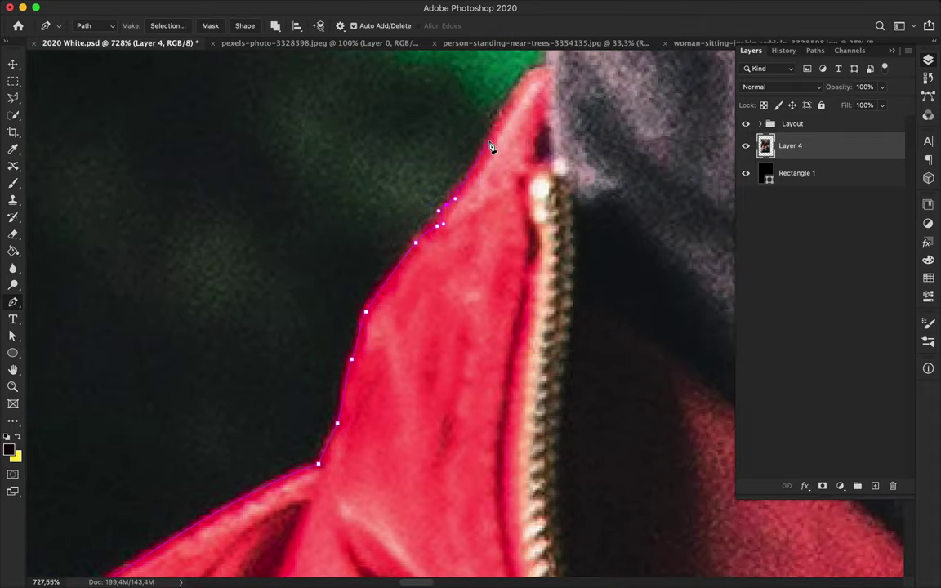
click(494, 140)
scroll(490, 143, up, 2)
scroll(505, 147, up, 3)
click(492, 218)
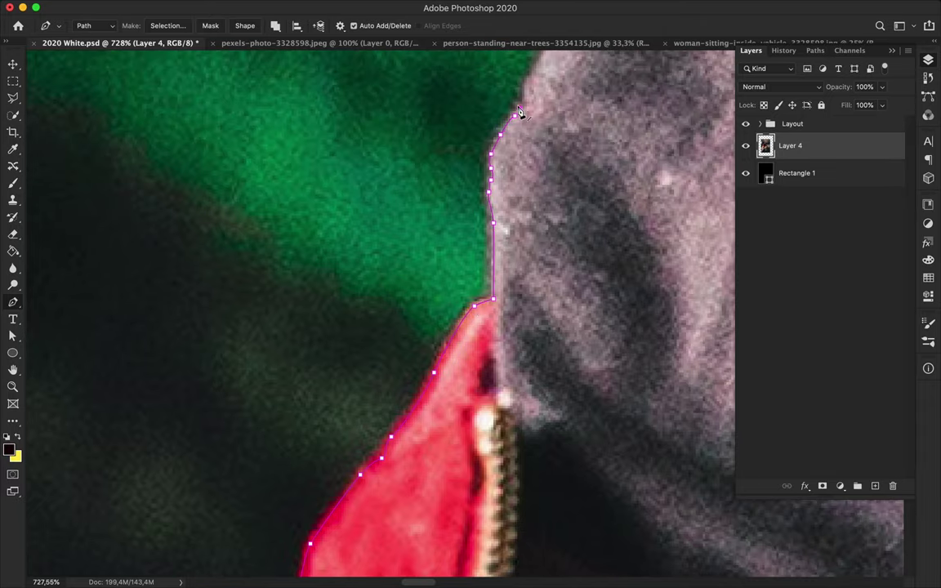
click(527, 80)
scroll(531, 84, up, 3)
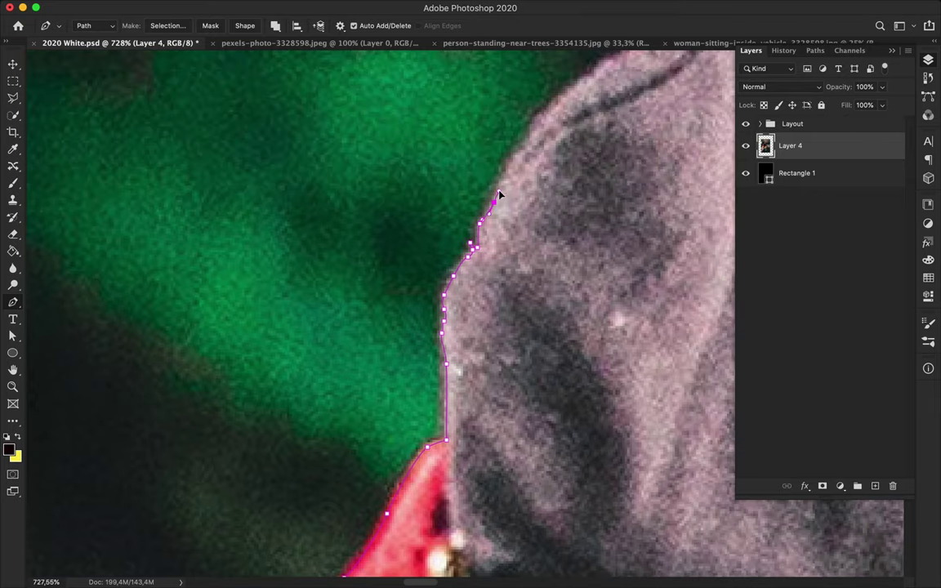
click(508, 160)
scroll(553, 115, up, 2)
scroll(501, 157, right, 2)
key(ctrl+z)
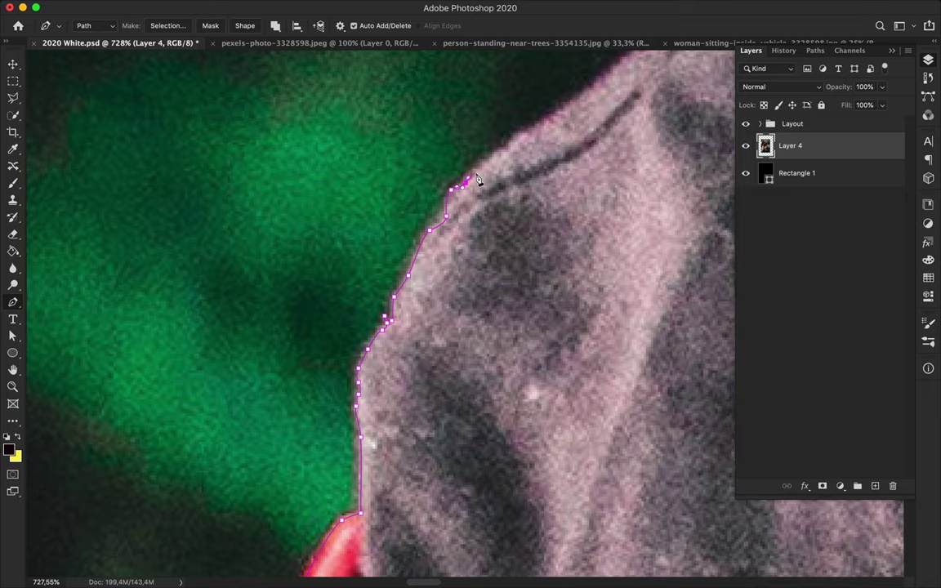
Step: Carry the path along the shoulder top to where her hair begins
click(526, 132)
scroll(558, 123, up, 1)
scroll(558, 122, right, 1)
click(553, 118)
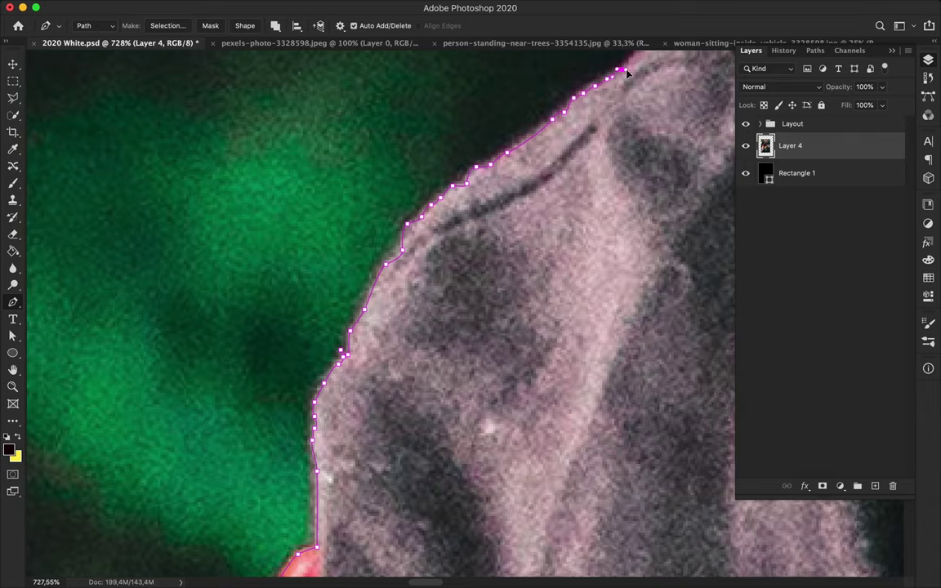
scroll(627, 74, up, 3)
scroll(627, 73, right, 3)
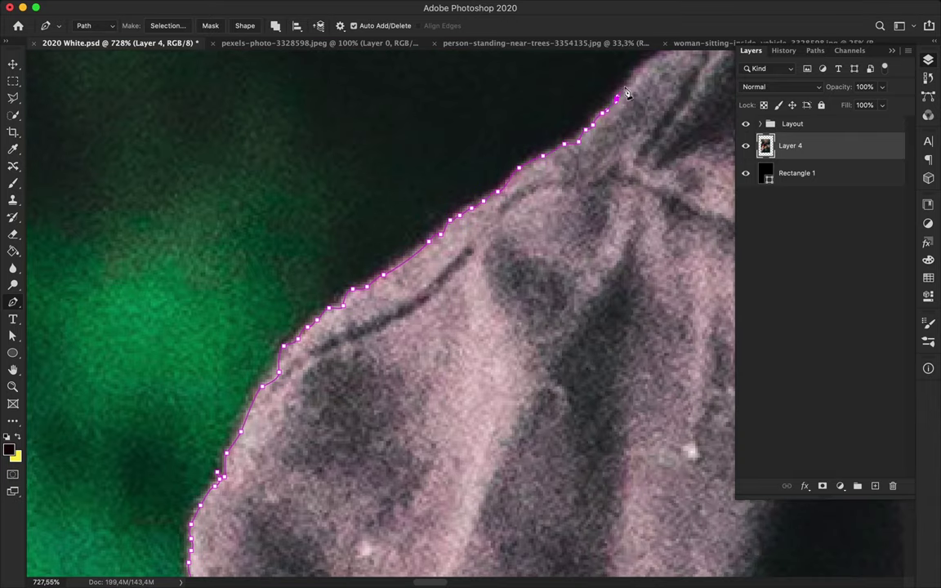
scroll(637, 78, up, 3)
scroll(637, 78, right, 3)
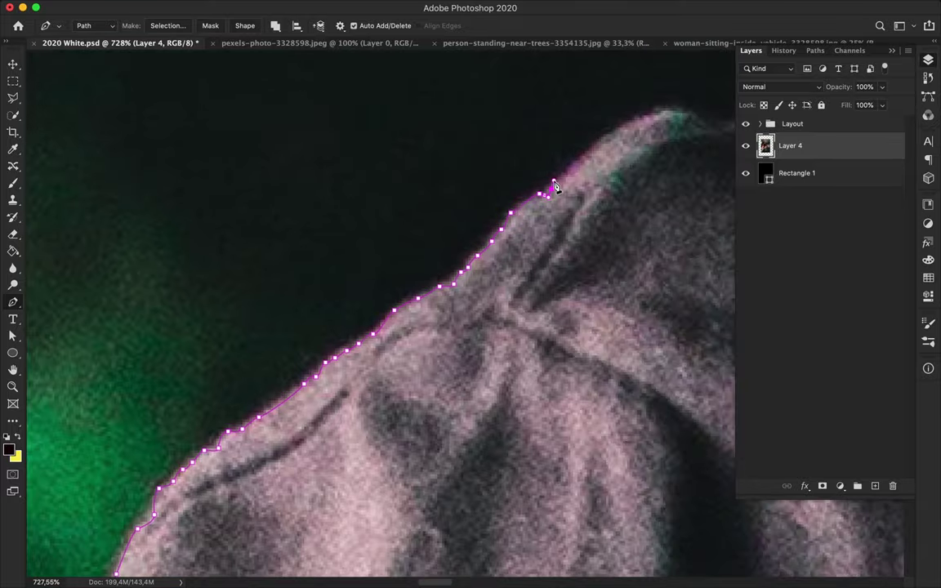
scroll(653, 127, right, 1)
scroll(654, 127, up, 1)
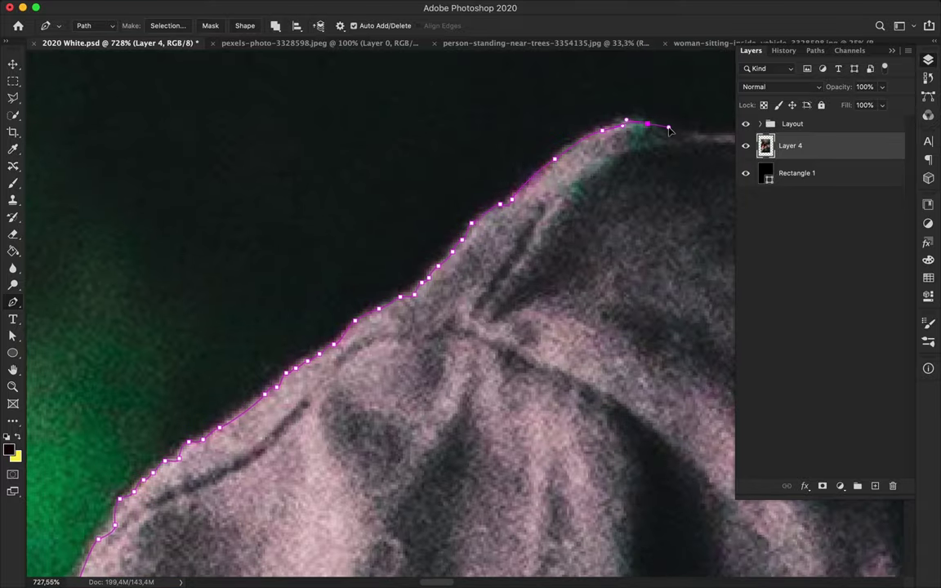
scroll(677, 140, right, 7)
scroll(677, 140, up, 1)
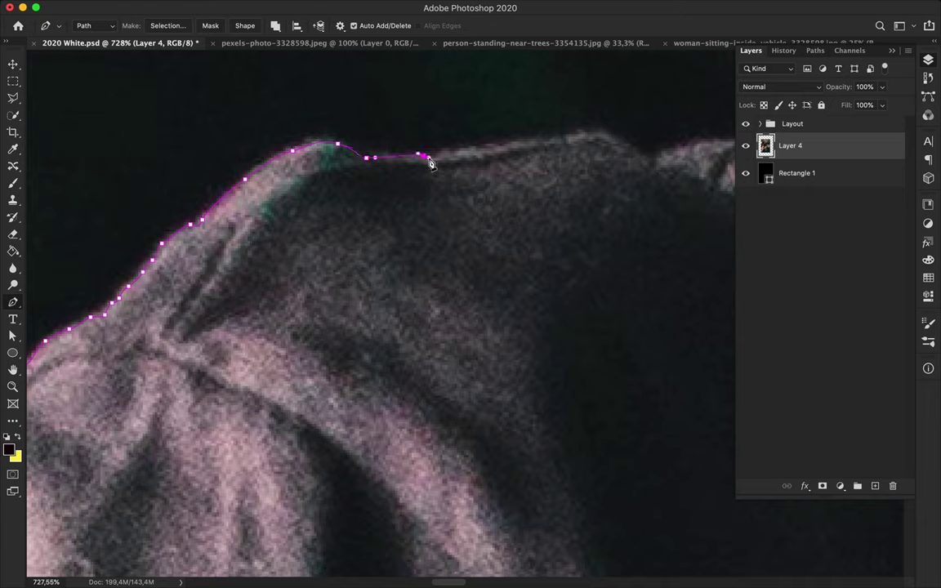
click(392, 157)
scroll(650, 159, right, 3)
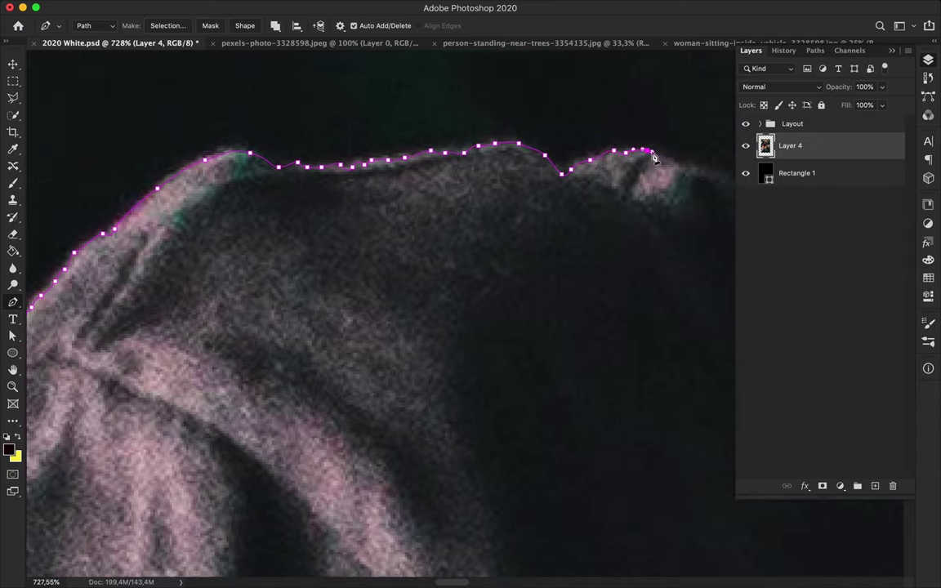
scroll(676, 163, right, 2)
scroll(630, 174, down, 3)
scroll(531, 236, up, 2)
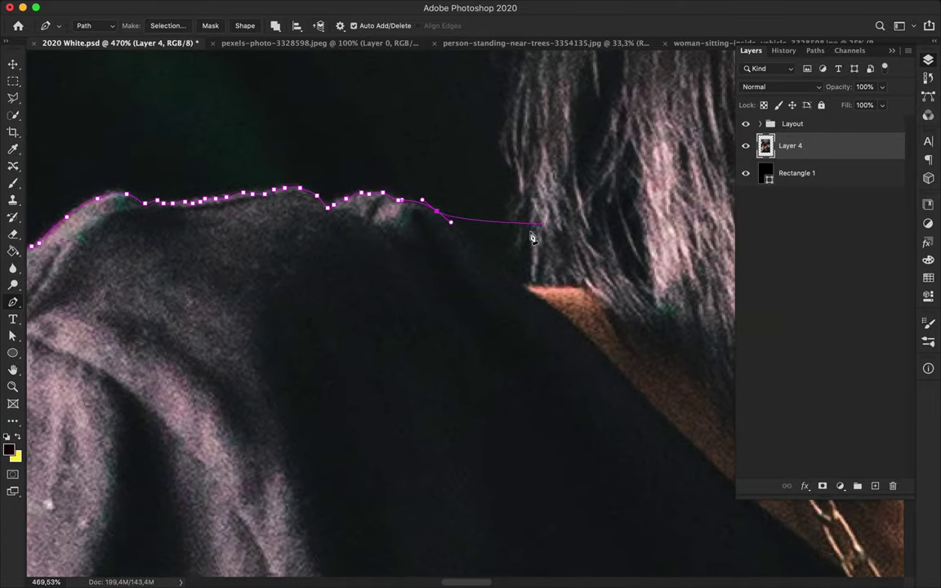
Step: Curve the path down her raised forearm and around the wristwatch onto the sleeve
scroll(526, 266, down, 2)
scroll(527, 265, right, 3)
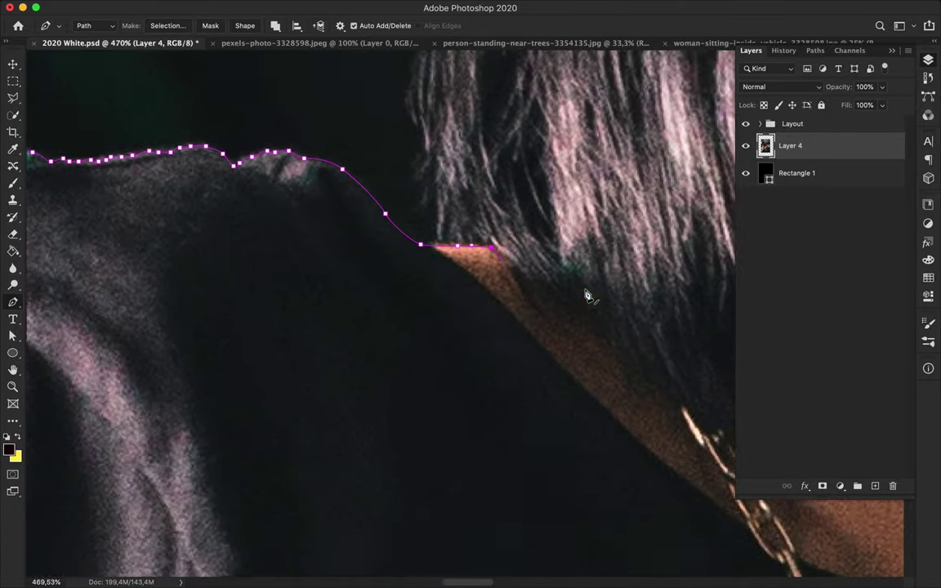
scroll(587, 296, right, 2)
scroll(587, 296, down, 1)
scroll(636, 208, up, 5)
scroll(636, 208, left, 2)
scroll(311, 308, right, 10)
scroll(311, 308, up, 4)
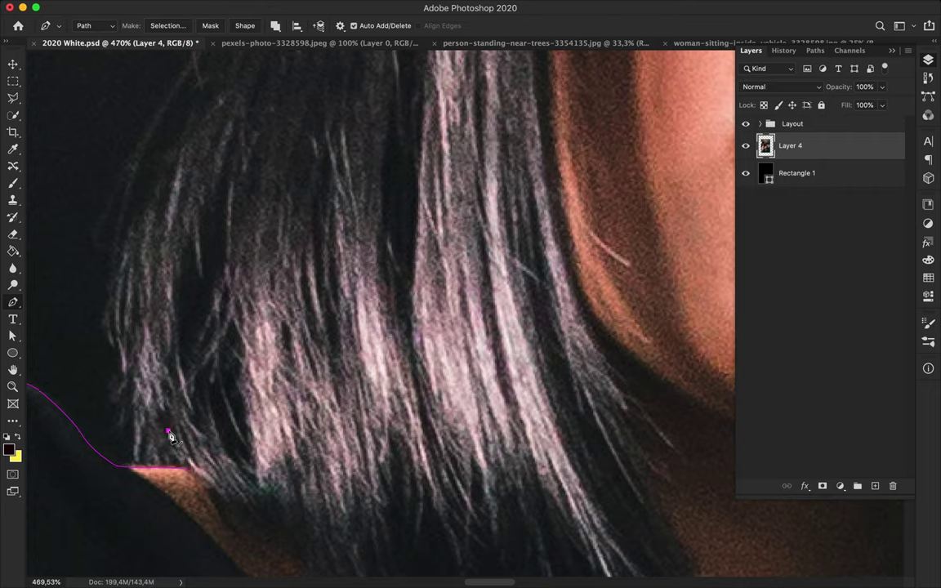
scroll(168, 389, down, 1)
scroll(326, 245, down, 4)
scroll(414, 131, up, 2)
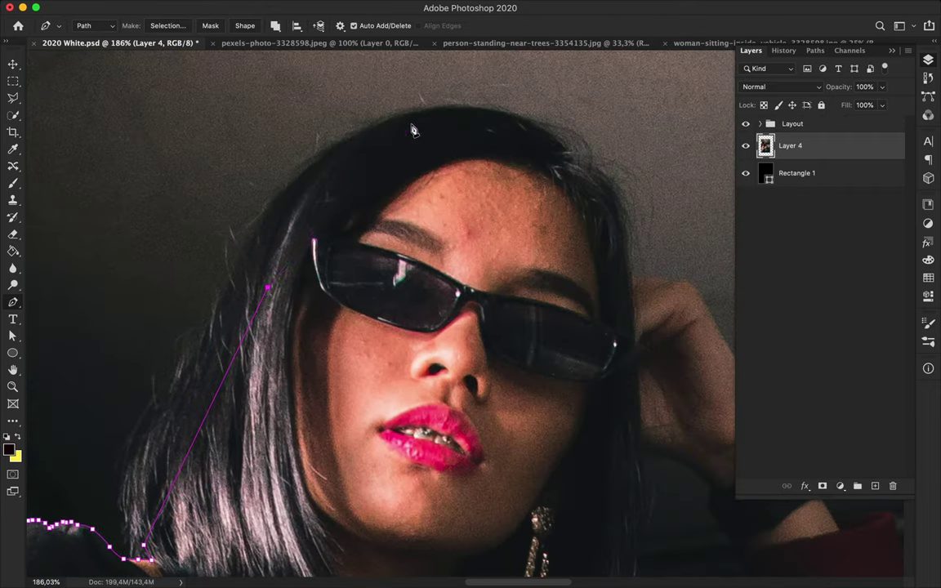
scroll(630, 288, up, 3)
scroll(539, 274, up, 2)
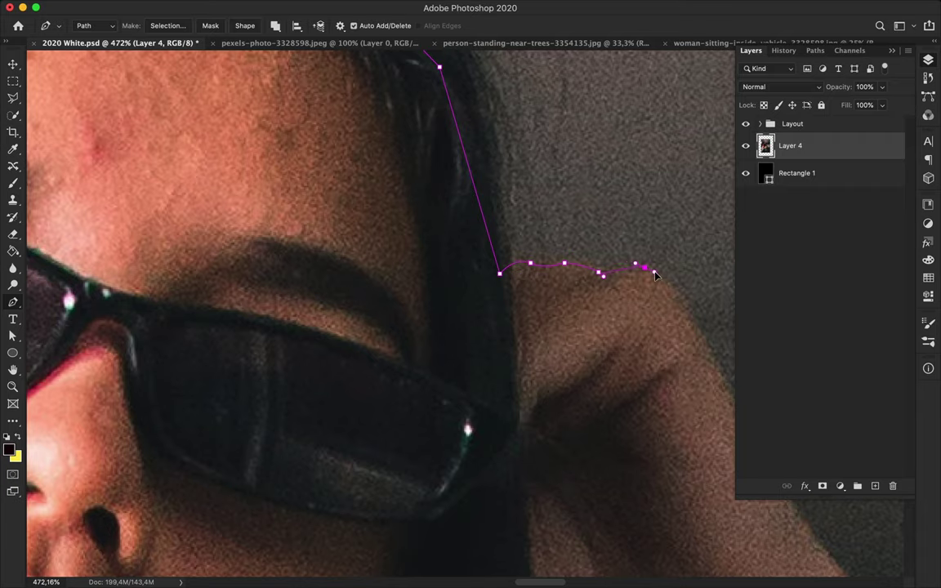
scroll(707, 357, down, 5)
scroll(707, 357, right, 5)
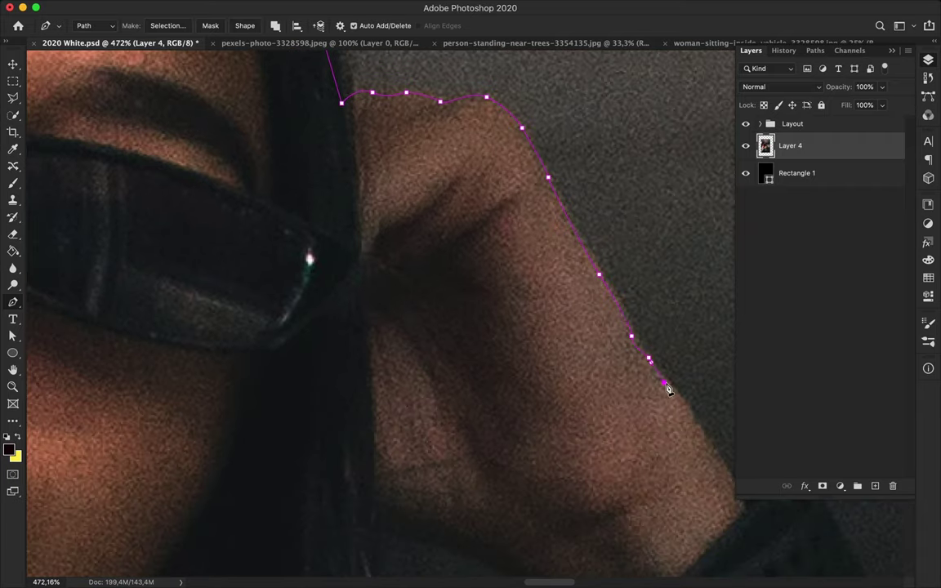
scroll(708, 444, right, 8)
scroll(708, 444, down, 3)
scroll(449, 384, down, 1)
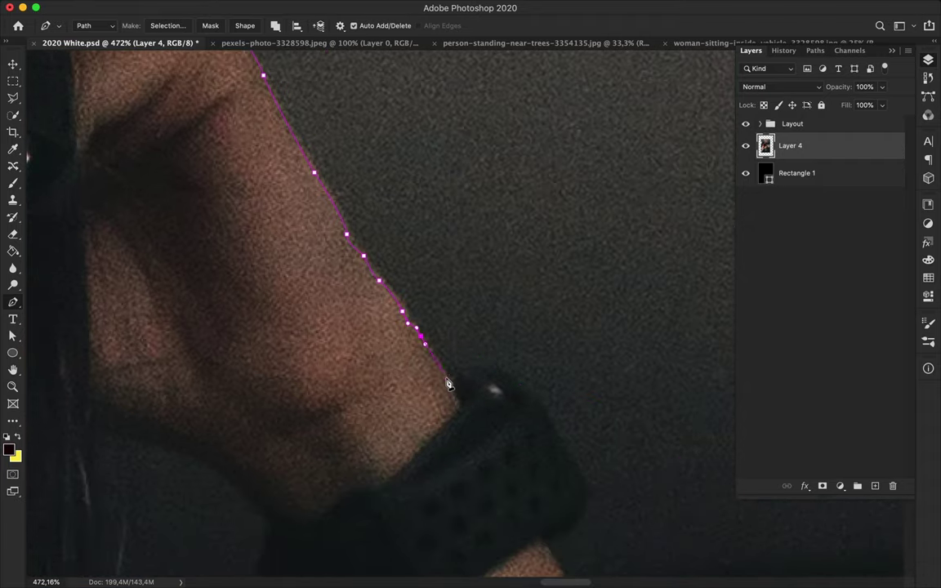
drag(484, 374, 505, 382)
click(584, 484)
drag(576, 522, 564, 533)
scroll(619, 463, down, 3)
scroll(618, 464, left, 2)
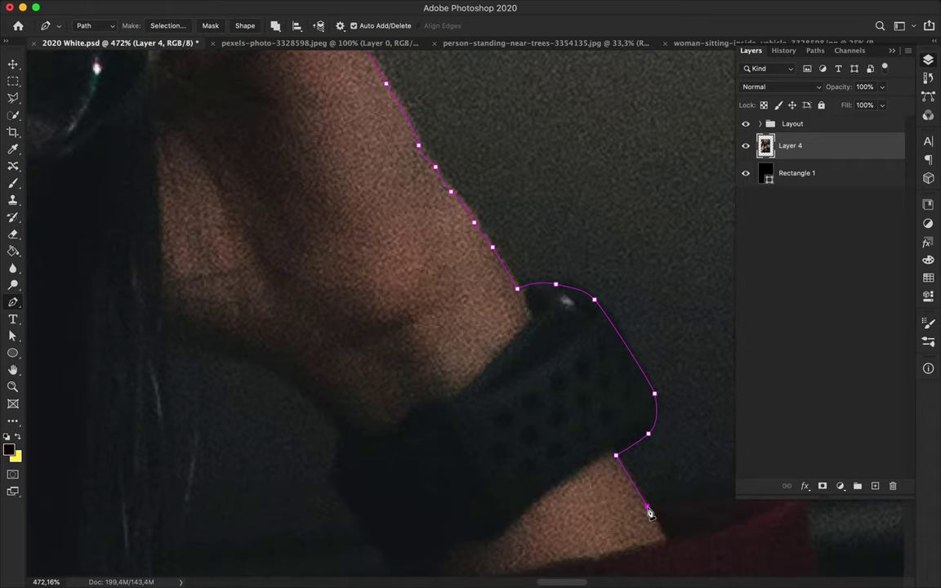
scroll(649, 513, right, 4)
drag(636, 484, 652, 491)
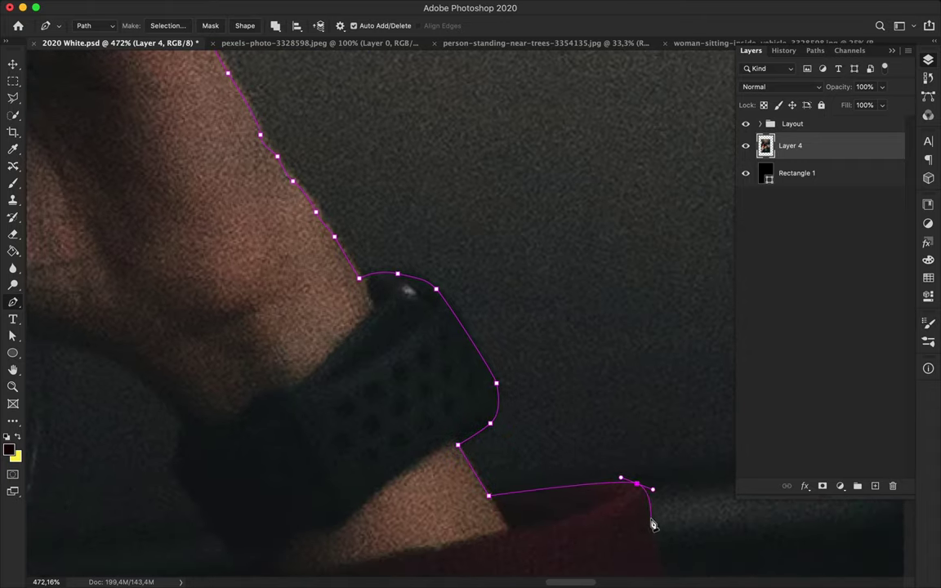
Step: Trace the red sleeve's outer edge downward with clicked and curved anchors
scroll(652, 535, down, 10)
scroll(652, 535, right, 2)
scroll(641, 417, right, 1)
mouse_move(640, 401)
mouse_down()
mouse_move(648, 411)
mouse_move(637, 403)
mouse_up()
scroll(645, 424, down, 3)
scroll(641, 412, down, 6)
click(609, 349)
scroll(640, 401, down, 6)
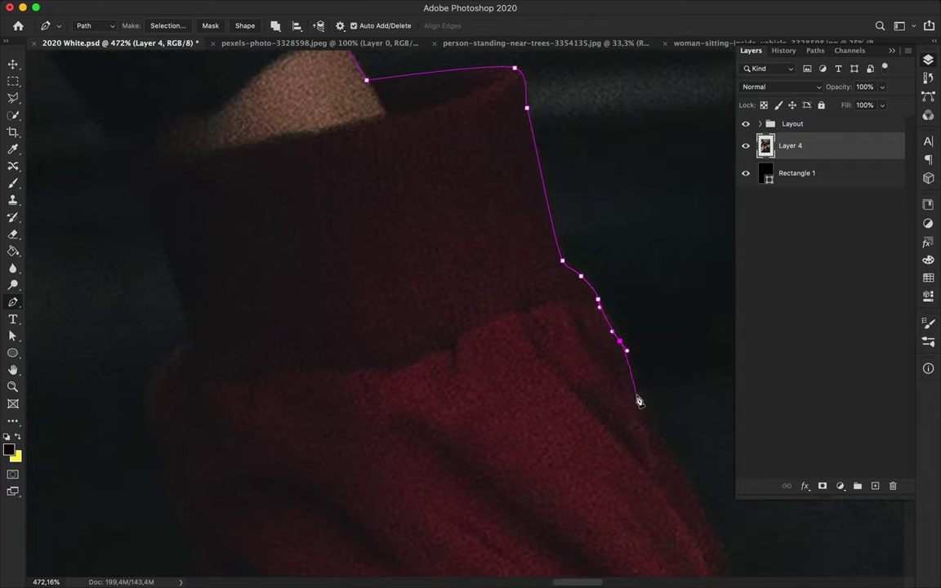
scroll(643, 423, down, 4)
scroll(643, 423, right, 2)
click(631, 386)
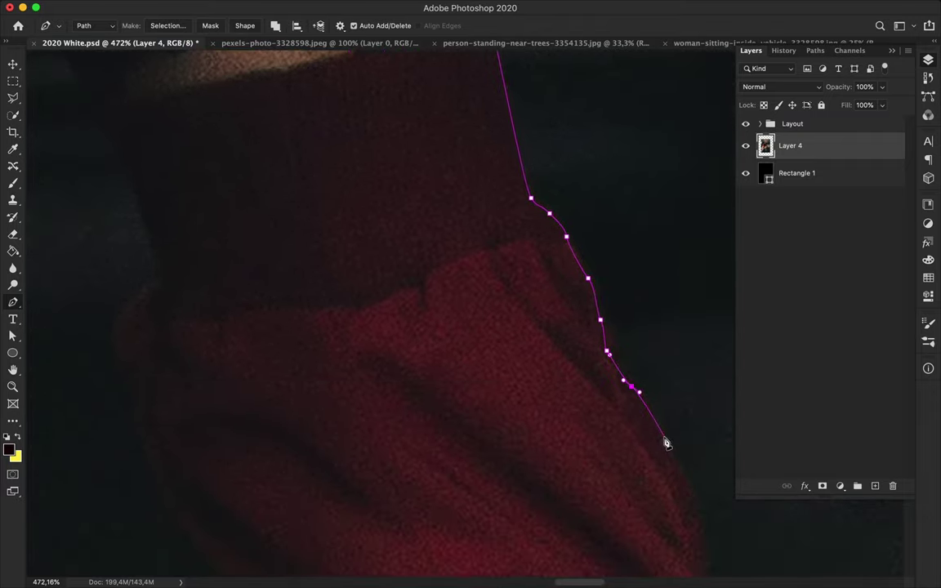
click(666, 443)
scroll(666, 443, down, 8)
scroll(666, 443, right, 6)
drag(596, 369, 600, 386)
drag(610, 464, 609, 491)
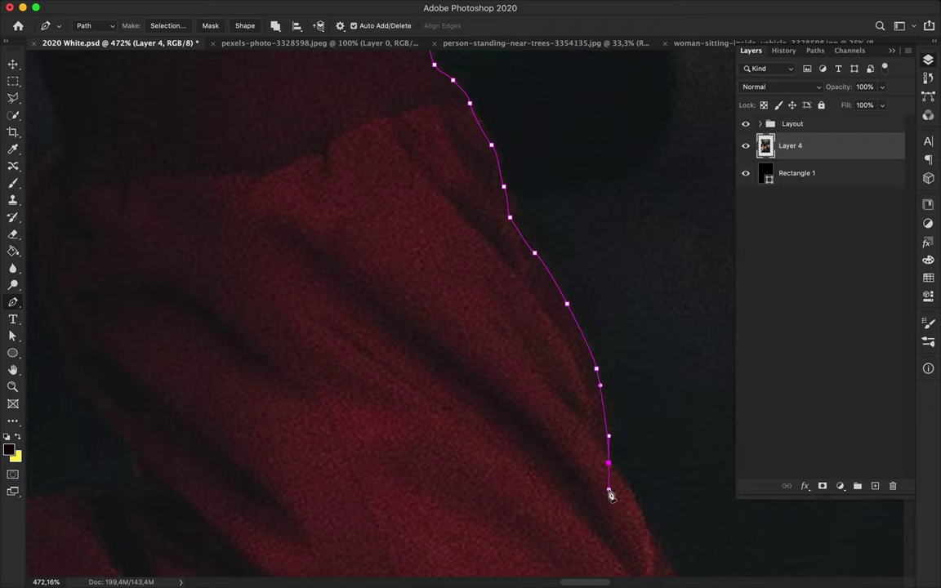
Step: Continue the path down the jacket edge to where it meets the seat back
scroll(629, 498, down, 4)
scroll(629, 498, right, 3)
drag(589, 449, 597, 480)
click(612, 485)
scroll(617, 496, down, 7)
scroll(617, 496, right, 2)
click(595, 411)
drag(618, 491, 615, 515)
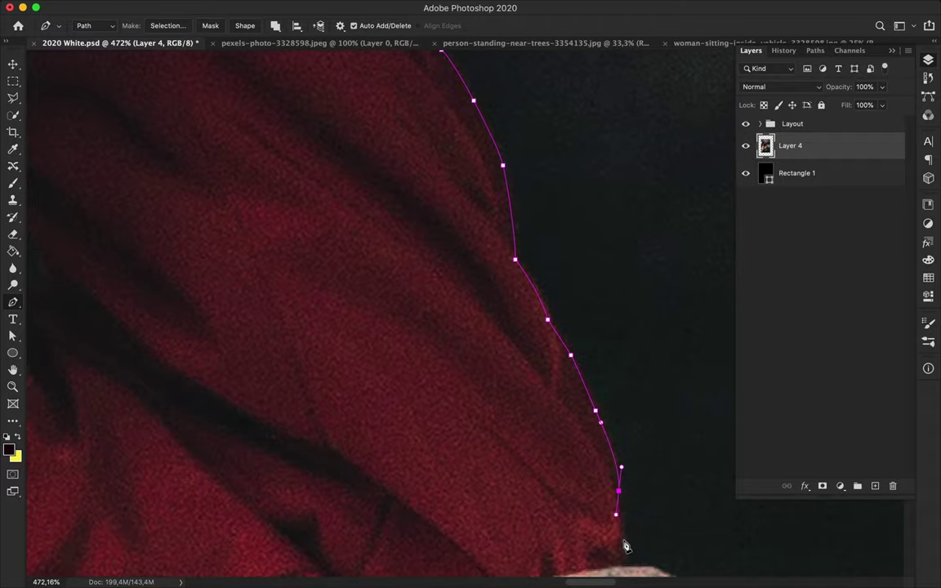
scroll(624, 522, down, 3)
scroll(623, 514, down, 3)
scroll(624, 512, down, 3)
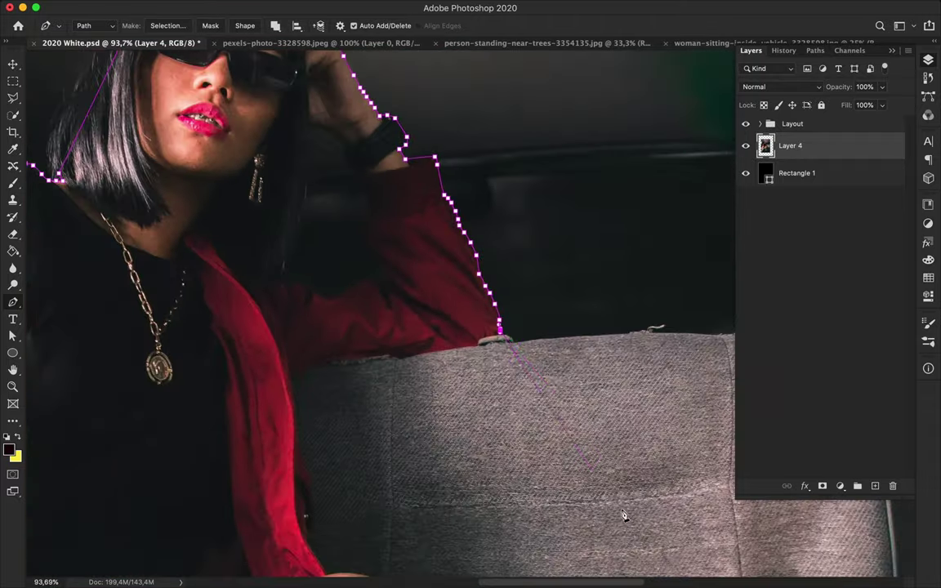
Step: Place Pen anchors along the jacket's bottom edge and the jacket-seat boundary
scroll(501, 310, up, 6)
scroll(592, 316, up, 3)
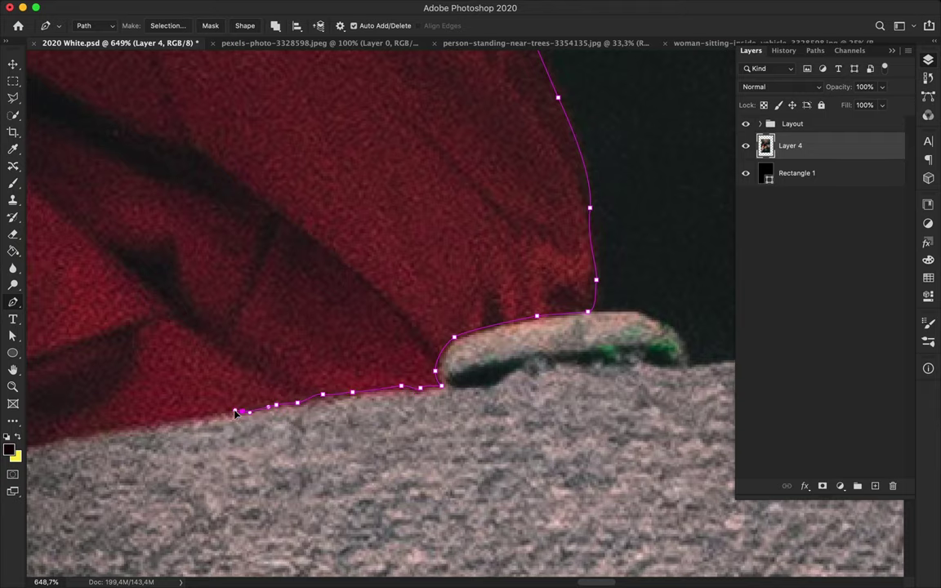
scroll(236, 414, left, 3)
scroll(156, 441, left, 5)
scroll(155, 441, down, 2)
click(171, 436)
scroll(233, 437, left, 6)
scroll(233, 437, up, 1)
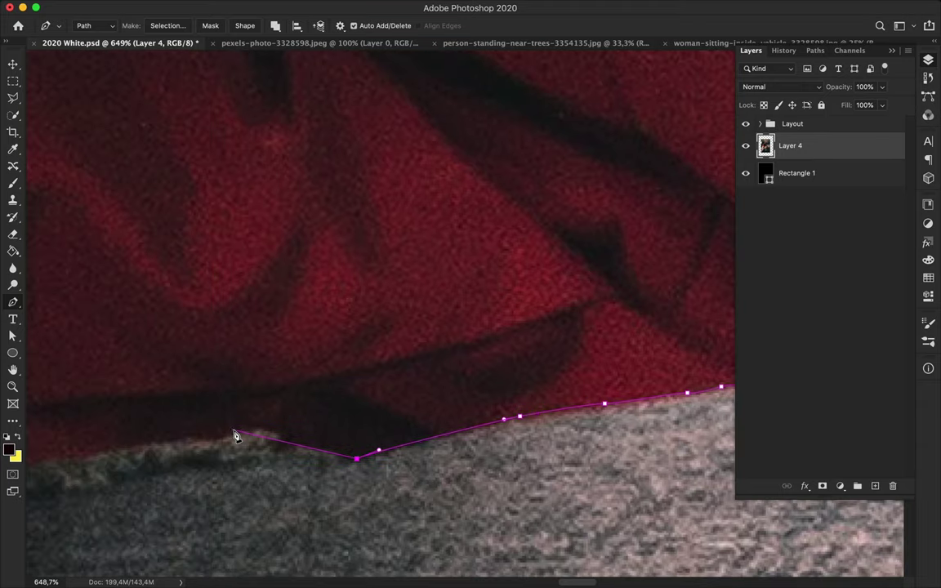
click(339, 450)
click(312, 445)
click(291, 444)
click(225, 434)
click(186, 435)
click(181, 435)
scroll(185, 441, left, 6)
click(275, 443)
click(259, 444)
click(196, 451)
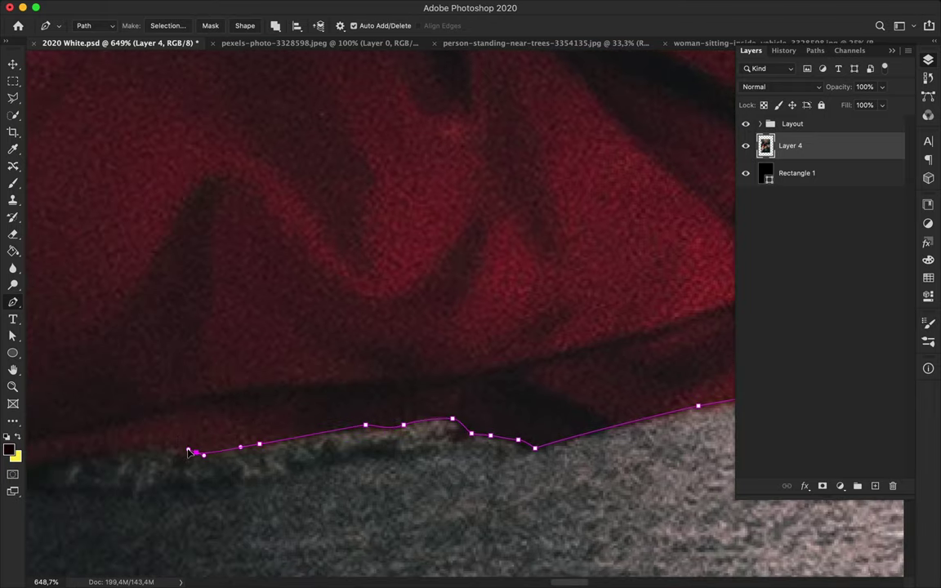
Step: Trace the path down the jacket's lower front and the red jacket edge
scroll(152, 442, left, 5)
click(195, 454)
click(155, 468)
scroll(155, 468, left, 7)
click(214, 490)
click(150, 526)
click(94, 555)
scroll(95, 556, down, 9)
click(67, 285)
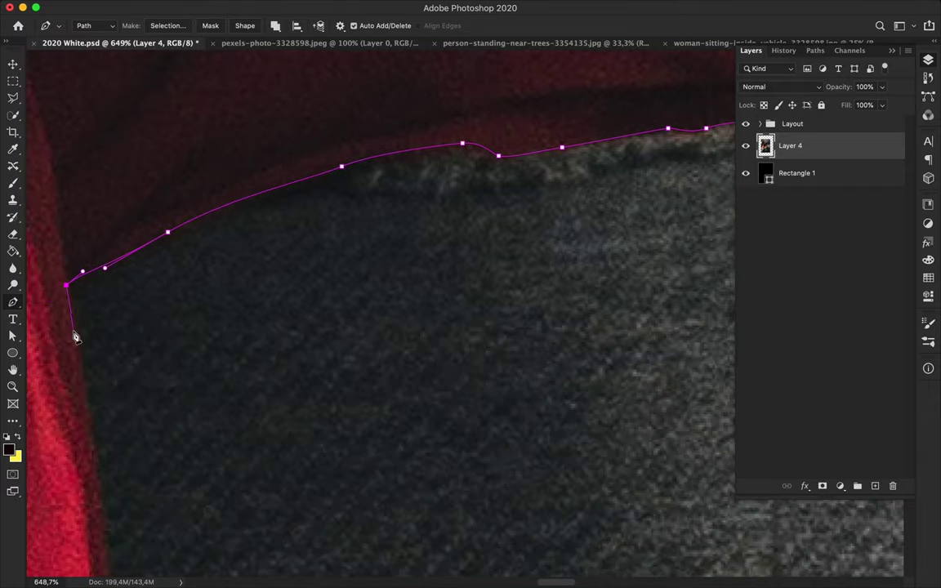
click(78, 359)
scroll(88, 409, down, 10)
click(81, 262)
drag(112, 445, 120, 482)
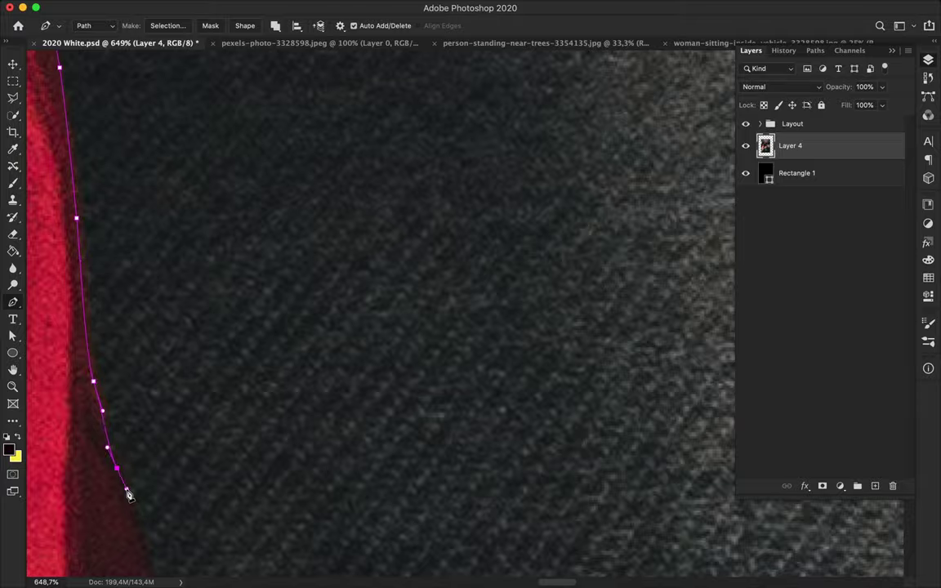
scroll(139, 499, down, 4)
scroll(151, 531, down, 5)
drag(161, 455, 164, 486)
scroll(156, 441, down, 5)
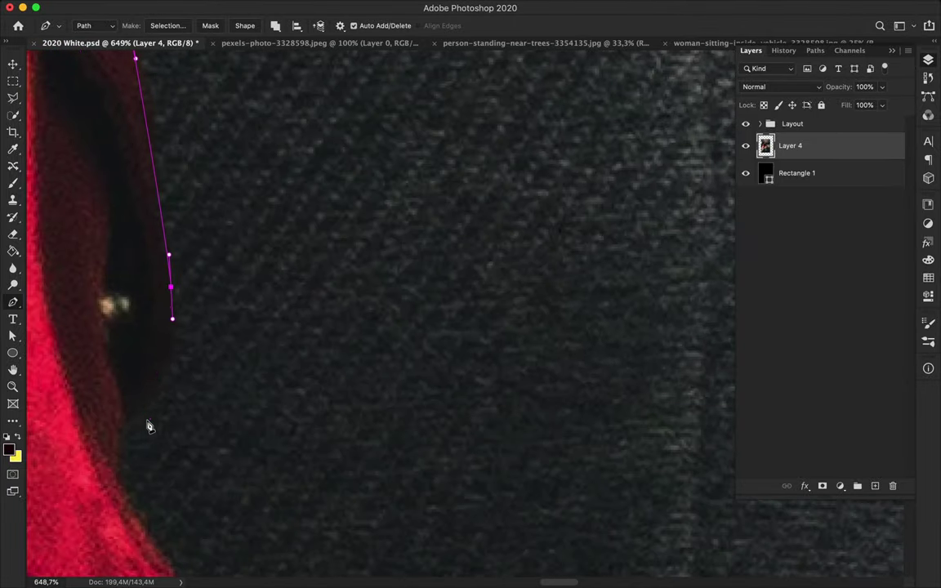
drag(120, 414, 69, 437)
mouse_move(109, 465)
mouse_down()
mouse_move(102, 476)
mouse_move(144, 495)
mouse_up()
scroll(139, 490, down, 8)
scroll(139, 490, right, 3)
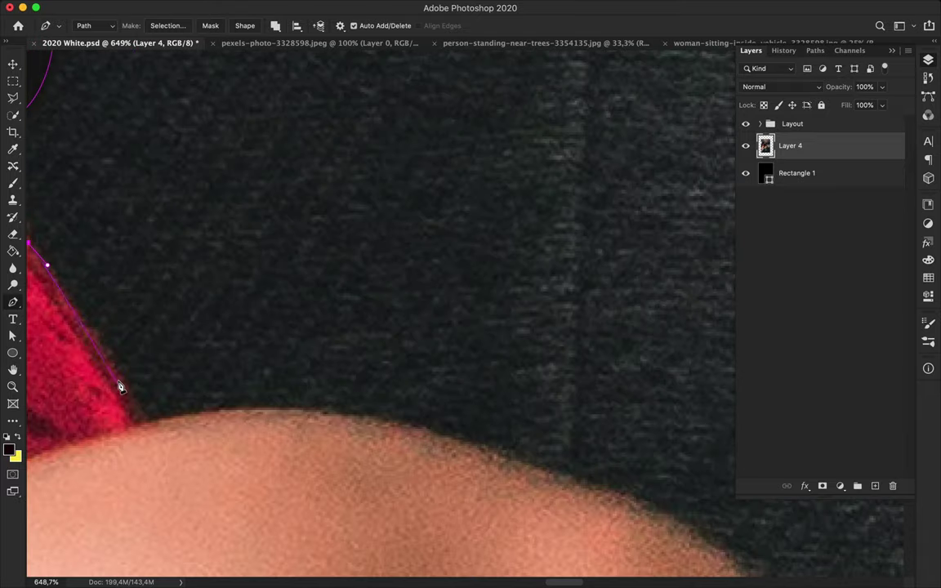
Step: Curve the path down to the knee, around its top and edge
drag(91, 335, 114, 366)
click(142, 427)
drag(324, 414, 416, 434)
drag(607, 494, 636, 506)
scroll(637, 507, down, 2)
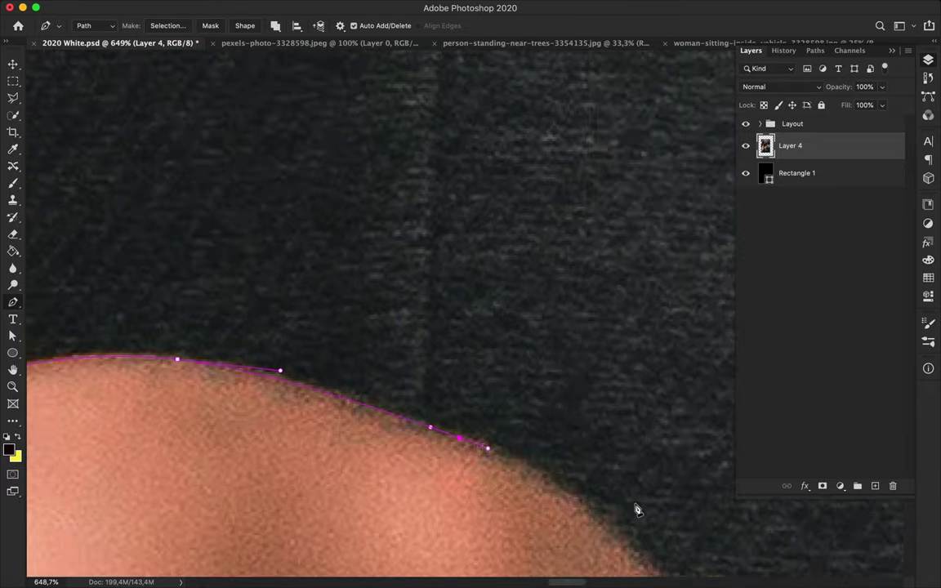
scroll(556, 515, down, 2)
scroll(571, 542, down, 2)
scroll(572, 525, down, 2)
click(542, 361)
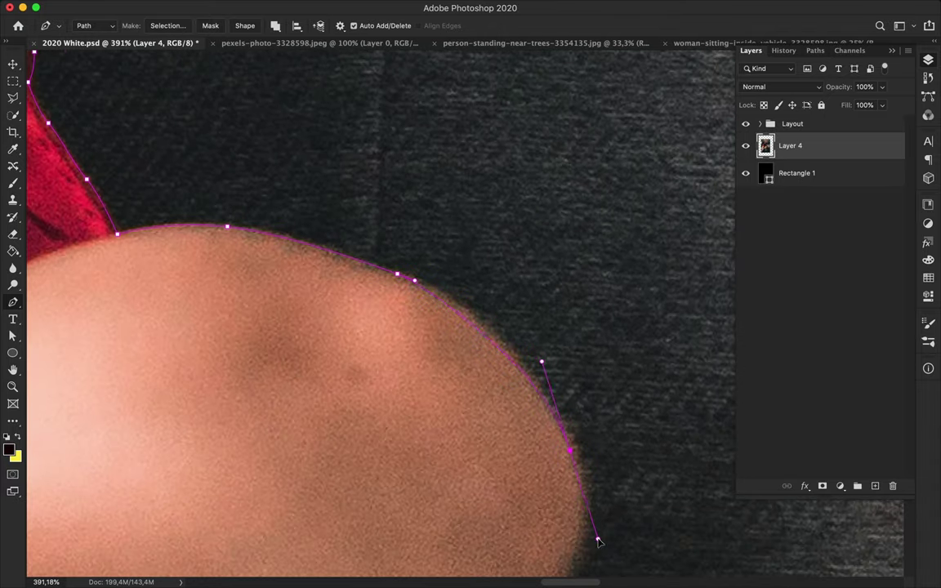
drag(596, 476, 645, 584)
scroll(620, 490, down, 5)
alt+click(595, 176)
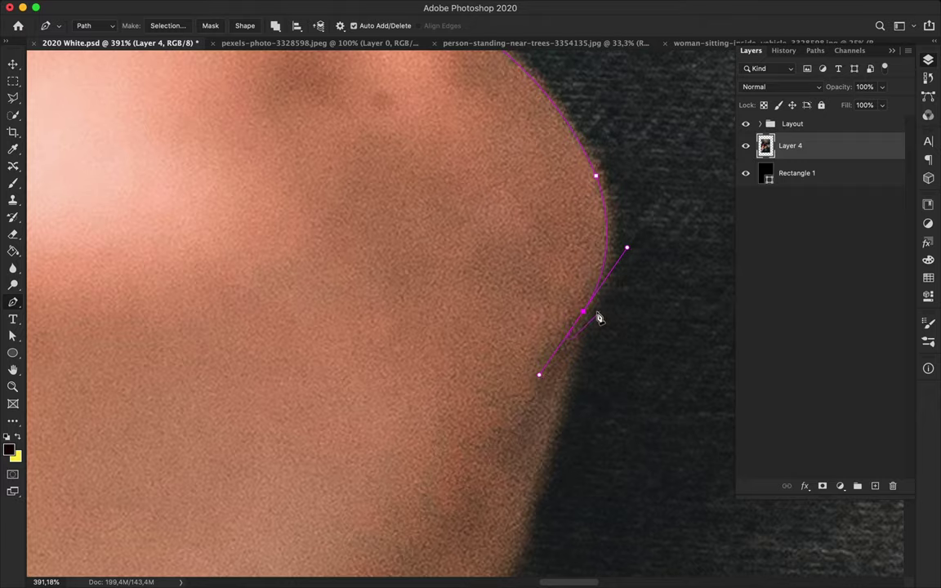
Step: Curve the path along the leg edge and down past the shin
scroll(586, 351, down, 2)
scroll(508, 337, down, 2)
drag(455, 404, 455, 399)
scroll(448, 496, down, 2)
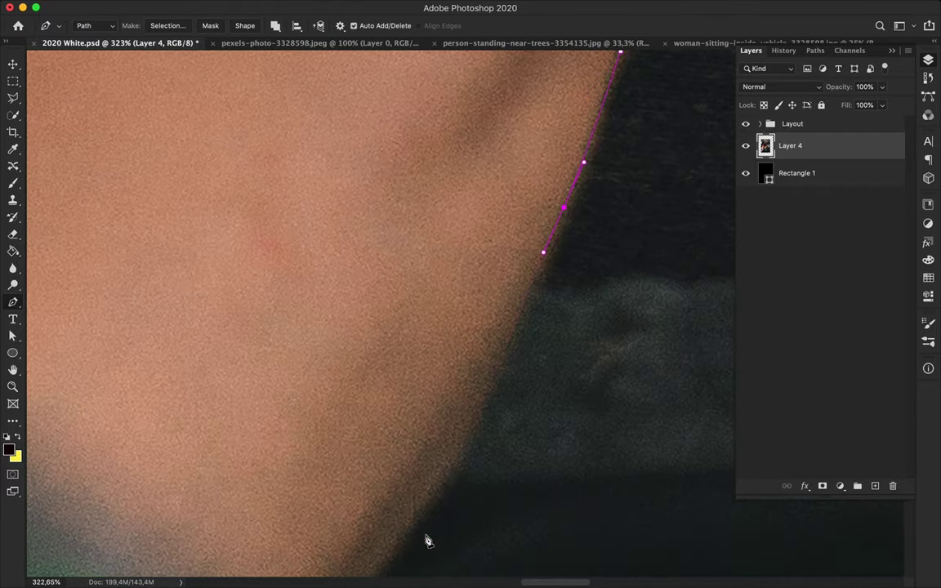
scroll(426, 494, down, 1)
drag(415, 430, 410, 437)
scroll(410, 437, down, 2)
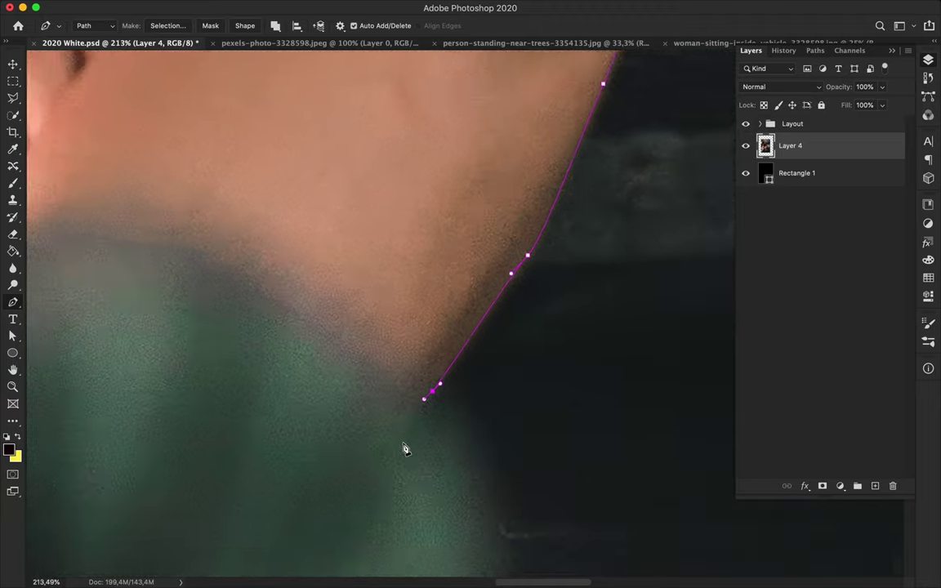
scroll(405, 448, down, 2)
scroll(405, 448, right, 2)
drag(394, 375, 395, 392)
scroll(395, 392, down, 3)
drag(388, 343, 367, 395)
scroll(374, 556, down, 3)
scroll(371, 368, down, 1)
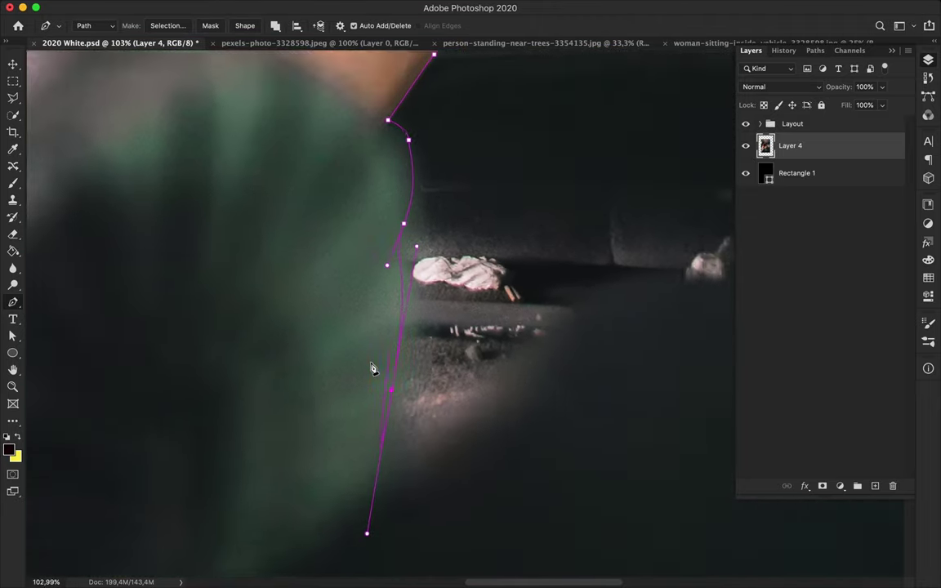
scroll(371, 367, down, 3)
Step: Undo a stray segment, then trace the blurred shoe's edge to the photo's bottom
key(a)
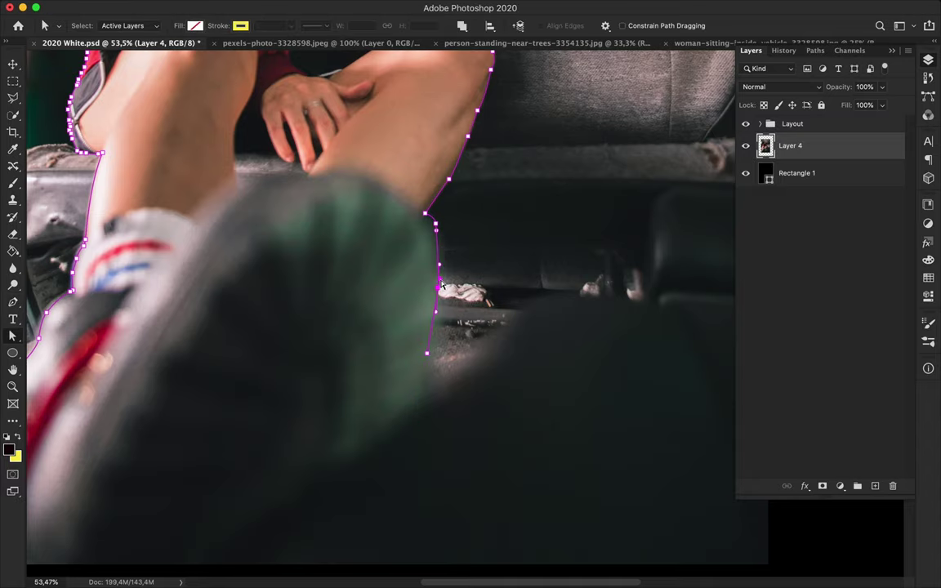
key(ctrl+z)
key(p)
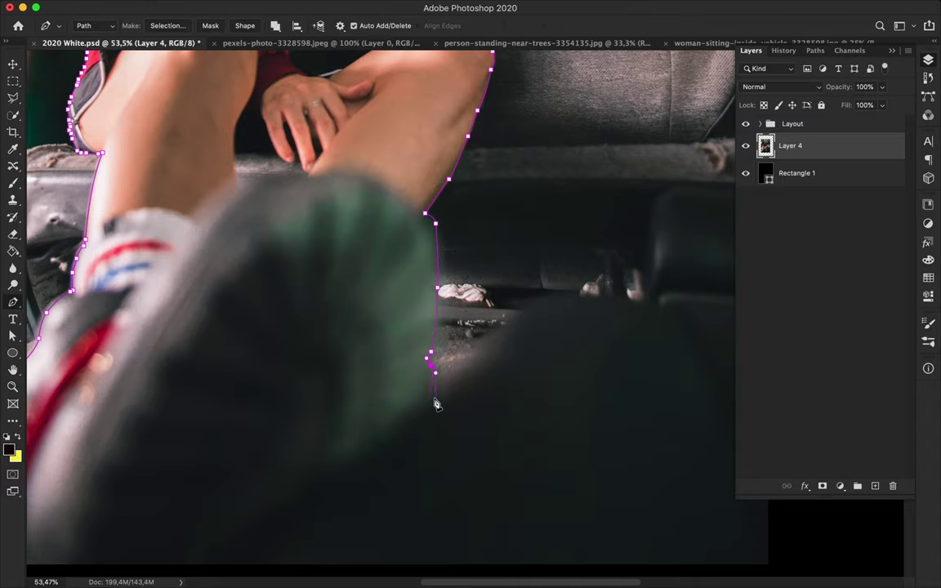
drag(287, 504, 252, 536)
scroll(368, 457, down, 5)
scroll(368, 457, left, 5)
click(461, 379)
click(278, 372)
scroll(349, 256, down, 2)
Step: Convert the traced pen path into a selection with 0.3 px feather
scroll(348, 260, down, 2)
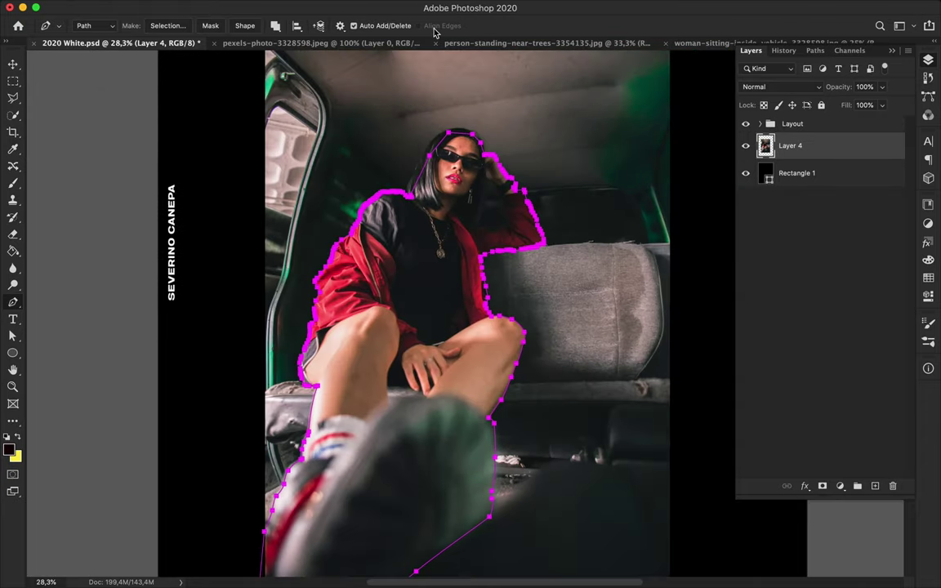
click(270, 8)
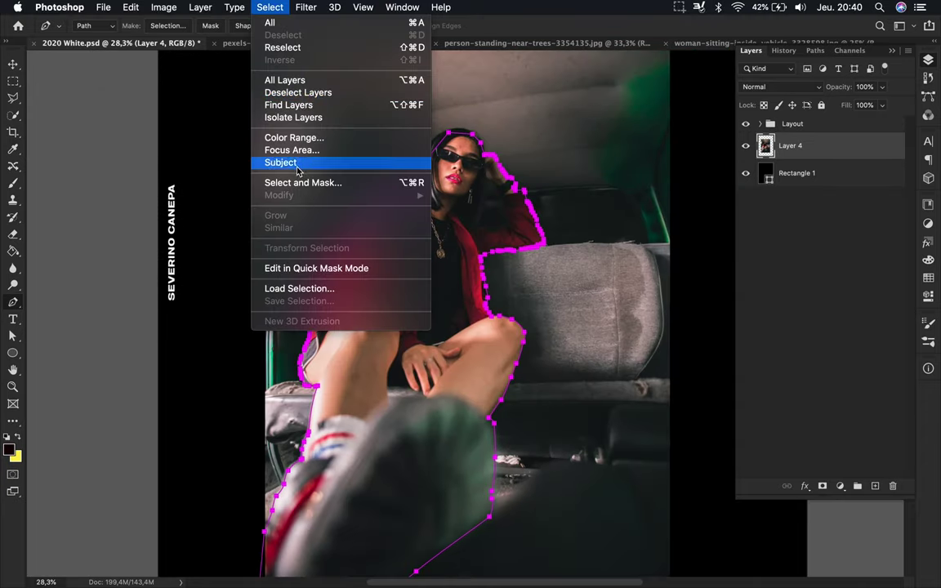
click(455, 374)
click(167, 26)
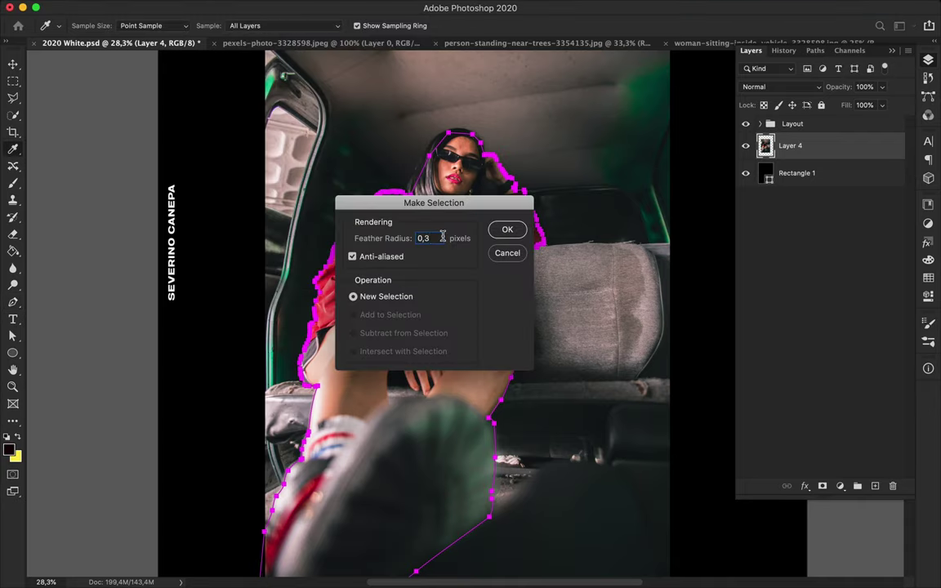
key(Return)
Step: Save the selection under the name 'Girl Outfit'
click(306, 7)
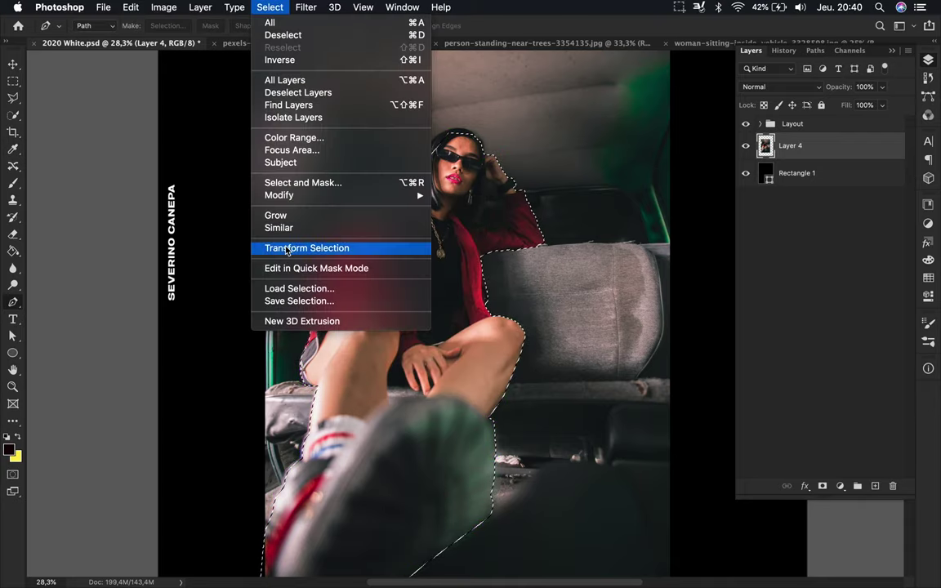
click(299, 300)
text(Girl Outfit)
key(Return)
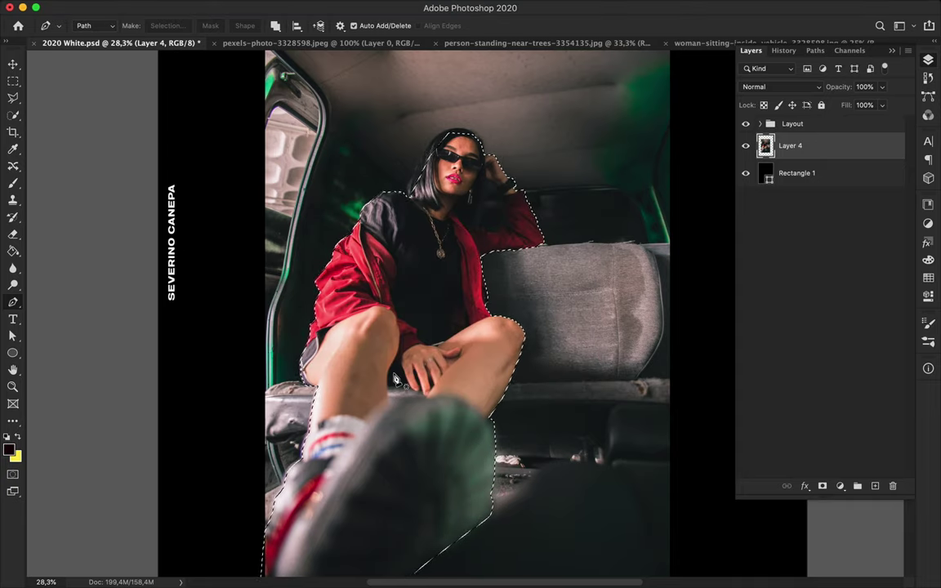
scroll(394, 380, up, 3)
scroll(349, 445, up, 5)
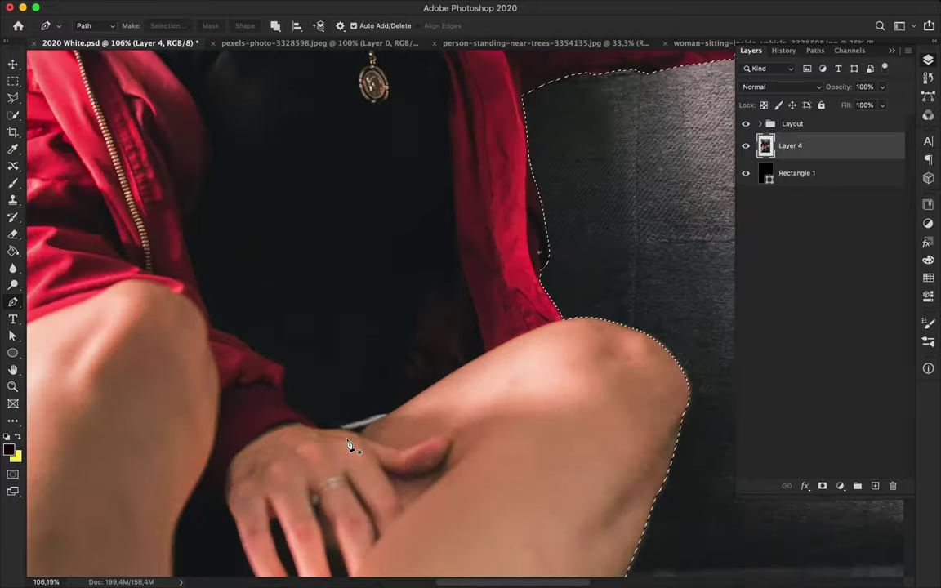
Step: Trace a new pen path around the gap between her legs below the fingertips
scroll(349, 445, down, 5)
scroll(348, 445, left, 2)
click(446, 347)
drag(313, 381, 282, 397)
alt+click(312, 381)
mouse_move(306, 346)
mouse_down()
mouse_move(292, 305)
mouse_move(299, 324)
mouse_up()
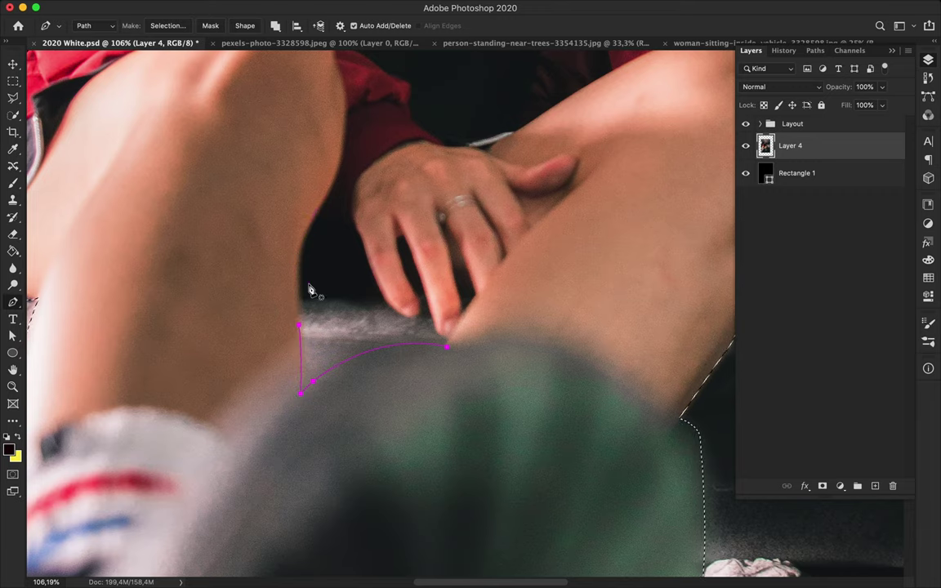
key(super+plus)
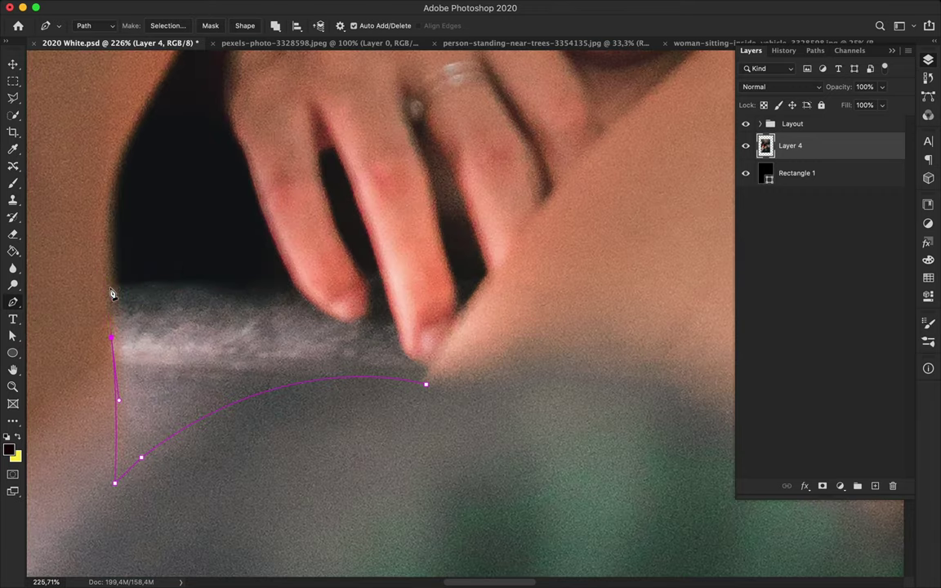
drag(180, 278, 211, 284)
drag(330, 313, 346, 319)
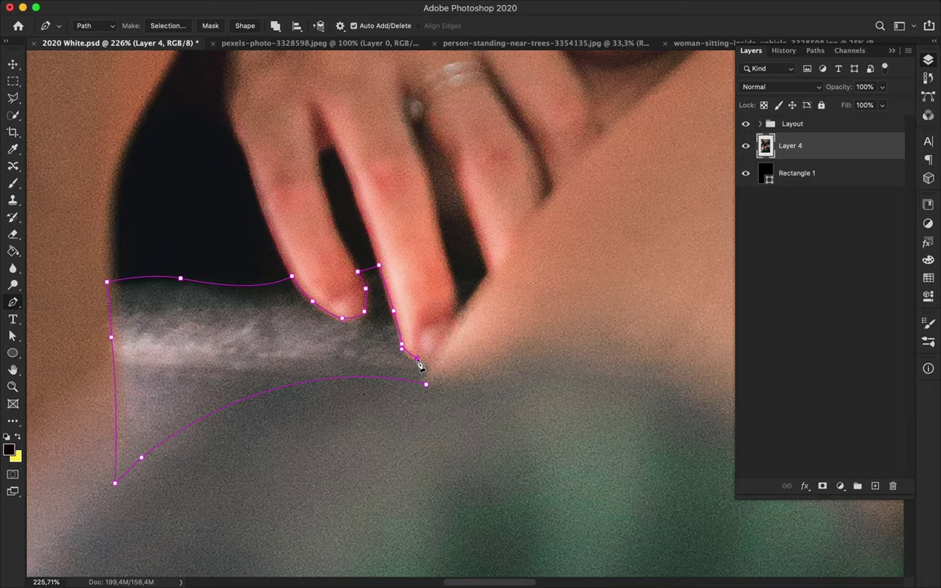
Step: Subtract the gap path from the woman's selection with 0.5 px feather
scroll(363, 280, down, 5)
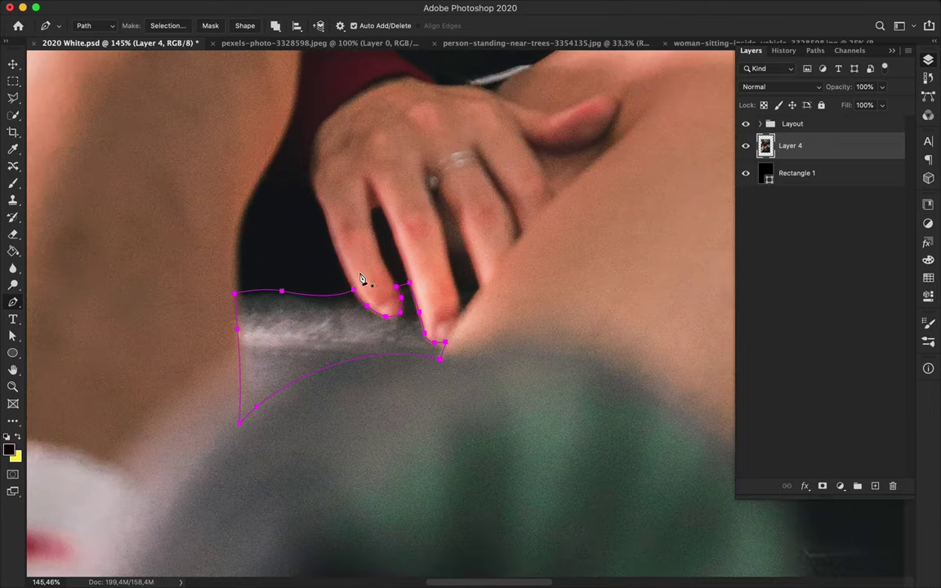
scroll(364, 279, down, 5)
scroll(363, 279, down, 3)
click(172, 26)
click(353, 333)
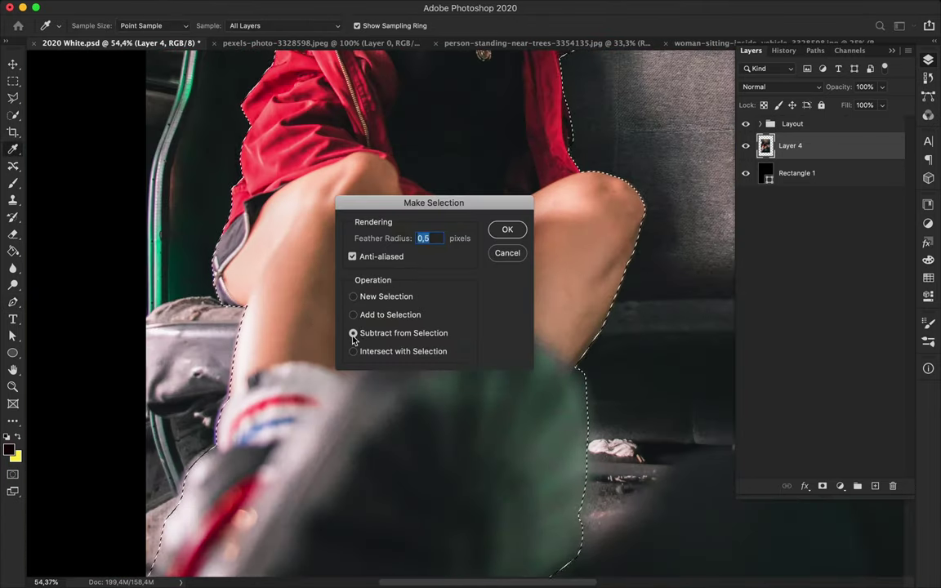
click(507, 229)
scroll(506, 239, up, 5)
scroll(511, 235, up, 10)
scroll(510, 235, down, 5)
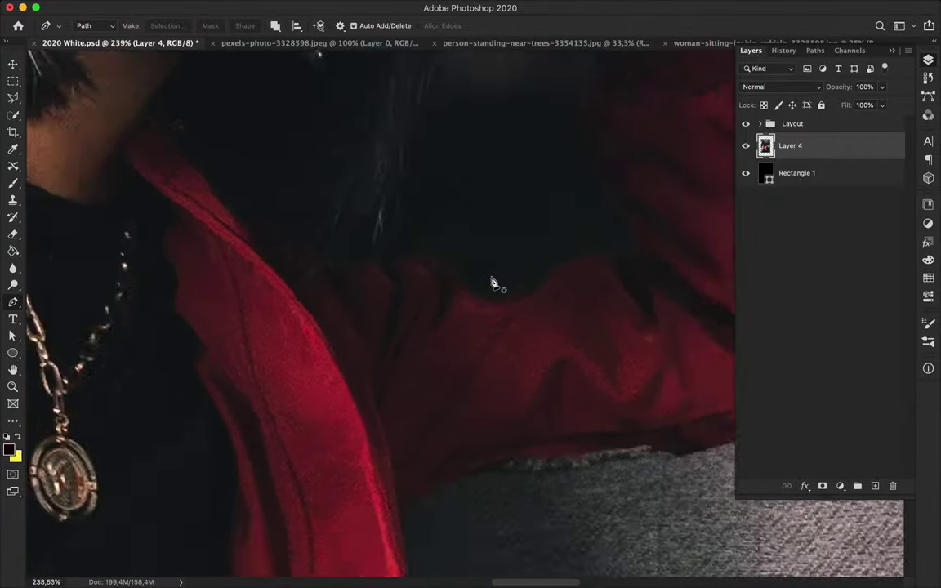
Step: Start the neck-gap Pen path with curved points along the red jacket's top edge
scroll(493, 279, down, 4)
click(443, 196)
scroll(386, 400, up, 5)
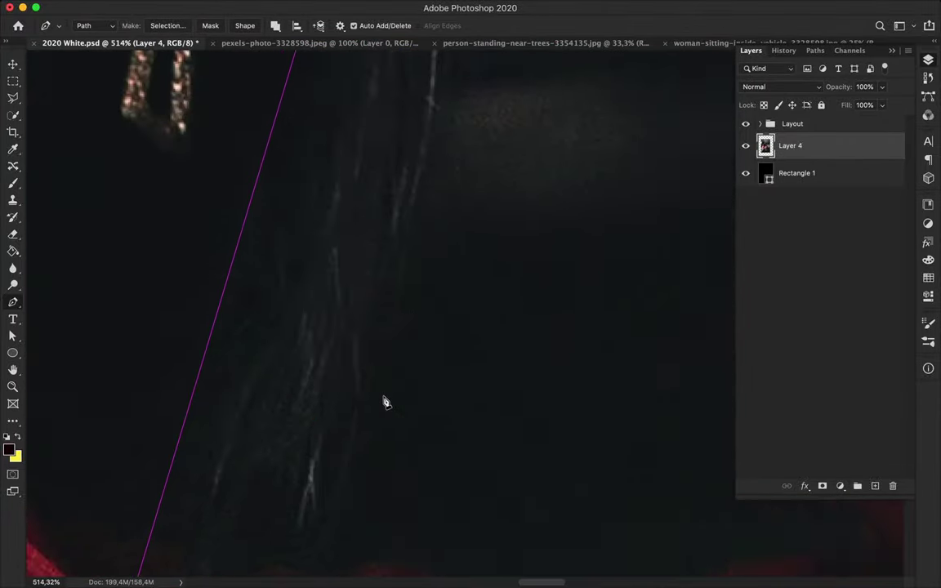
scroll(384, 399, up, 3)
click(211, 289)
click(276, 287)
drag(360, 260, 377, 267)
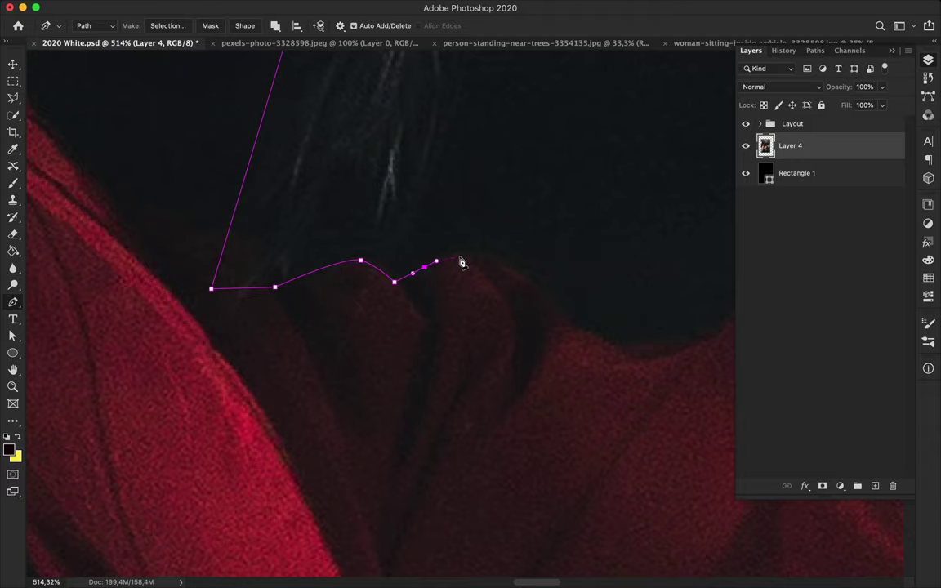
scroll(472, 258, up, 1)
click(511, 254)
click(554, 285)
scroll(603, 336, up, 1)
mouse_move(646, 346)
mouse_down()
mouse_move(662, 349)
mouse_move(647, 346)
mouse_up()
scroll(654, 368, right, 3)
click(557, 372)
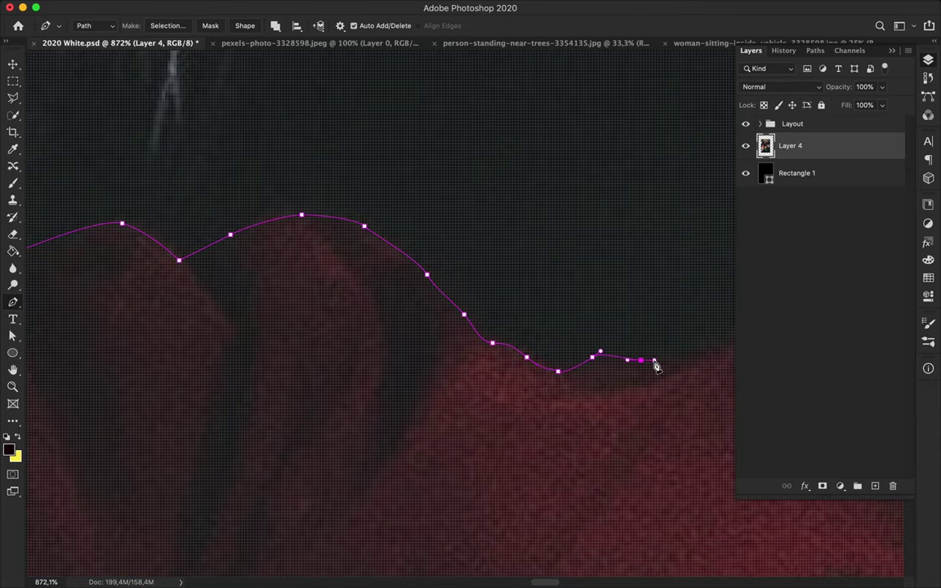
scroll(654, 362, right, 3)
drag(565, 377, 572, 368)
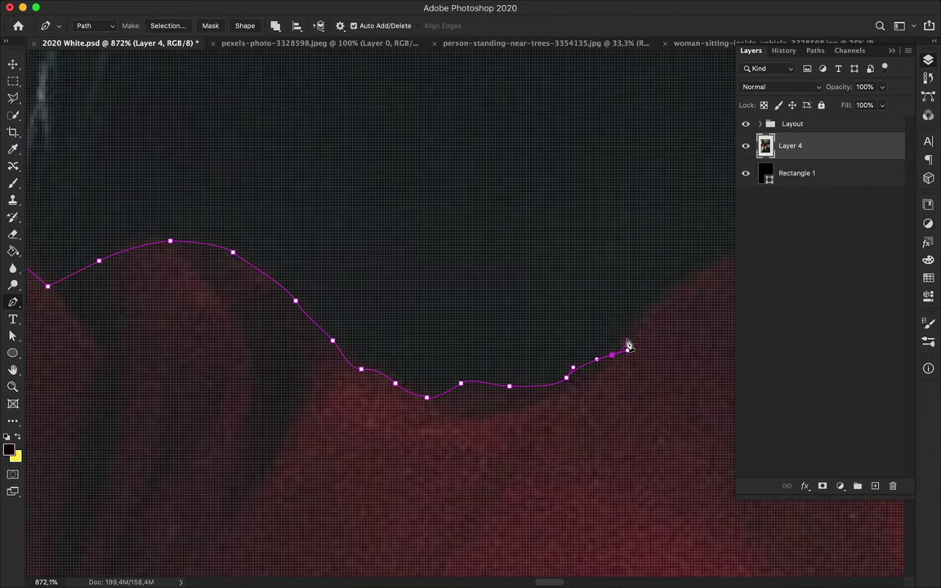
drag(644, 319, 658, 308)
scroll(661, 315, right, 3)
scroll(662, 314, up, 3)
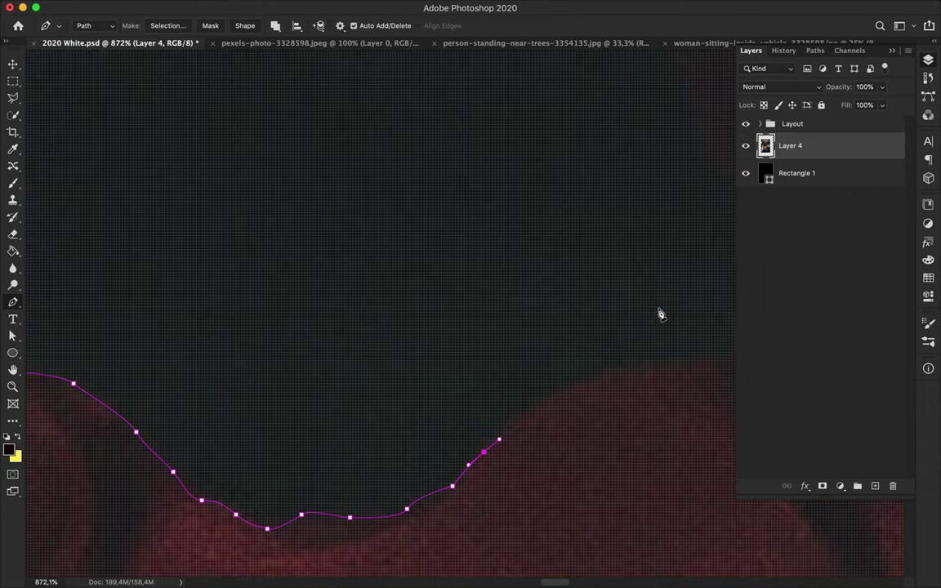
Step: Continue the path along the jacket, then turn it upward along the raised arm's edge
click(564, 393)
click(606, 373)
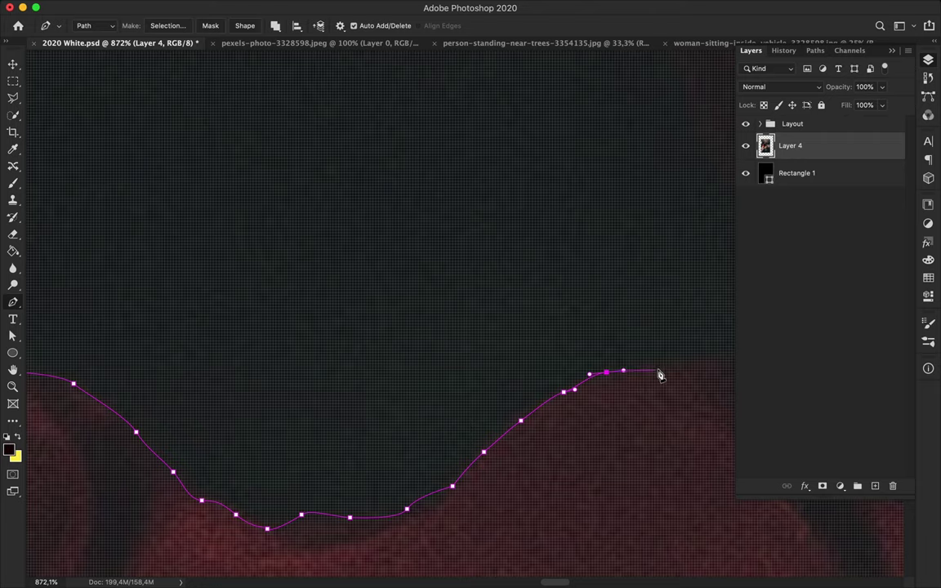
click(653, 365)
scroll(661, 371, right, 3)
drag(568, 372, 584, 378)
scroll(655, 386, right, 3)
click(385, 371)
drag(445, 374, 457, 376)
drag(418, 319, 416, 307)
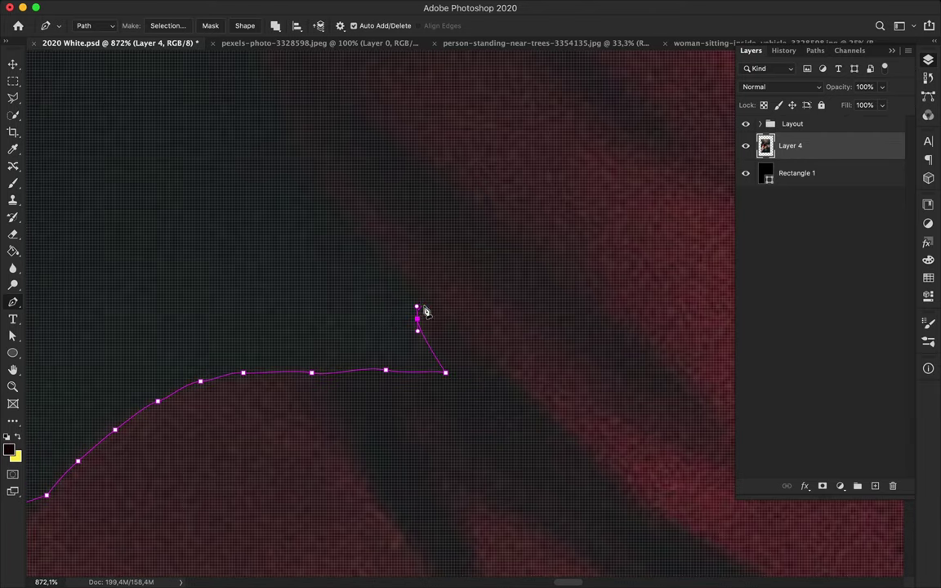
drag(330, 204, 297, 159)
scroll(306, 269, up, 5)
drag(304, 271, 306, 231)
scroll(307, 253, up, 3)
drag(322, 324, 322, 310)
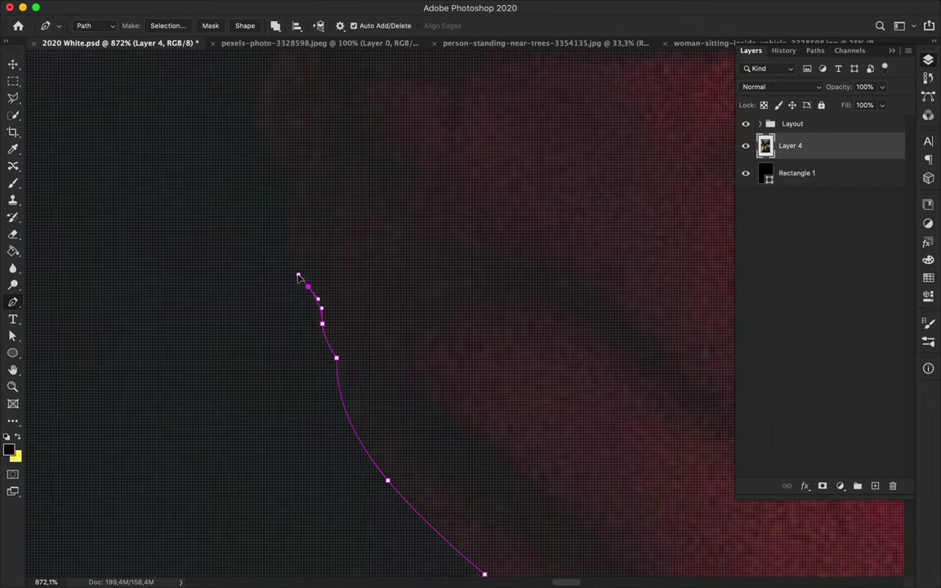
mouse_move(290, 205)
mouse_down()
mouse_move(294, 180)
mouse_move(275, 176)
mouse_up()
scroll(291, 183, up, 5)
mouse_move(319, 116)
mouse_down()
mouse_move(338, 119)
mouse_move(355, 100)
mouse_up()
scroll(357, 105, up, 5)
scroll(357, 104, right, 3)
scroll(273, 258, up, 3)
scroll(277, 257, up, 2)
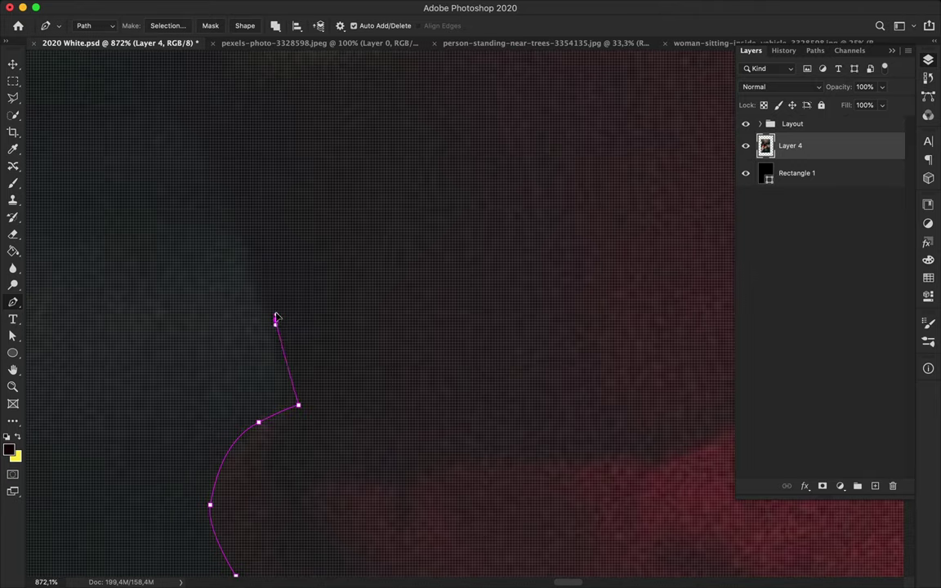
scroll(270, 306, down, 2)
scroll(302, 472, up, 2)
Step: Carry the path up the arm and along her hair, close it, and fit the poster in view
click(278, 406)
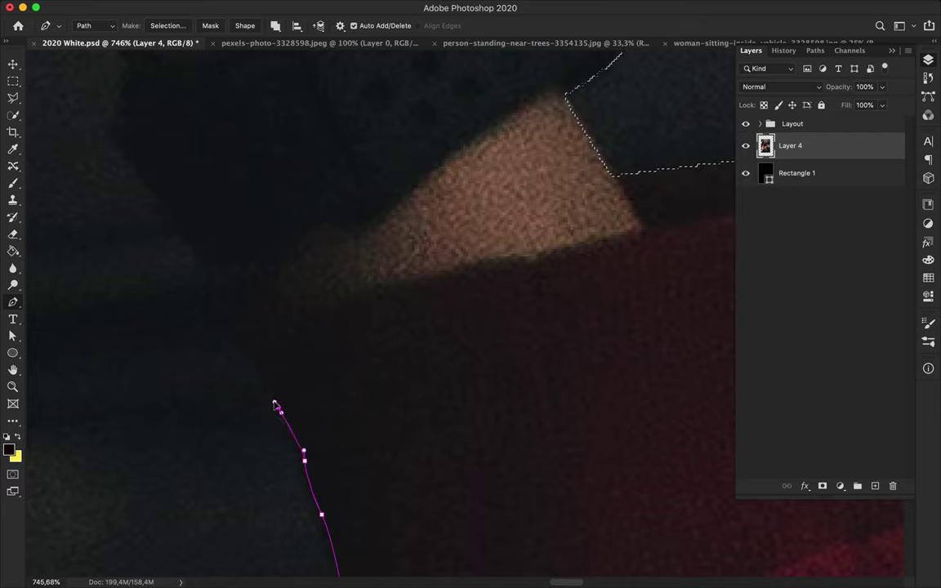
click(264, 359)
click(234, 322)
scroll(269, 287, down, 1)
scroll(280, 286, down, 1)
click(272, 269)
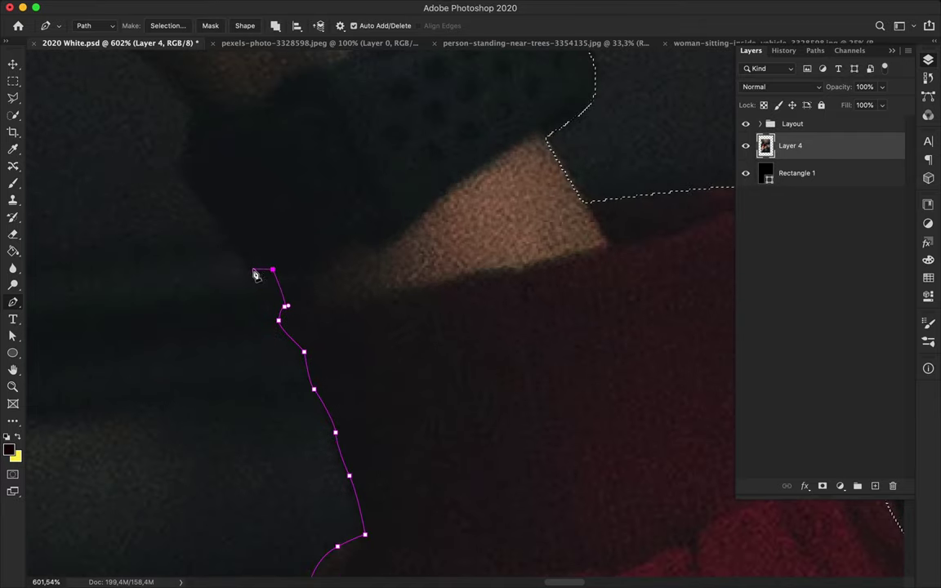
drag(200, 192, 191, 185)
click(181, 164)
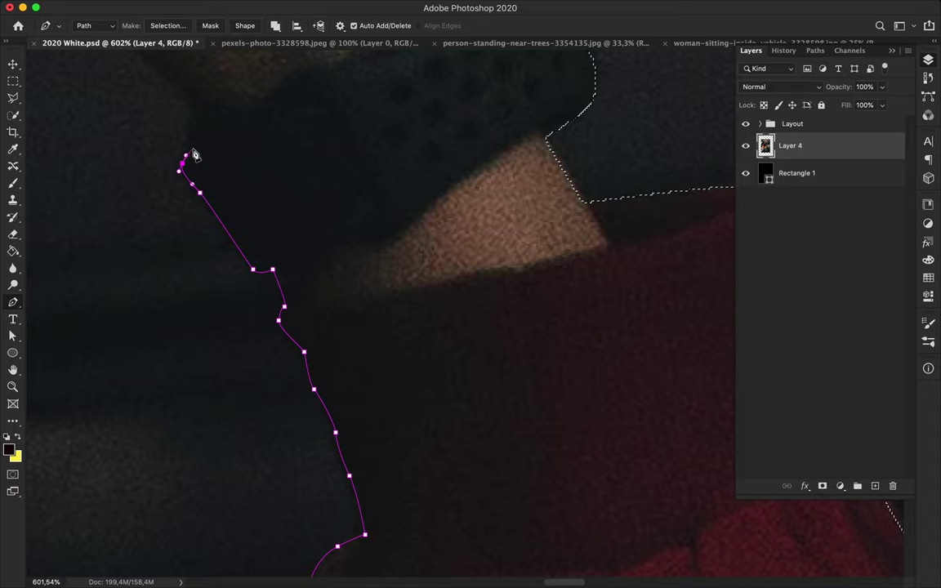
click(199, 114)
scroll(196, 119, up, 3)
scroll(196, 118, left, 2)
click(174, 141)
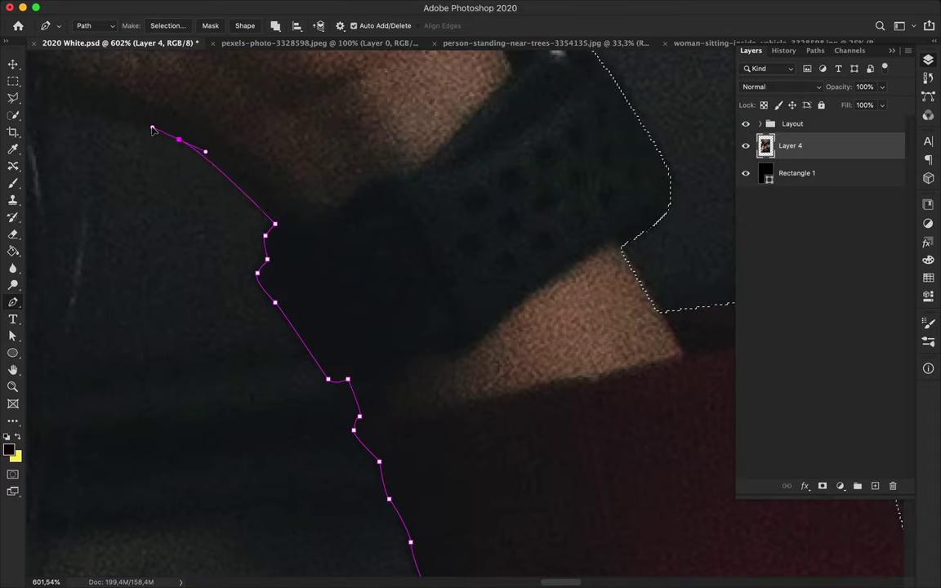
click(130, 118)
scroll(163, 123, left, 4)
scroll(163, 123, up, 1)
click(191, 118)
click(178, 111)
click(145, 135)
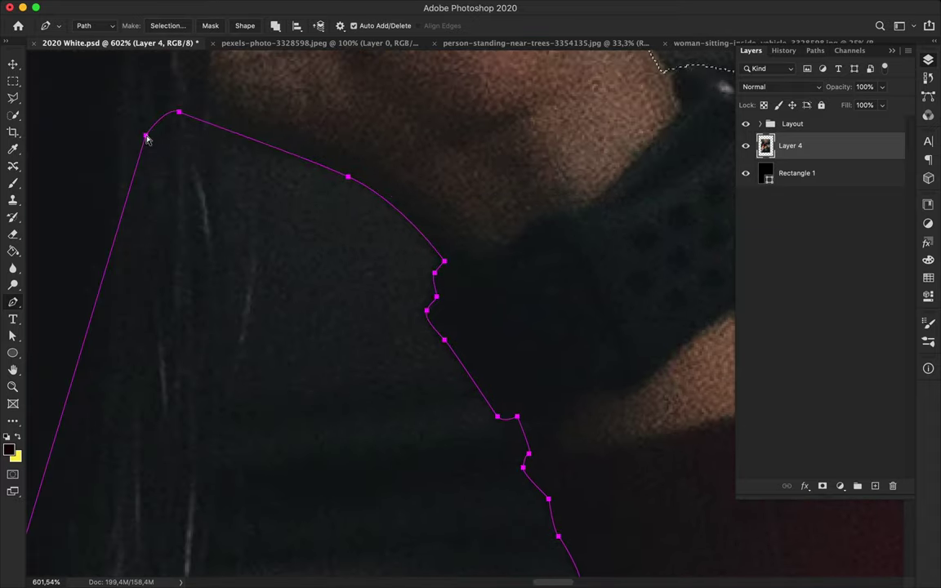
key(super+Return)
key(super+0)
click(270, 6)
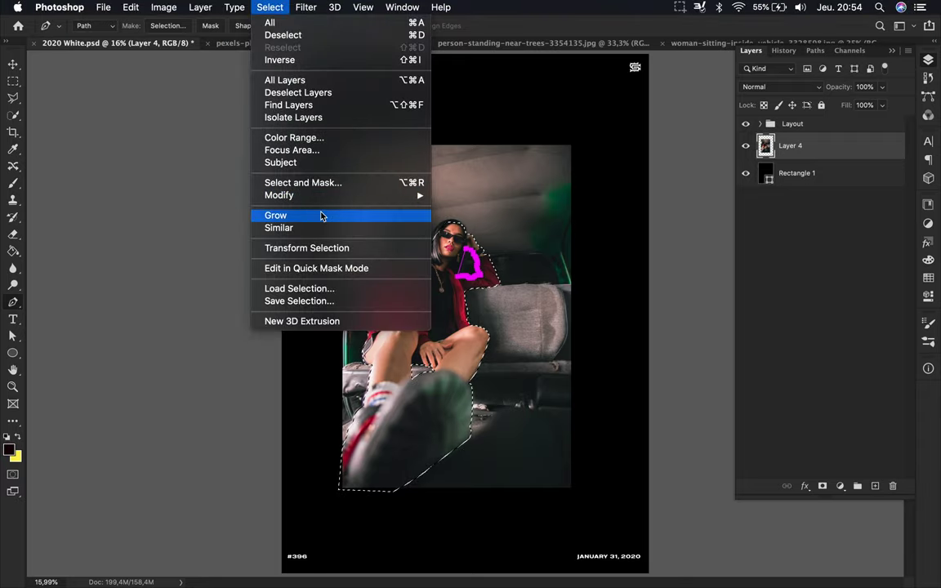
Step: Make the neck-gap path a selection, subtracting it from the woman's selection
click(351, 330)
click(504, 226)
scroll(494, 238, up, 2)
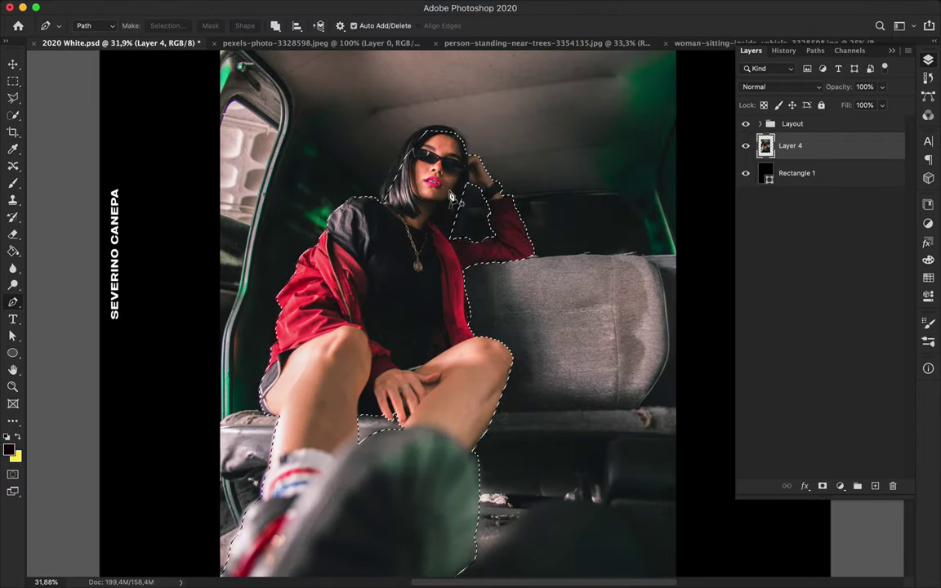
scroll(531, 204, up, 3)
scroll(536, 196, down, 1)
Step: Copy the selected woman to a new Layer 5, check it, and hide Layer 5
key(super+j)
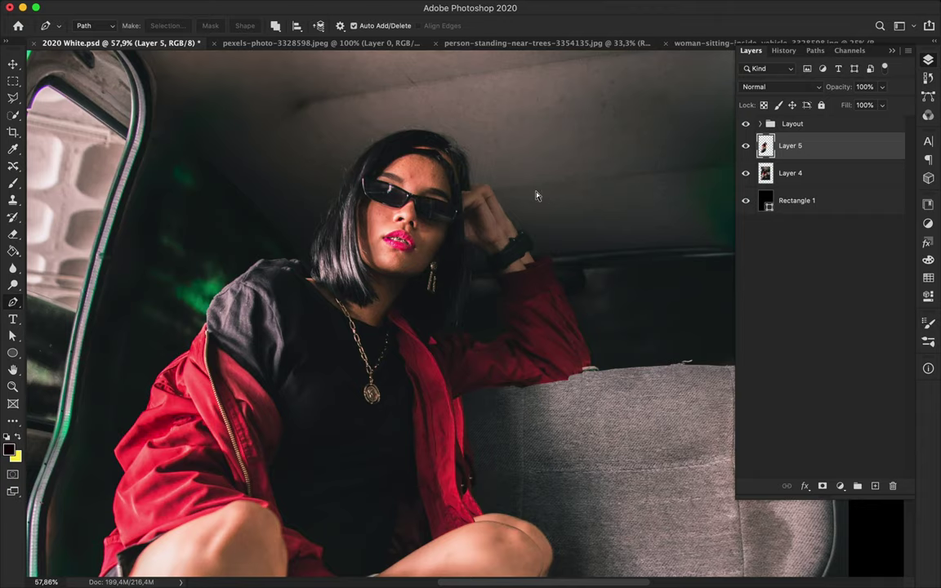
key(v)
mouse_move(434, 207)
mouse_down()
mouse_move(436, 196)
mouse_move(431, 273)
mouse_up()
scroll(437, 208, up, 5)
scroll(437, 206, right, 5)
scroll(435, 272, down, 4)
click(744, 145)
Step: Copy Layer 4's pixels to a new Layer 6 and hide Layer 4
click(790, 172)
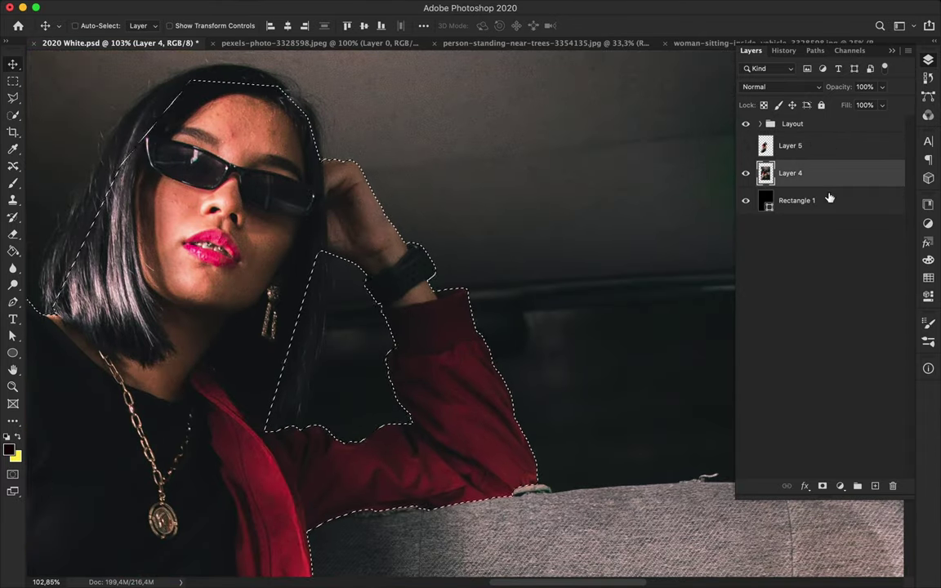
key(super+j)
mouse_move(625, 389)
mouse_down()
mouse_move(470, 203)
mouse_move(441, 240)
mouse_up()
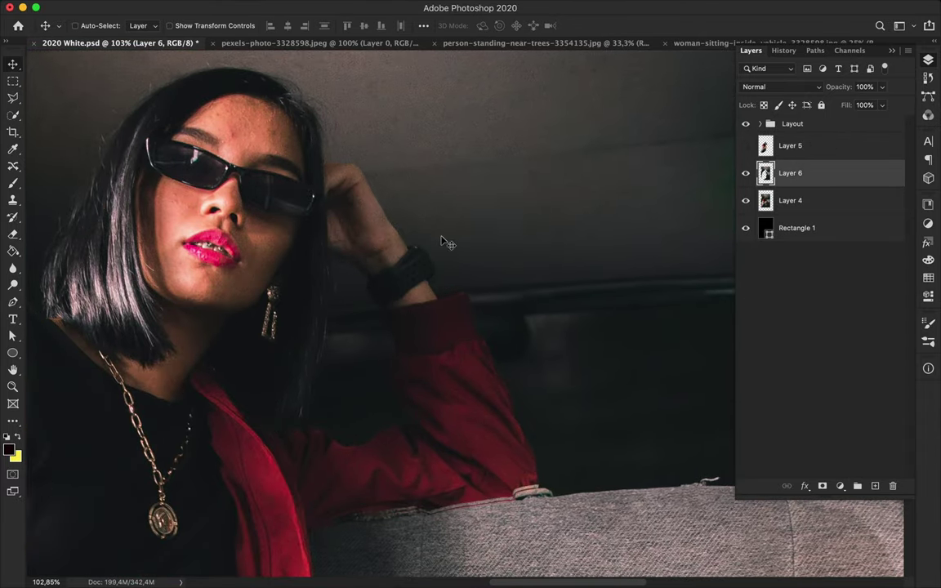
key(super+z)
click(745, 200)
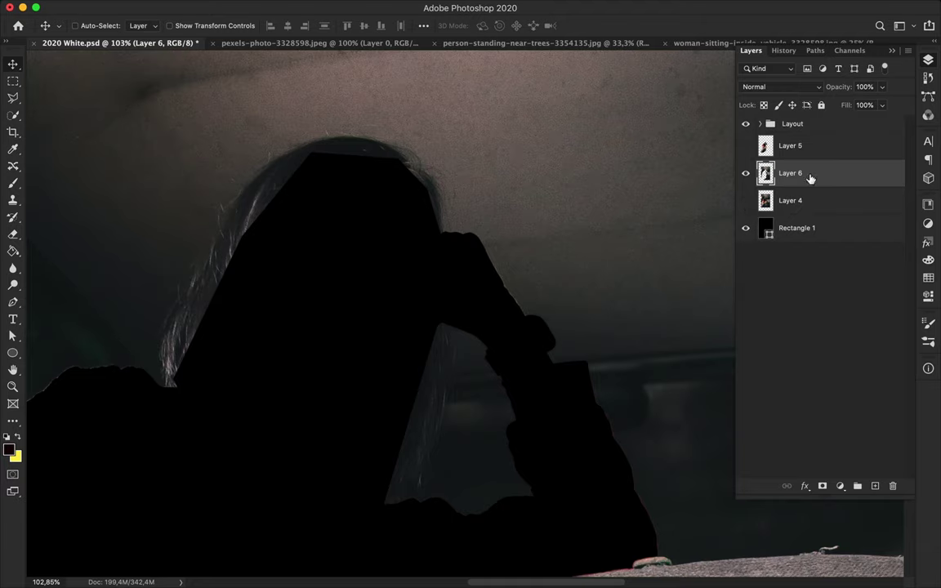
super+click(765, 174)
key(super+d)
Step: Quick-select the hair edge and set up Select and Mask with a 130 px Refine Edge brush
key(w)
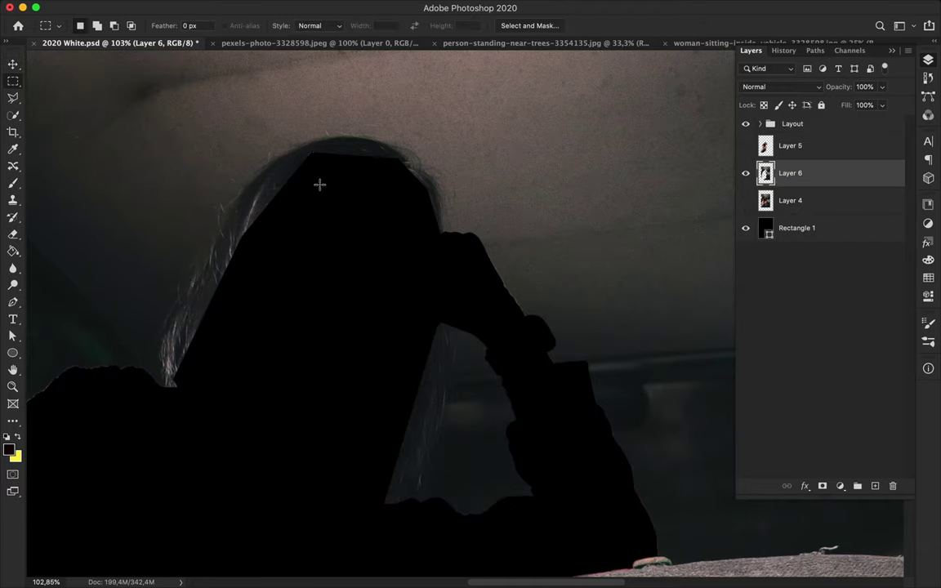
drag(183, 350, 271, 184)
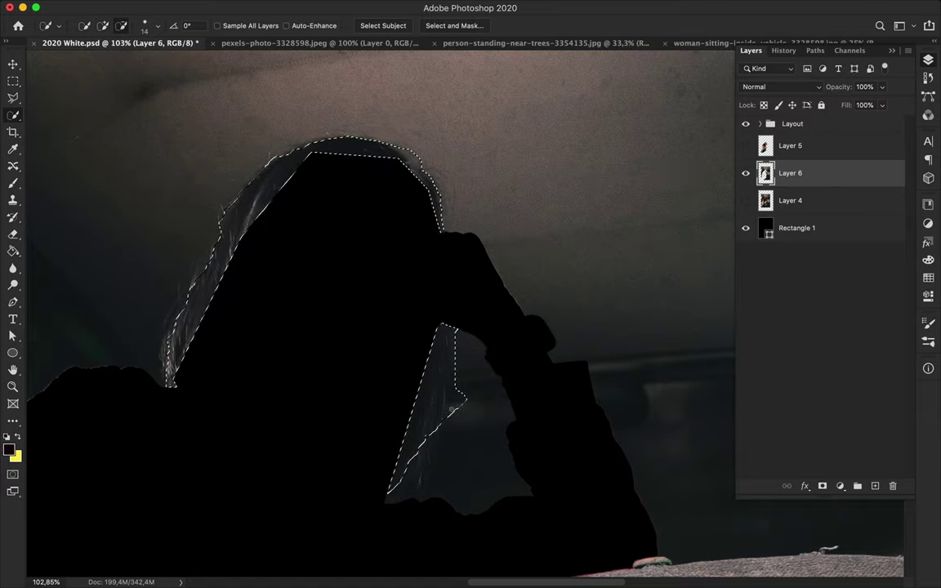
click(477, 28)
right_click(222, 158)
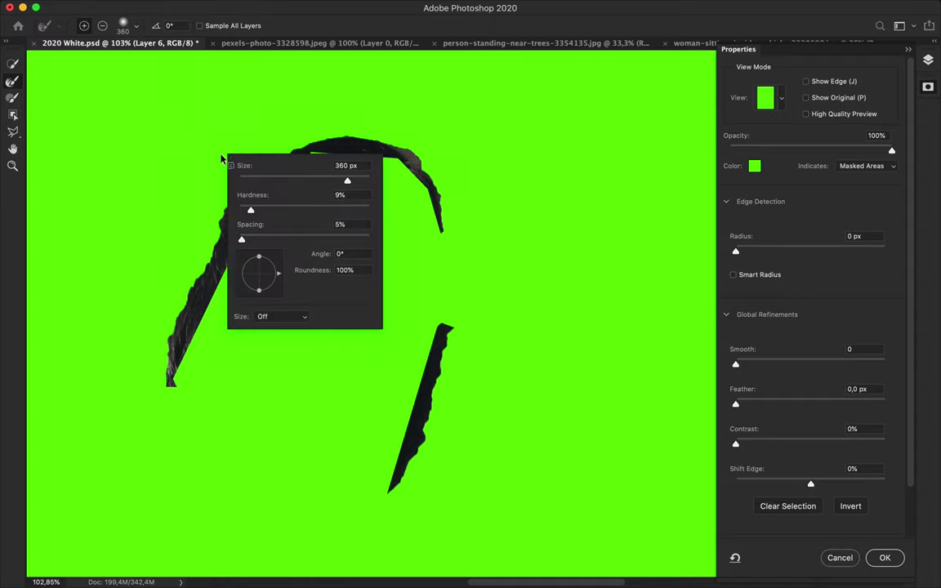
drag(347, 180, 319, 180)
Step: Refine the left and lower hair edges, preview in black and white, and accept
mouse_move(168, 359)
mouse_down()
mouse_move(192, 262)
mouse_move(310, 131)
mouse_up()
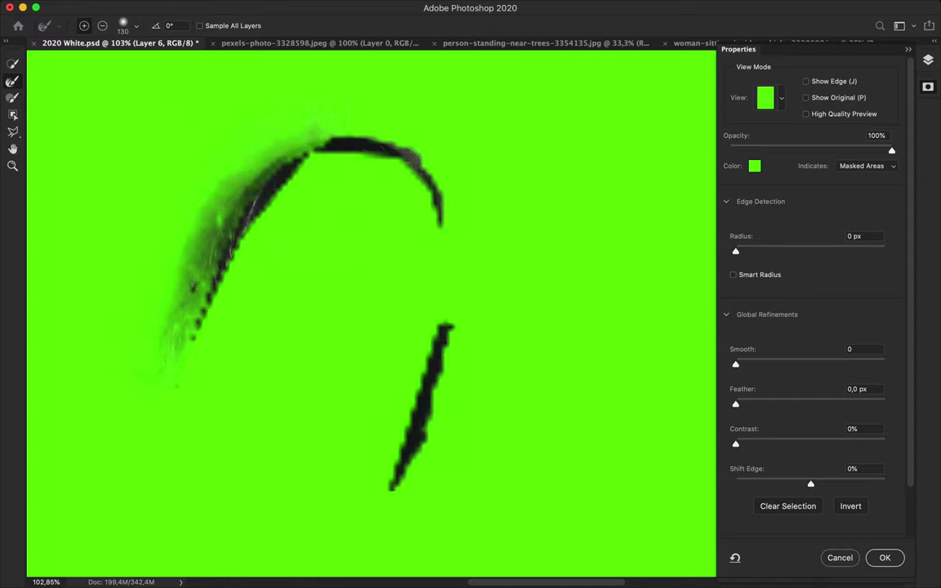
drag(478, 327, 412, 502)
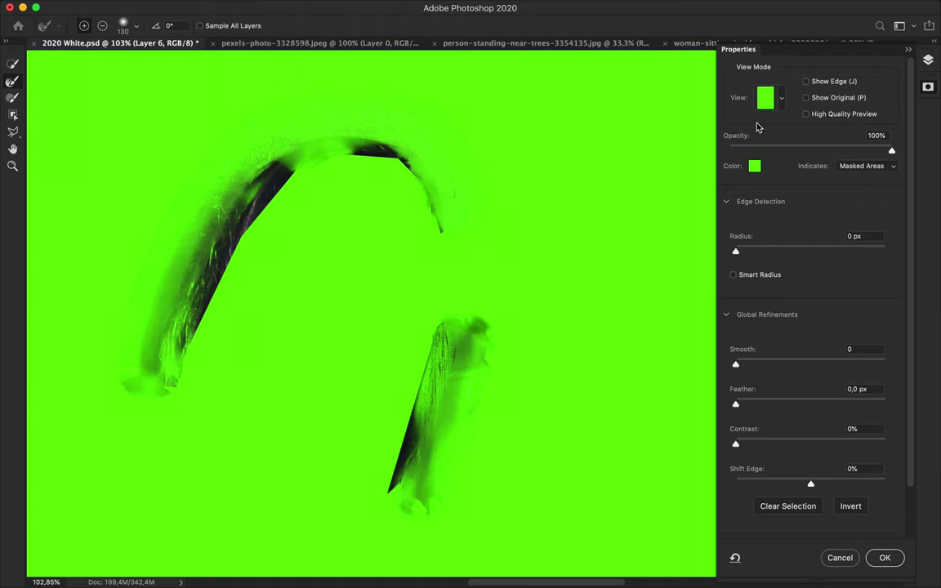
click(768, 97)
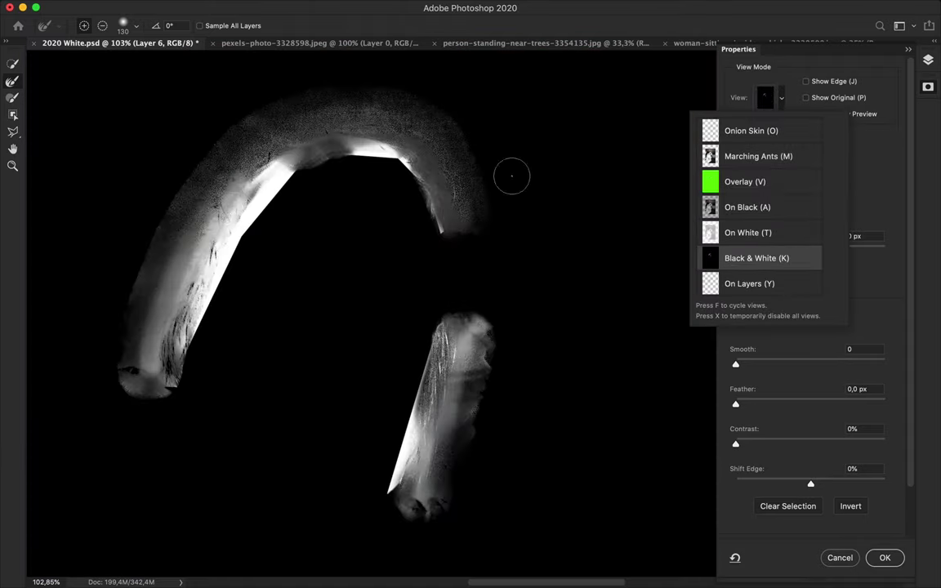
click(536, 183)
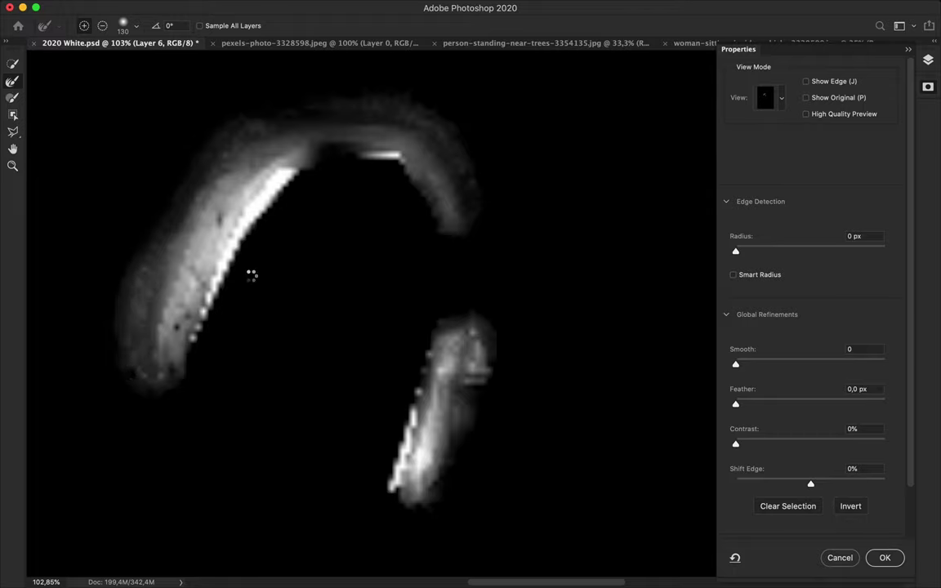
click(885, 558)
scroll(487, 242, down, 3)
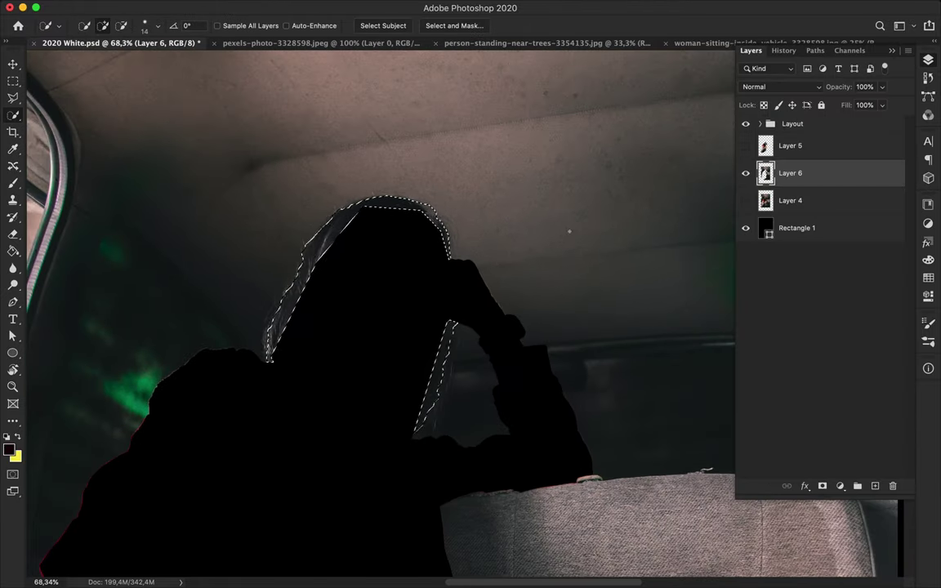
Step: Save the hair selection as a new channel named hair, then deselect
click(272, 6)
click(296, 301)
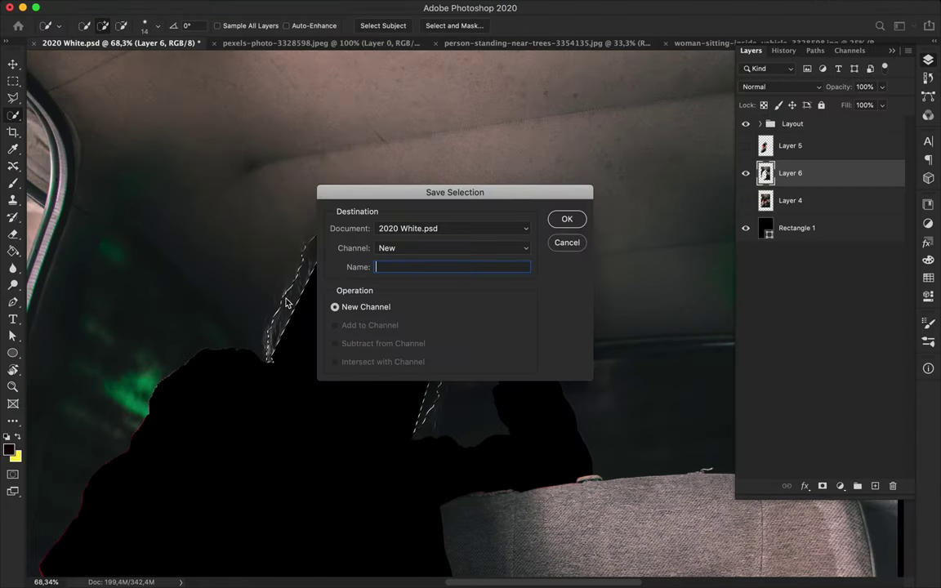
key(Return)
key(ctrl+d)
key(v)
scroll(361, 315, down, 3)
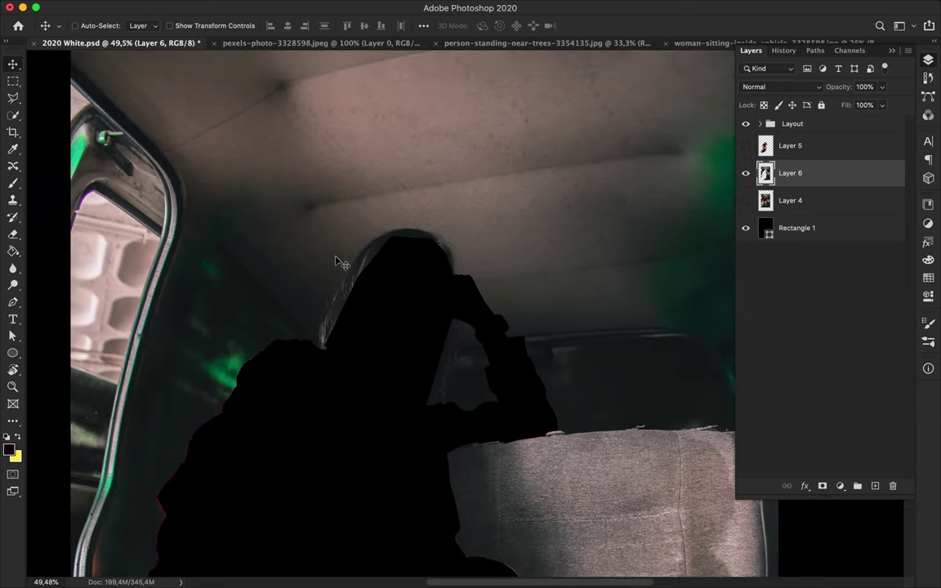
key(i)
Step: Toggle the Red, Green and Blue channels to compare their hair contrast
click(849, 50)
click(743, 145)
click(743, 121)
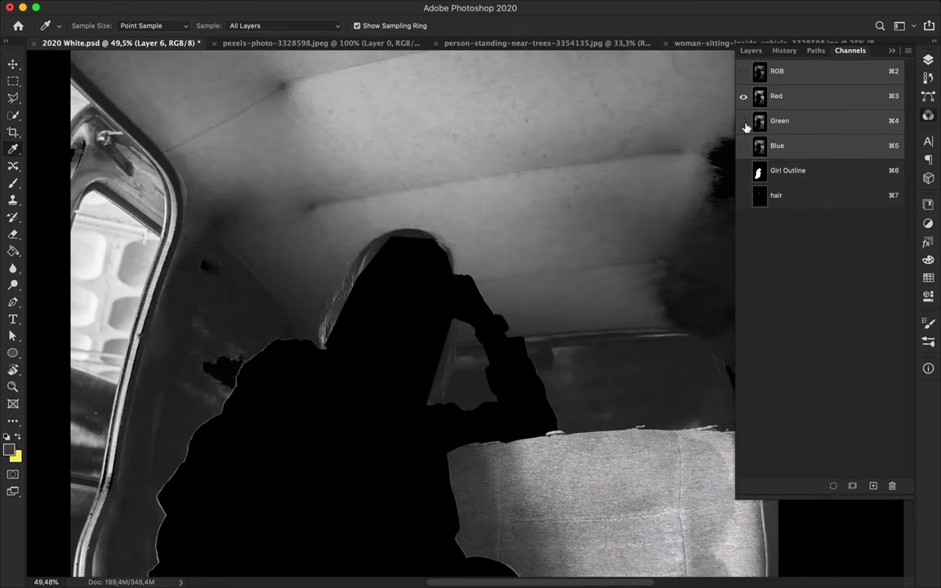
click(743, 146)
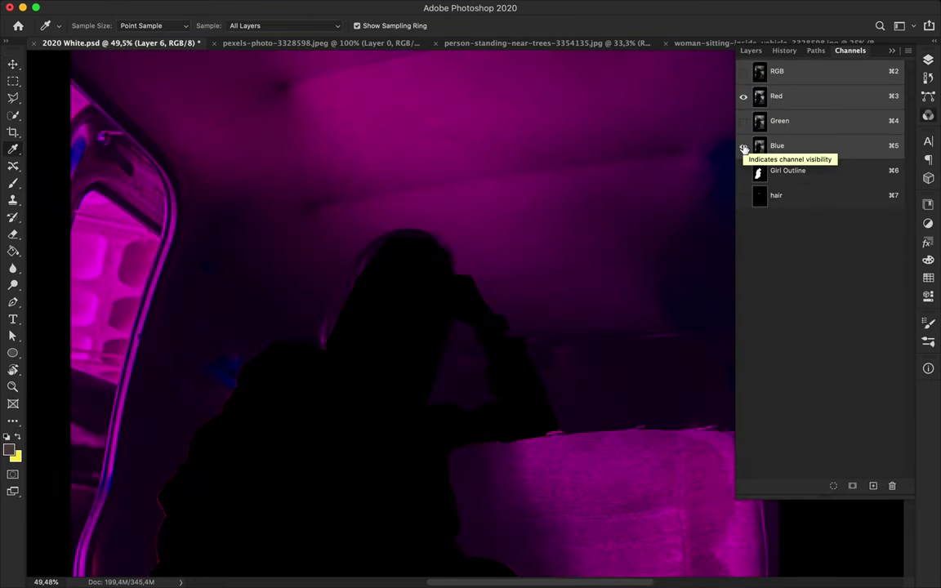
click(743, 146)
click(744, 96)
click(743, 121)
click(743, 146)
click(743, 95)
Step: Back in the Layers panel, duplicate Layer 6 as Layer 6 copy
scroll(473, 247, up, 3)
scroll(475, 245, up, 3)
scroll(475, 245, left, 5)
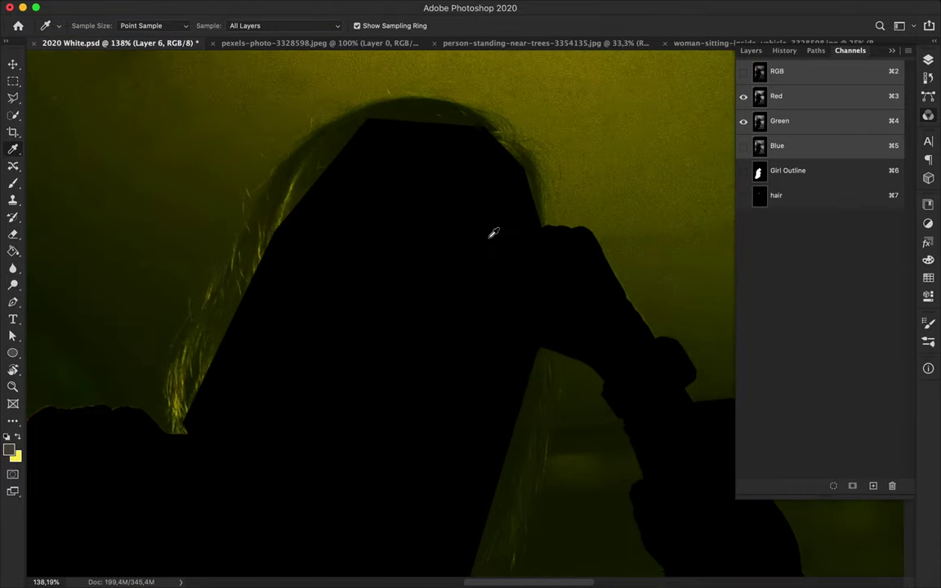
click(751, 50)
key(ctrl+j)
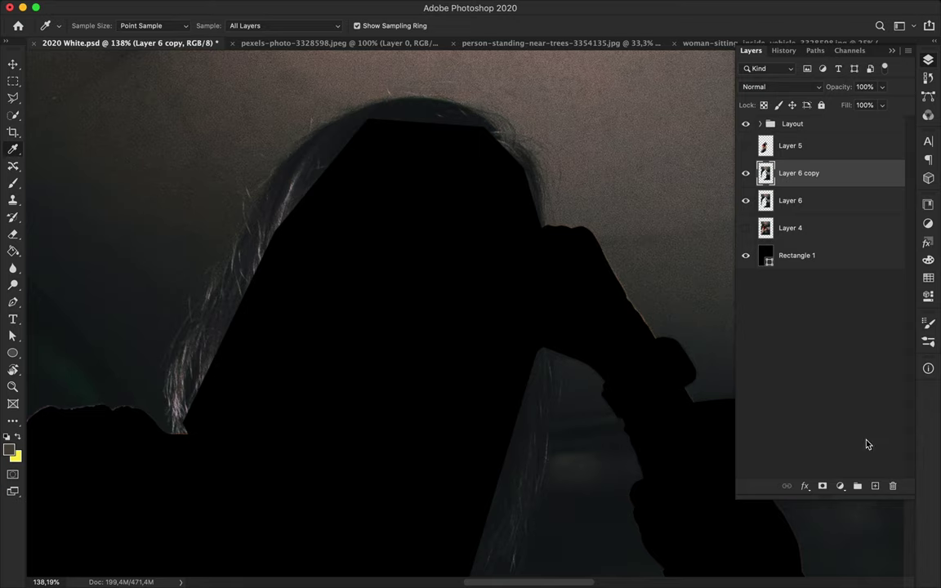
Step: Add a Levels 1 adjustment with input levels 13, 1.00 and 70 to brighten the background
click(839, 485)
click(857, 496)
mouse_move(896, 331)
mouse_down()
mouse_move(791, 331)
mouse_move(815, 330)
mouse_move(804, 332)
mouse_up()
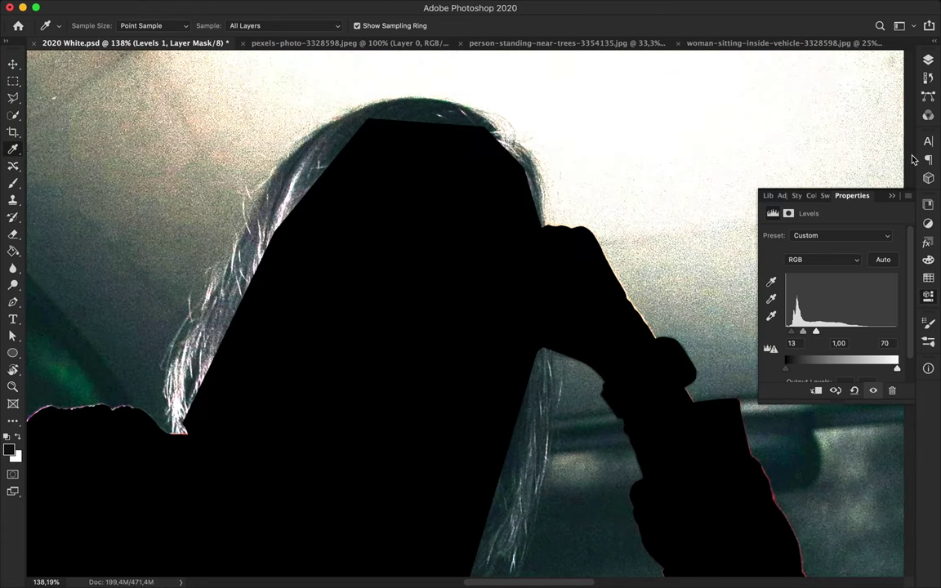
click(909, 198)
click(827, 184)
click(270, 7)
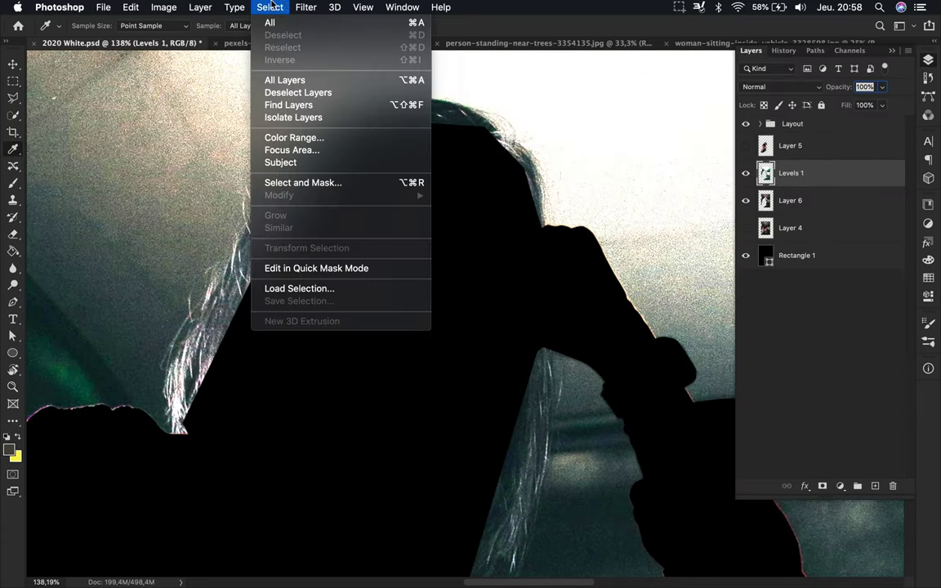
Step: Load the saved hair channel as the active selection
click(291, 287)
click(502, 255)
click(498, 274)
click(565, 218)
Step: In Select and Mask, refine the head and lower-left hair edges with a 41 px brush
key(ctrl+alt+r)
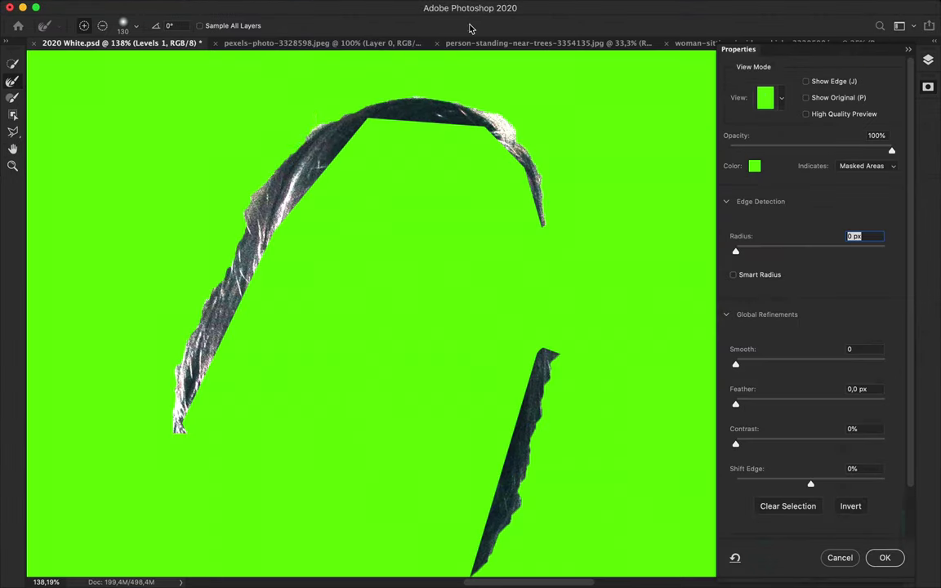
drag(290, 115, 214, 210)
right_click(225, 168)
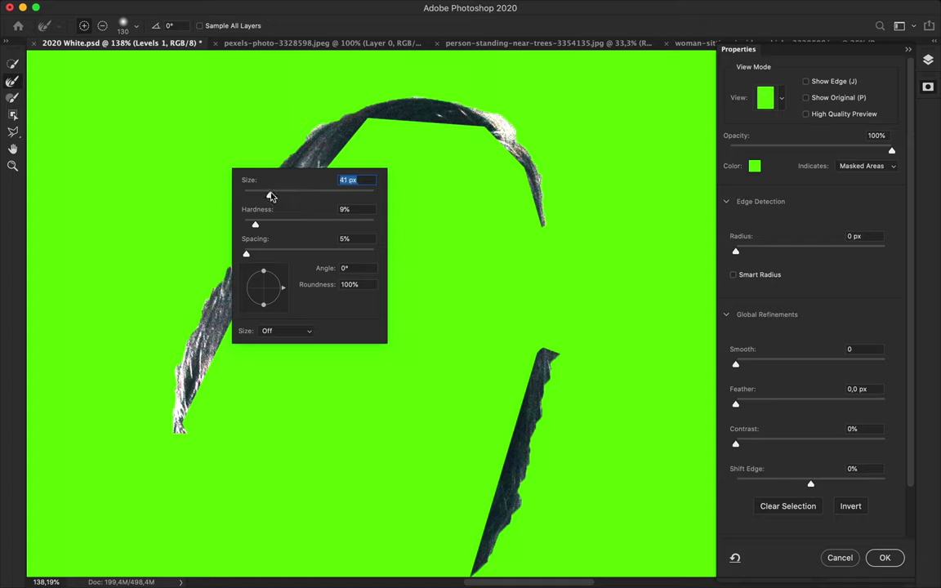
drag(266, 193, 245, 193)
key(Return)
drag(161, 400, 161, 323)
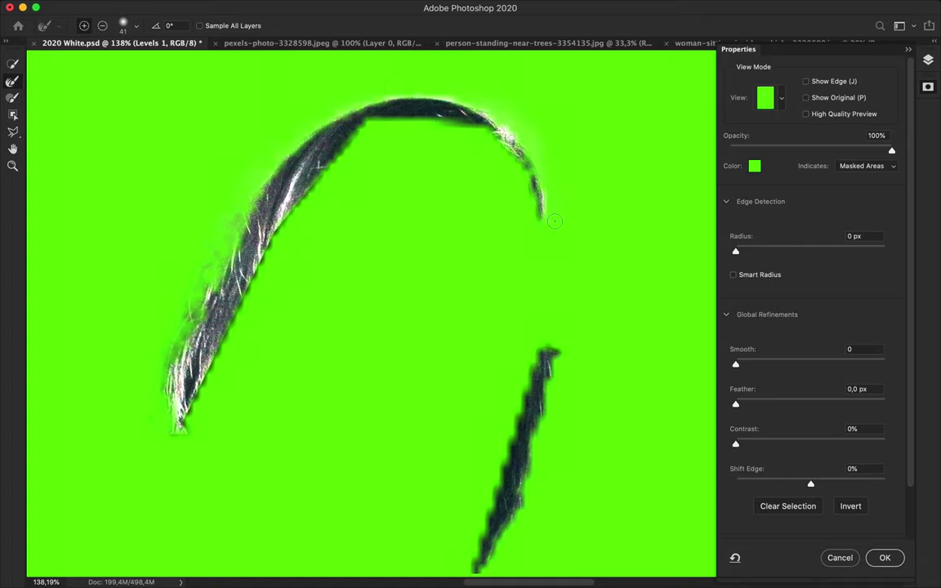
Step: Refine the lower hair strand's edge, check the preview modes, and accept the selection
scroll(546, 148, down, 5)
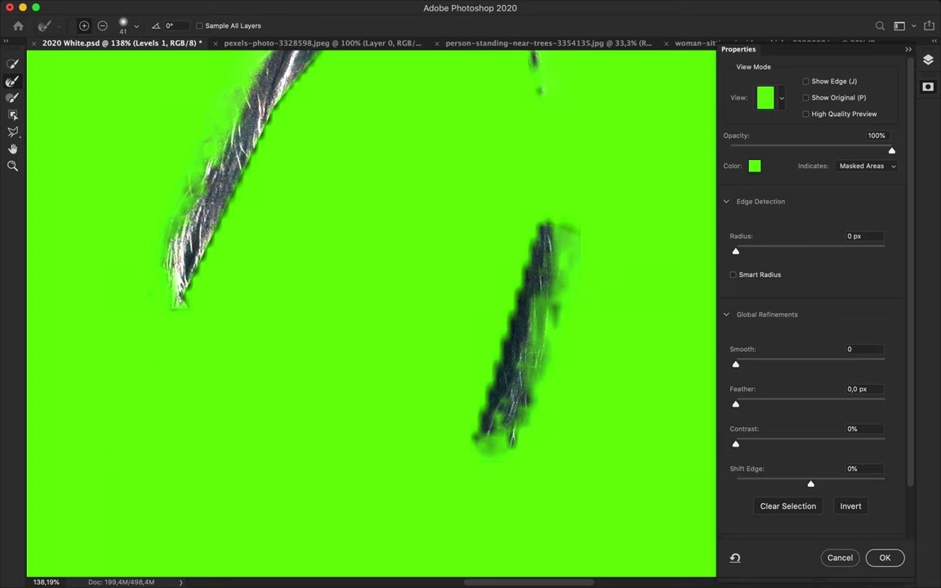
click(498, 307)
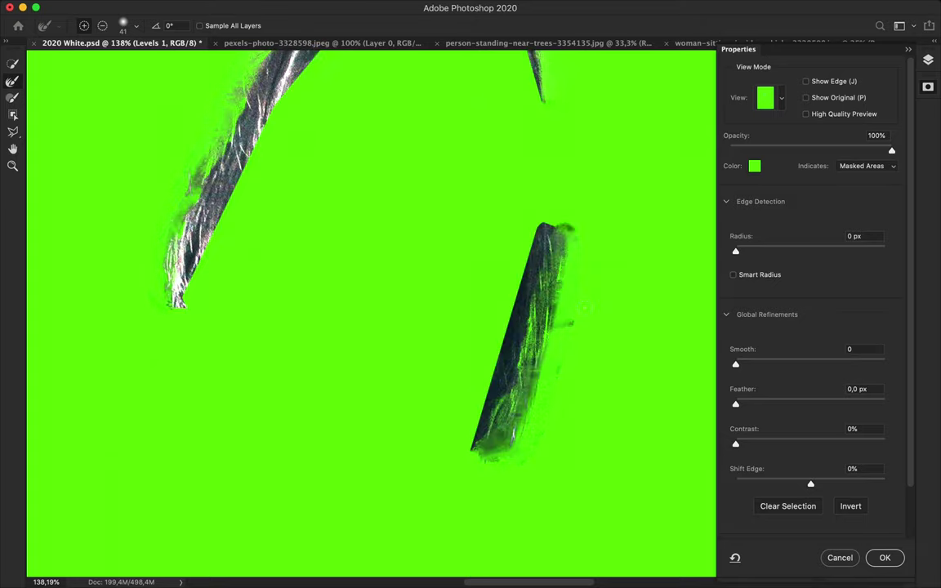
click(772, 97)
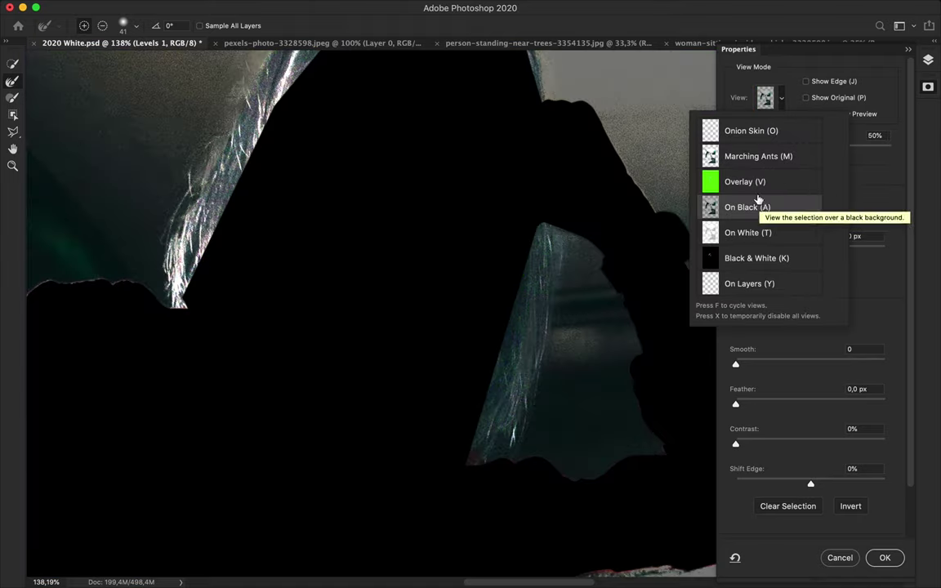
key(Escape)
scroll(371, 315, up, 3)
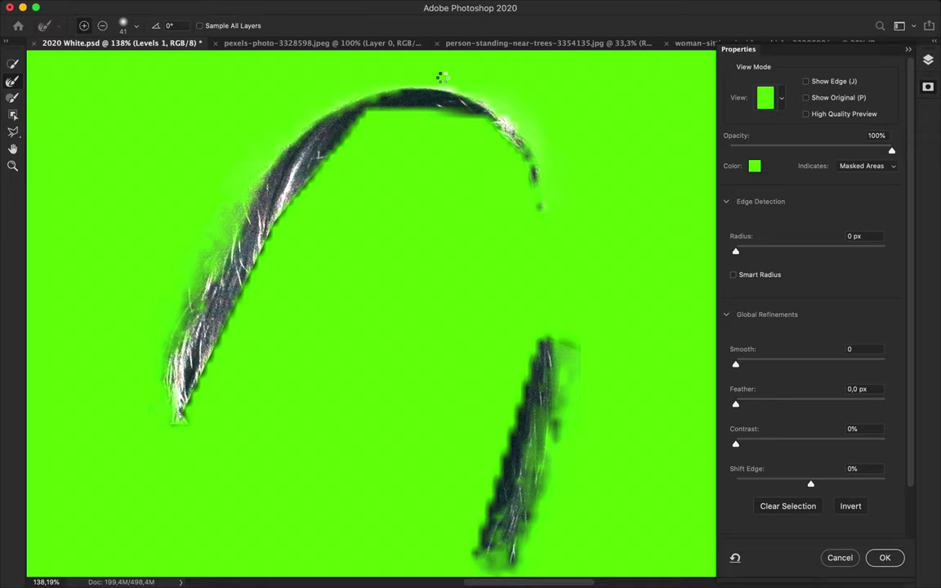
click(772, 97)
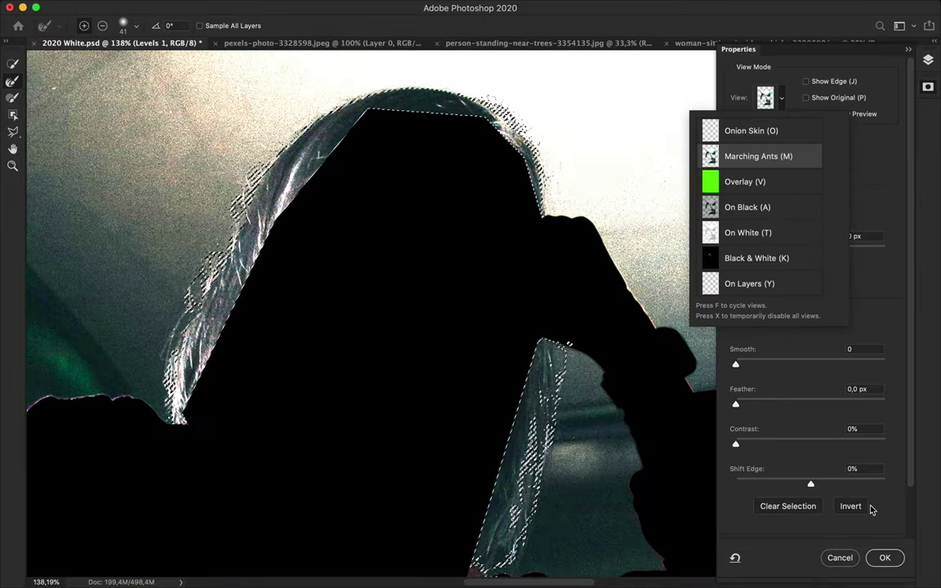
click(885, 557)
click(817, 178)
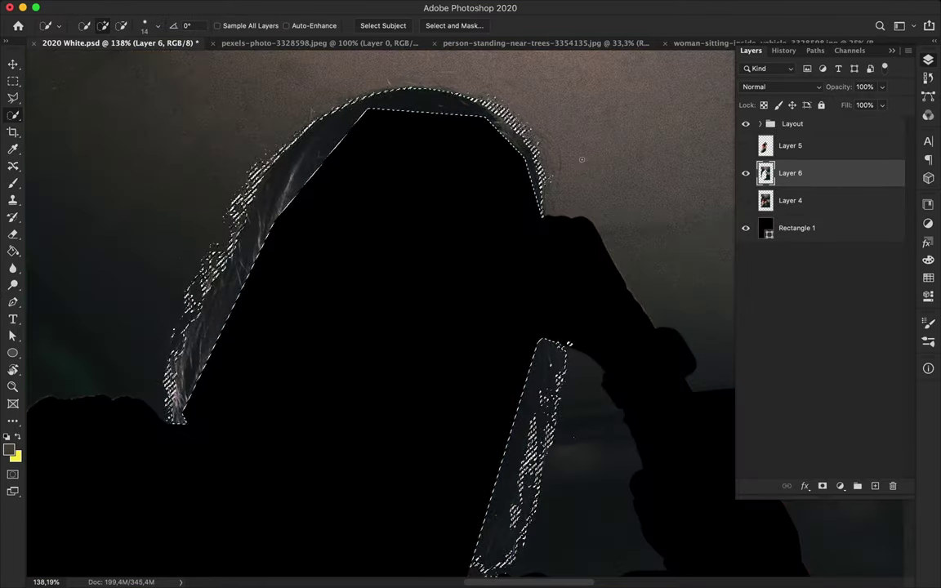
Step: Copy the selected hair to new Layer 7, raise it, and reposition it together with Layer 5
key(super+j)
key(v)
drag(788, 172, 784, 148)
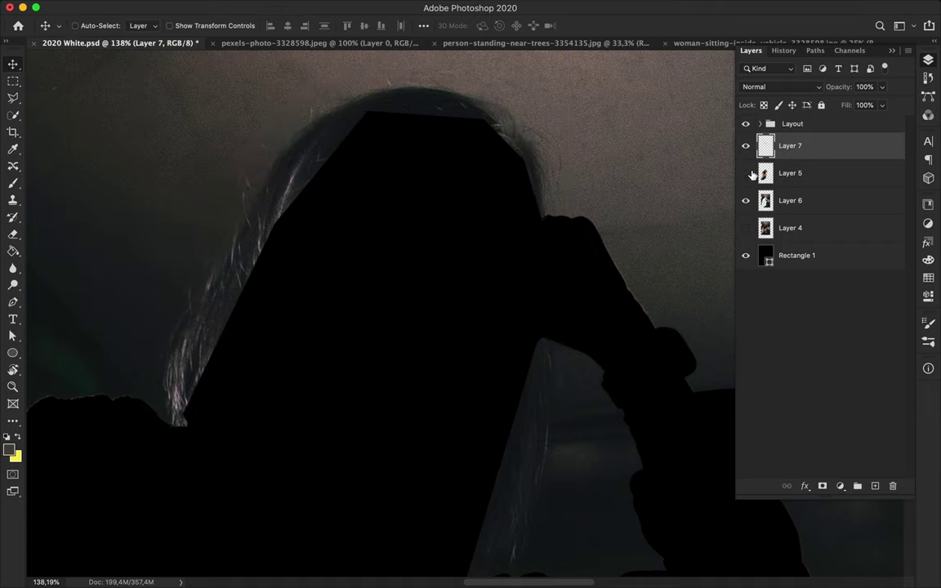
click(816, 175)
shift+click(813, 147)
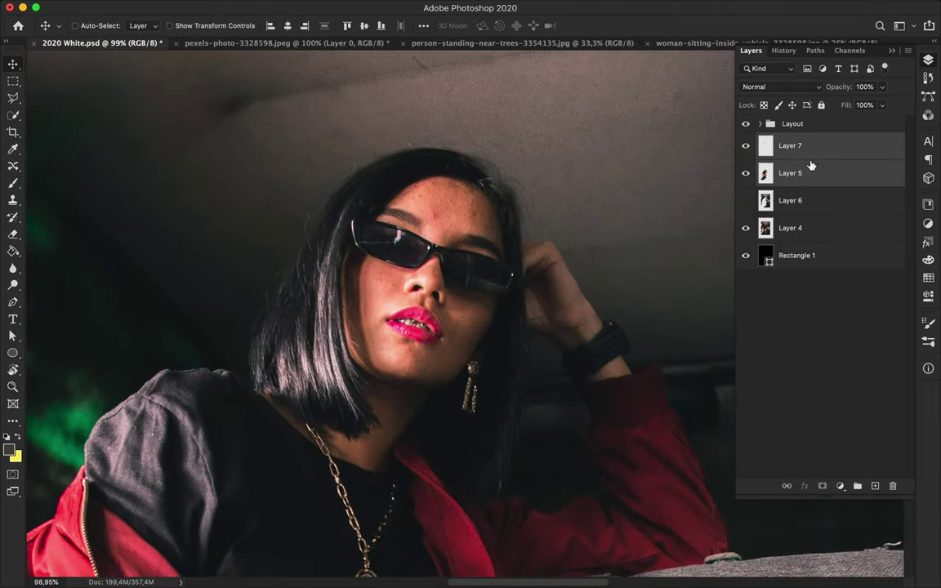
drag(446, 262, 471, 196)
scroll(471, 191, down, 3)
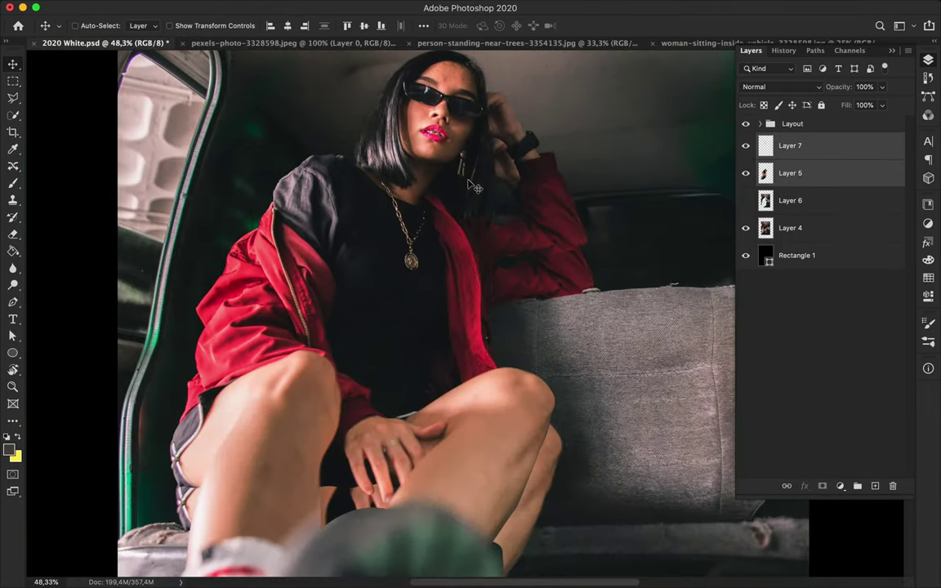
scroll(471, 190, down, 2)
Step: Erase the woman's photo edges on Layer 5 with a 19 px soft round eraser
key(e)
click(789, 174)
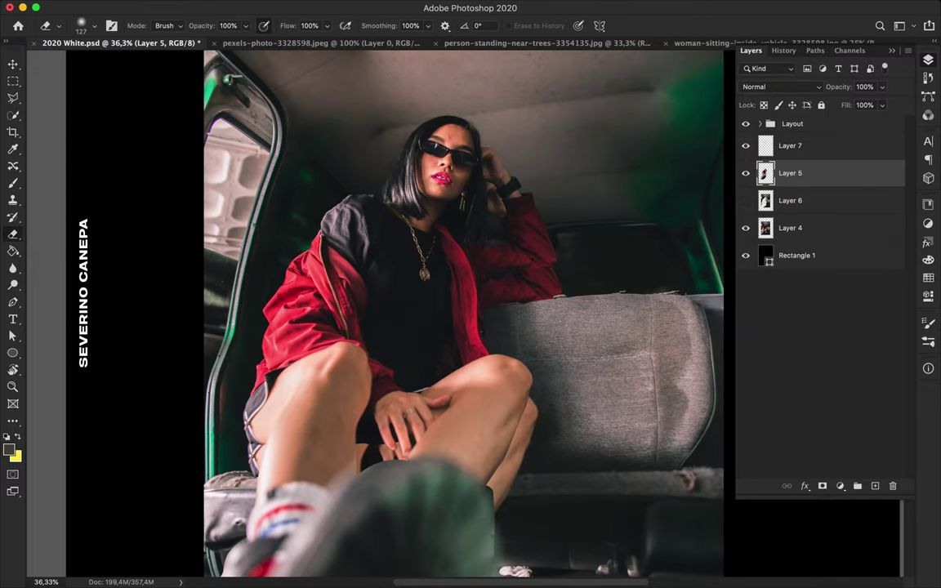
scroll(476, 454, up, 2)
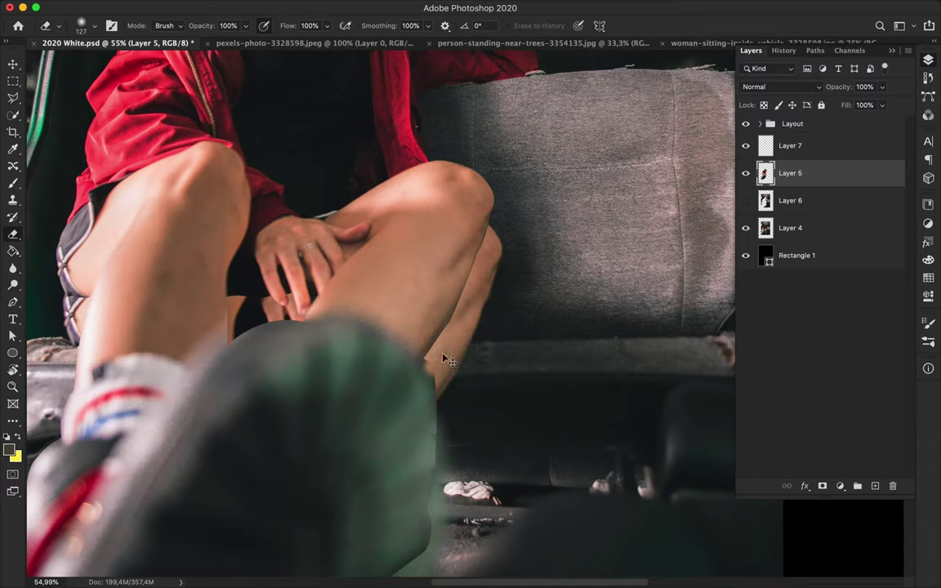
scroll(396, 507, down, 3)
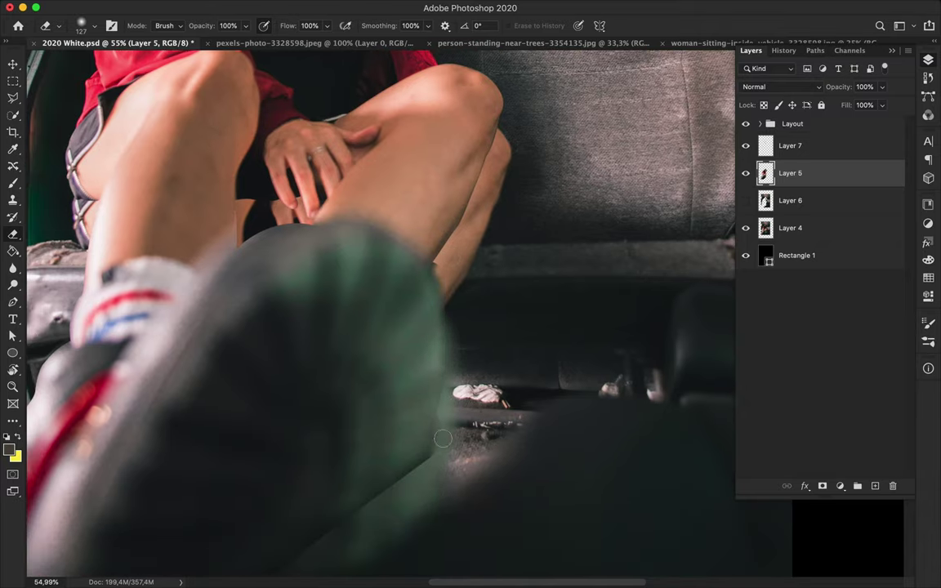
scroll(448, 411, up, 3)
alt+click(464, 342)
key(Return)
right_click(442, 203)
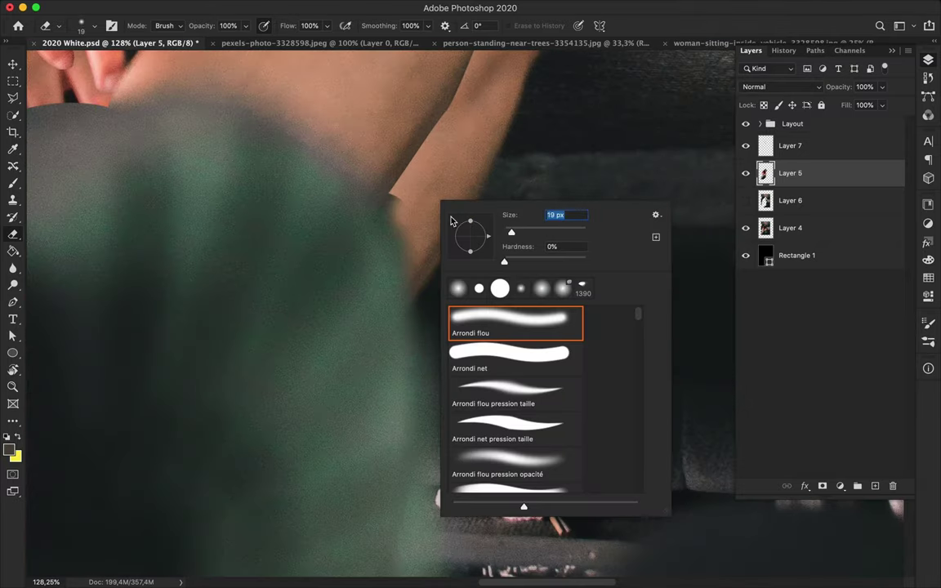
key(Return)
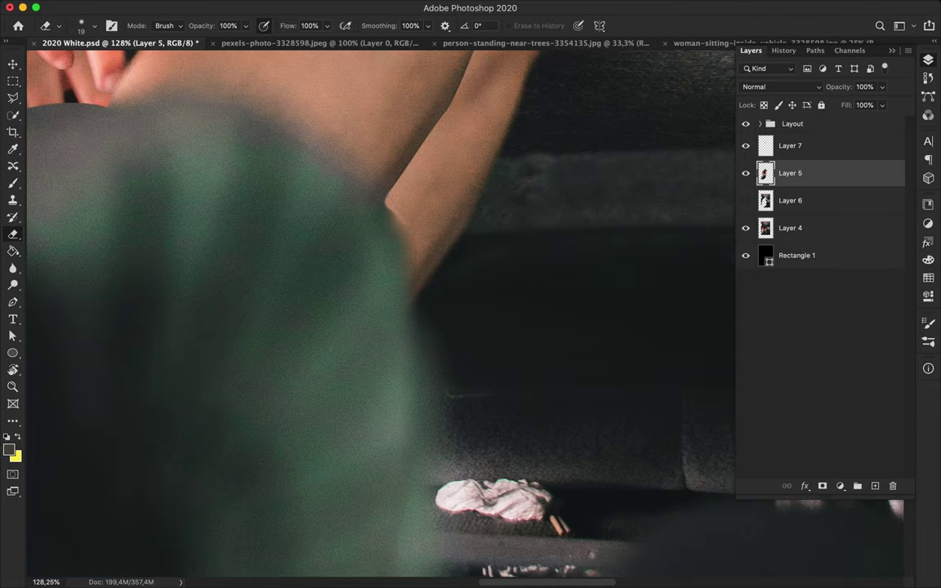
Step: Start scaling Layer 5 up to about 105.64% with Free Transform
scroll(490, 409, down, 3)
scroll(490, 408, down, 3)
key(ctrl+t)
drag(493, 435, 507, 450)
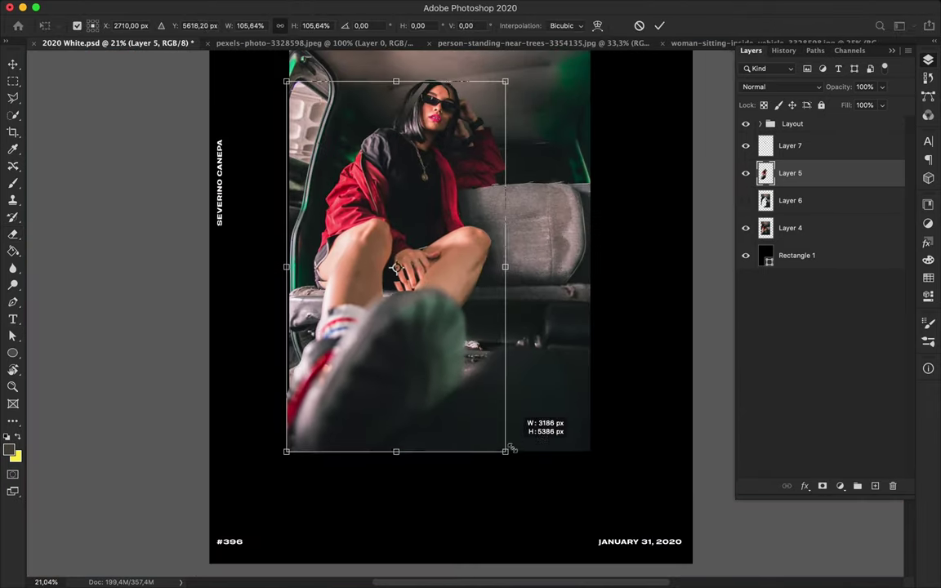
Step: Apply the Layer 5 resize, then scale Layers 5 and 7 together to 114.11% and shift them left and down
key(Return)
shift+click(790, 145)
key(ctrl+t)
drag(499, 259, 523, 266)
mouse_move(430, 295)
mouse_down()
mouse_move(389, 340)
mouse_move(386, 330)
mouse_up()
key(Return)
scroll(454, 318, down, 2)
scroll(456, 313, up, 1)
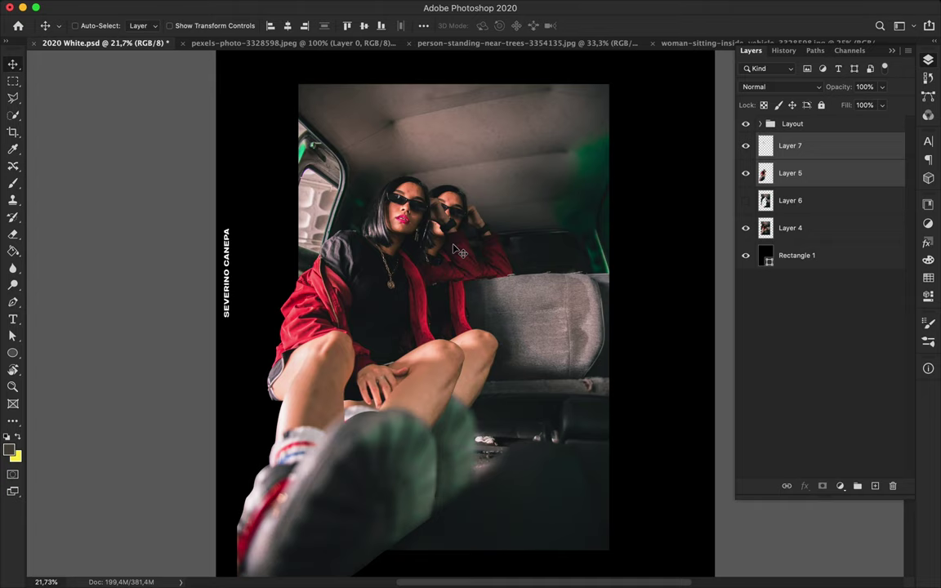
scroll(457, 251, up, 1)
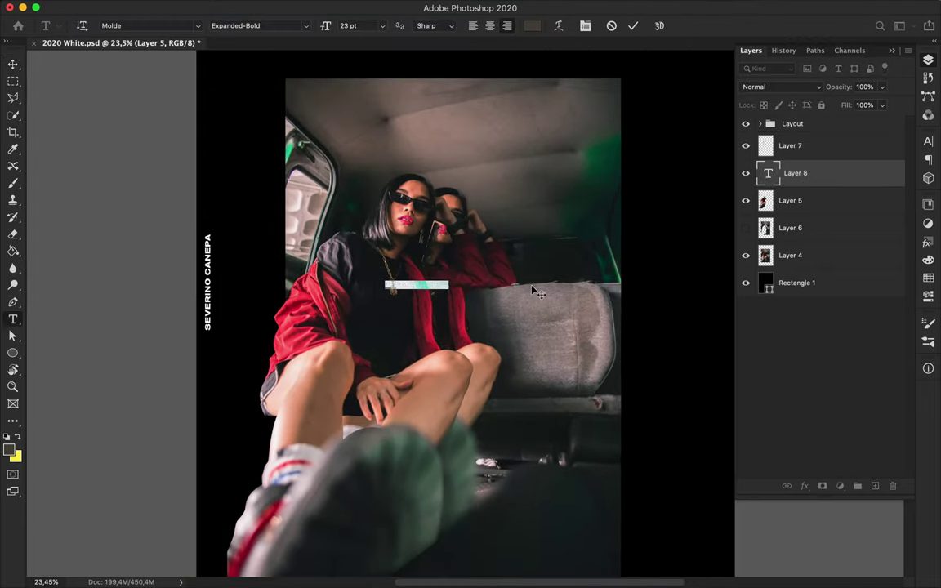
Step: Enter the PHOTOGRAPH #199 title text and scale it up to 45.56 pt
text(SEVERINO CANEPA)
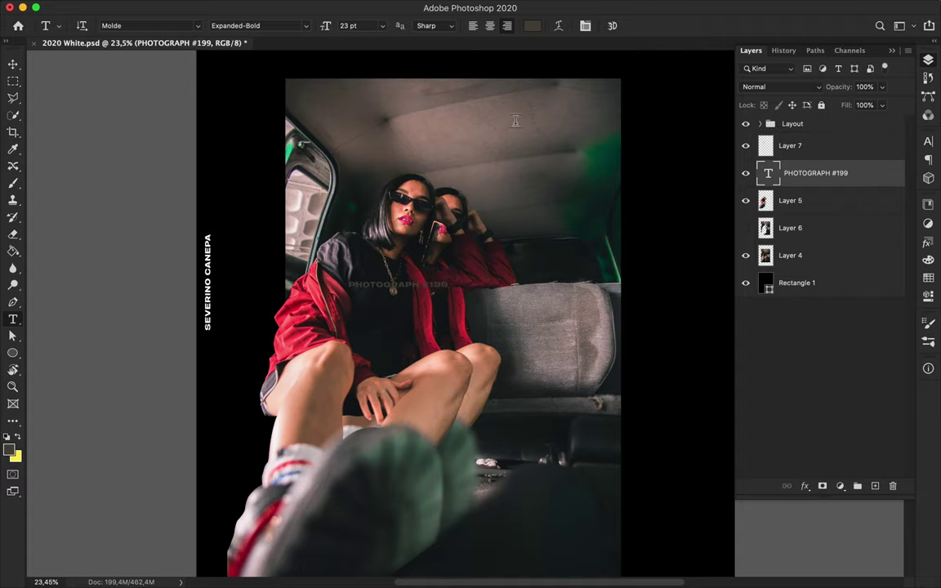
key(ctrl+t)
key(Return)
Step: Try a red colour on the title and sample colours from the photo
click(532, 25)
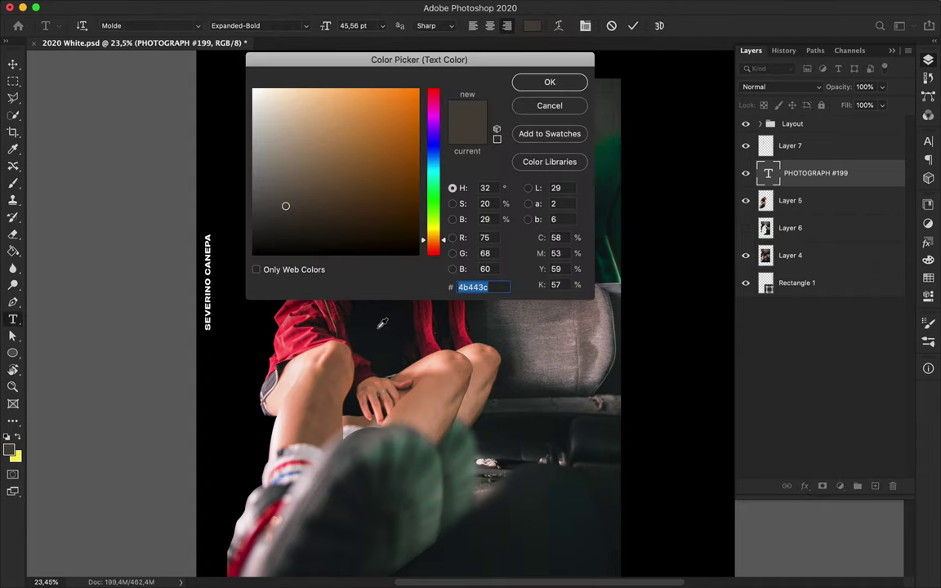
click(303, 339)
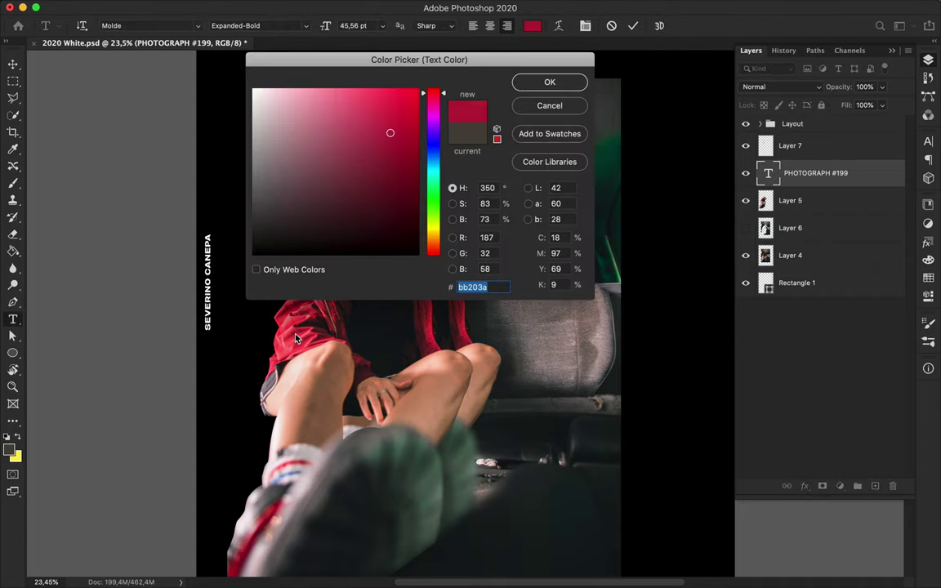
click(549, 81)
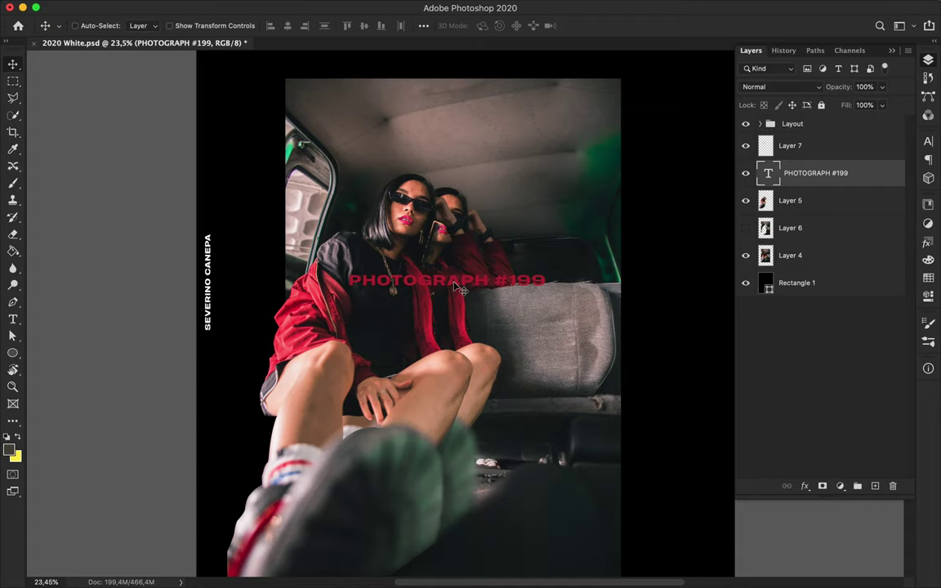
key(i)
click(564, 155)
click(268, 179)
Step: Select all the title text, set its colour to white, and commit it
key(t)
triple_click(488, 247)
click(532, 25)
drag(508, 63, 651, 64)
click(413, 92)
click(704, 78)
key(ctrl+Return)
scroll(458, 245, up, 5)
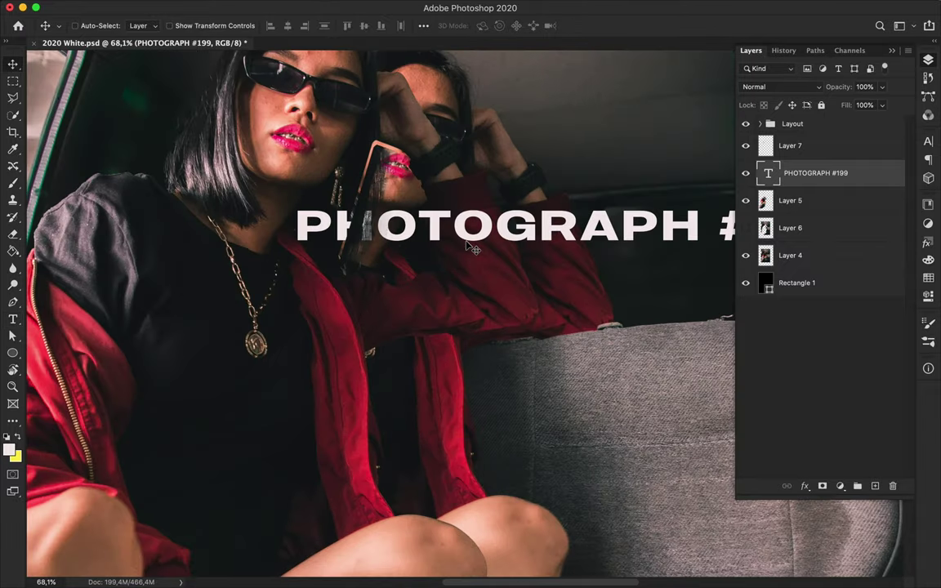
Step: Nudge Layer 7 down into place over the woman's photo
drag(367, 207, 370, 230)
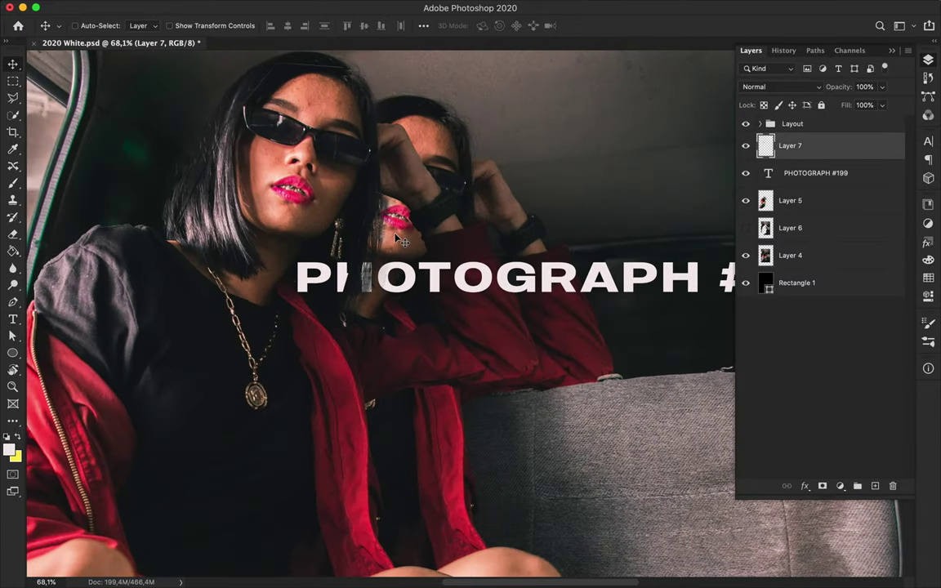
drag(397, 239, 393, 233)
key(ctrl+t)
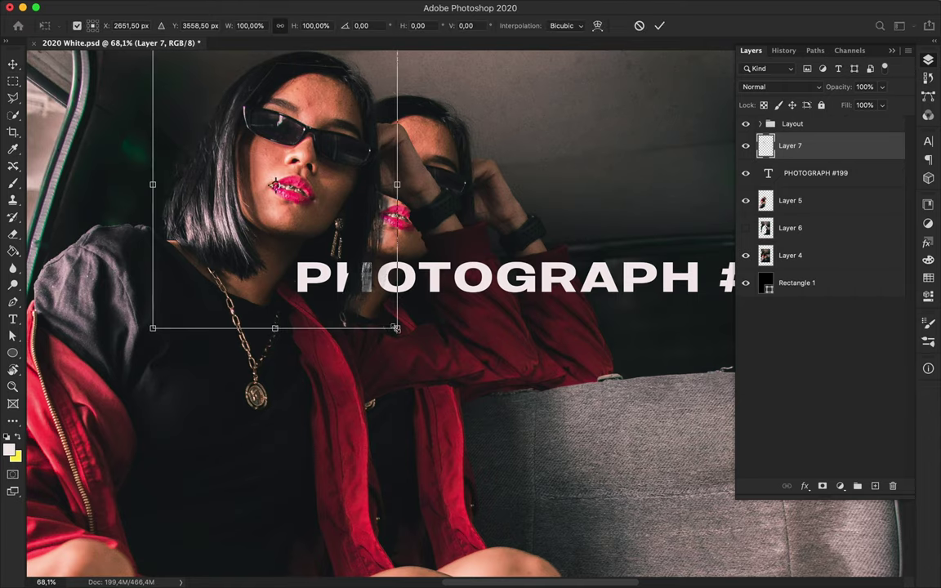
key(Return)
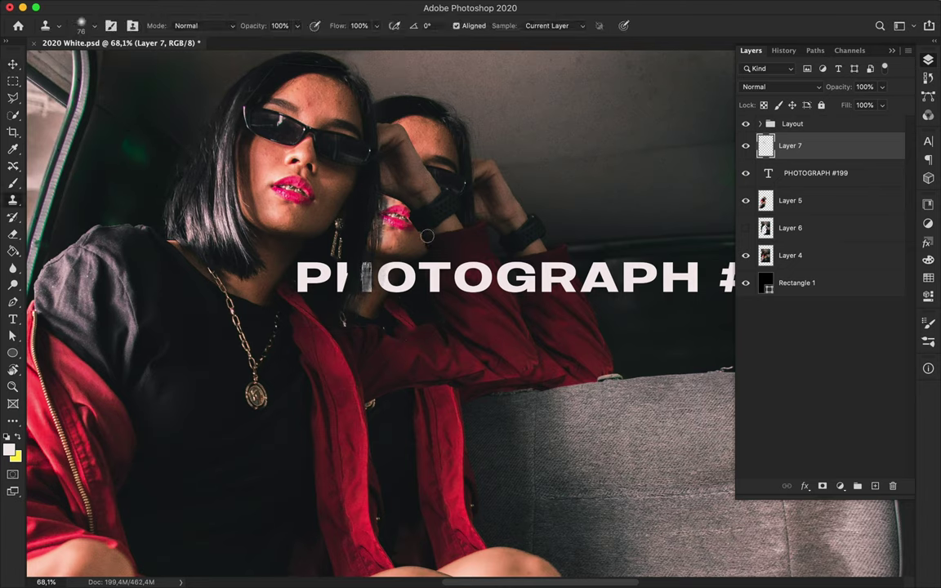
Step: Move the PHOTOGRAPH #199 layer below Layer 5 and drag the title up above the heads
key(v)
click(815, 173)
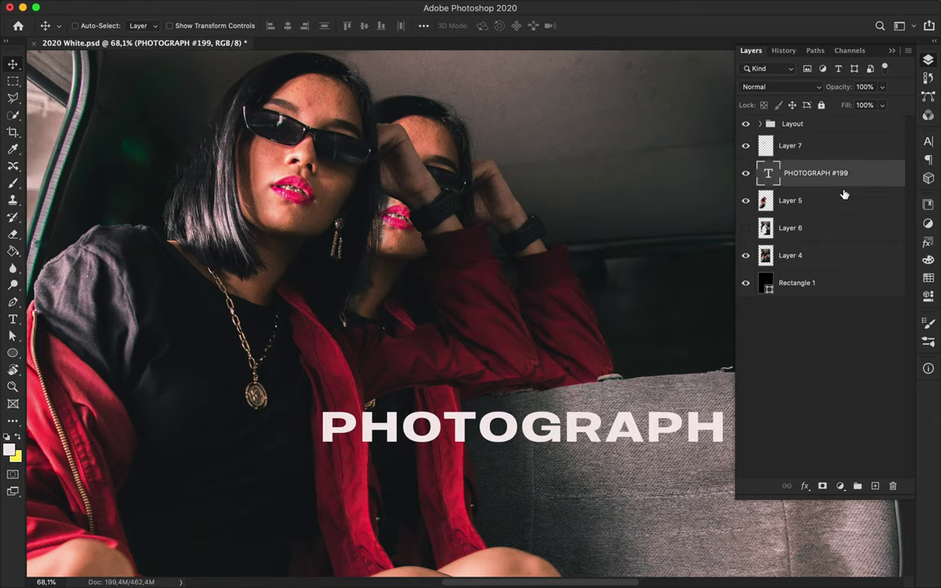
drag(817, 173, 817, 204)
scroll(527, 417, down, 5)
drag(531, 368, 471, 214)
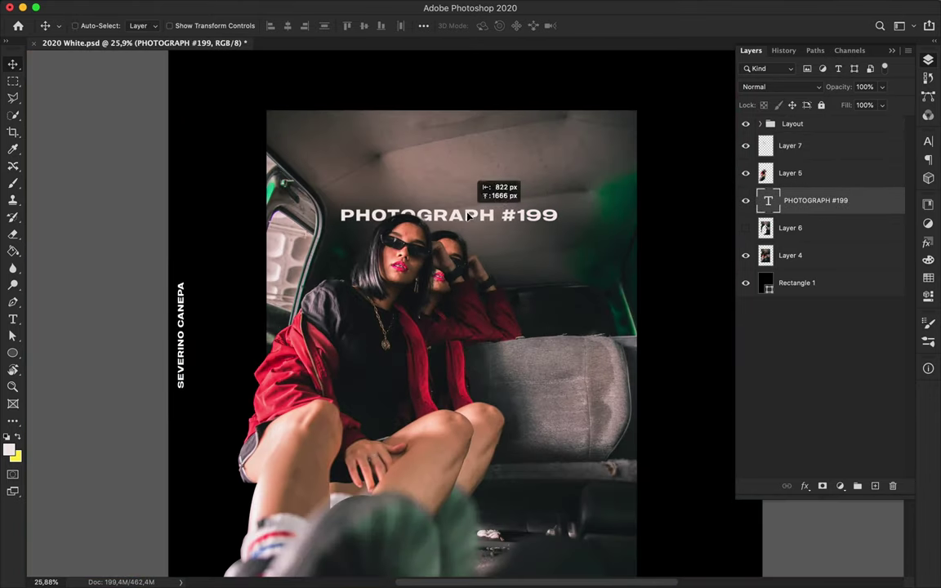
click(927, 141)
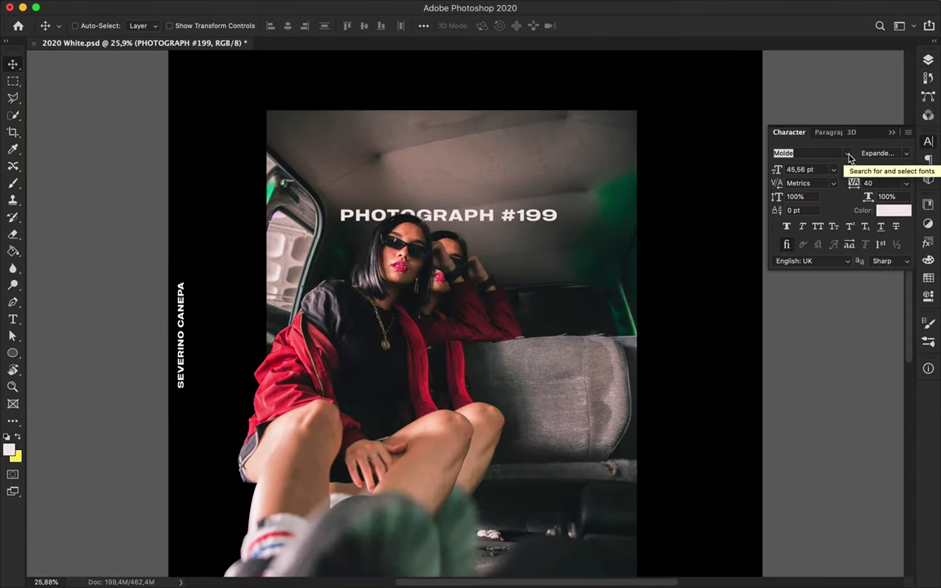
Step: Try the Amulhed font on the PHOTOGRAPH #199 title
click(846, 153)
scroll(808, 441, down, 3)
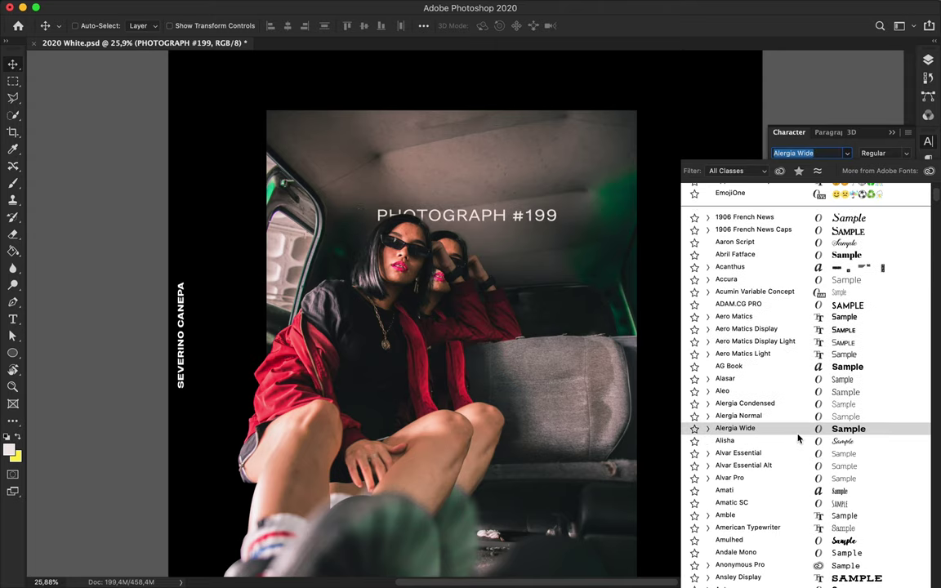
click(792, 547)
key(t)
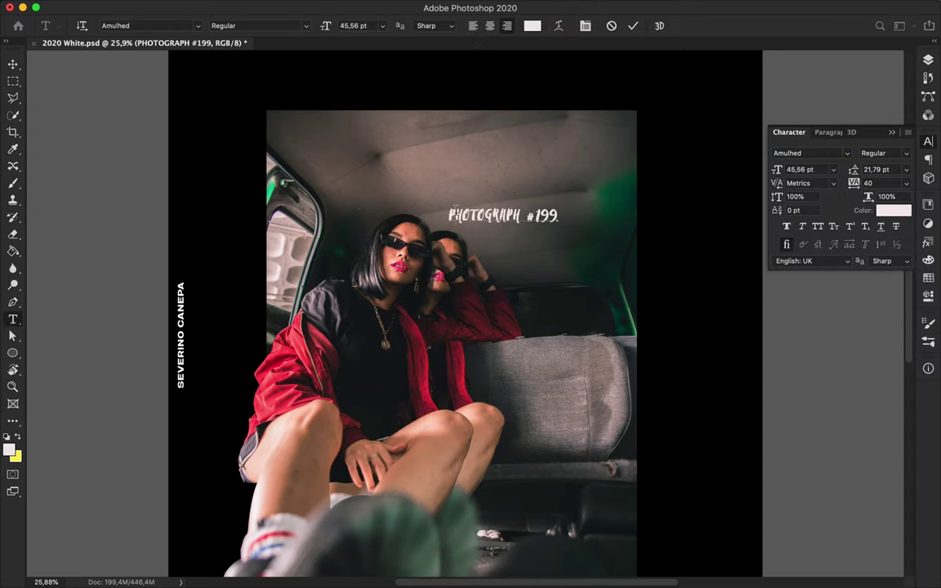
click(526, 215)
text(Phot)
key(ctrl+Return)
key(v)
key(ctrl+t)
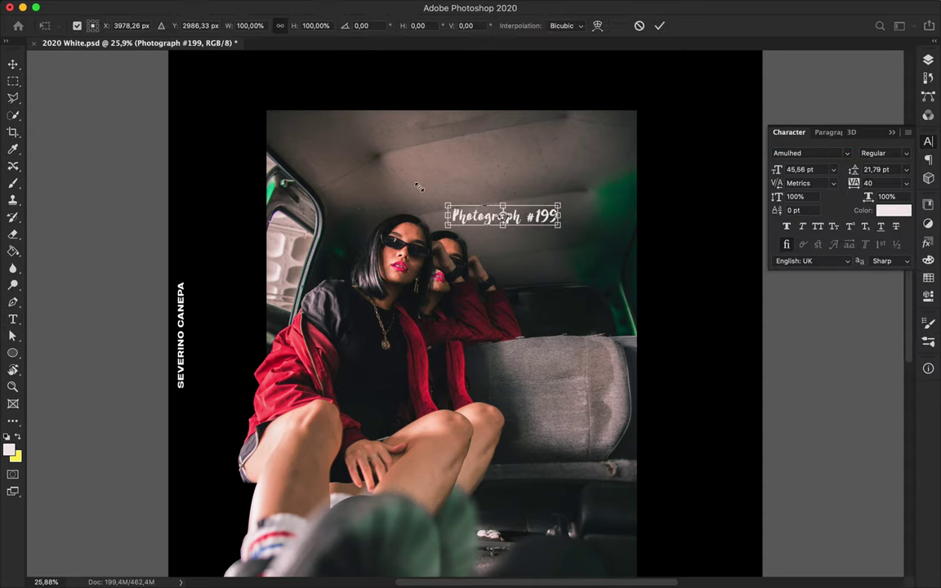
key(Return)
Step: Switch the title font to Core Magic Wand2, shift it right, and set tracking to -40
click(847, 153)
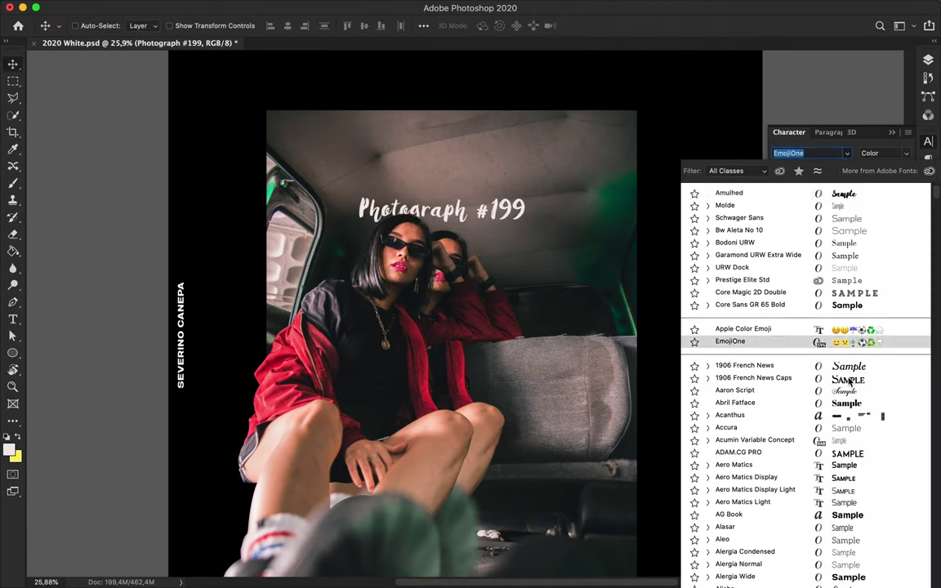
scroll(844, 384, down, 1)
scroll(843, 384, down, 5)
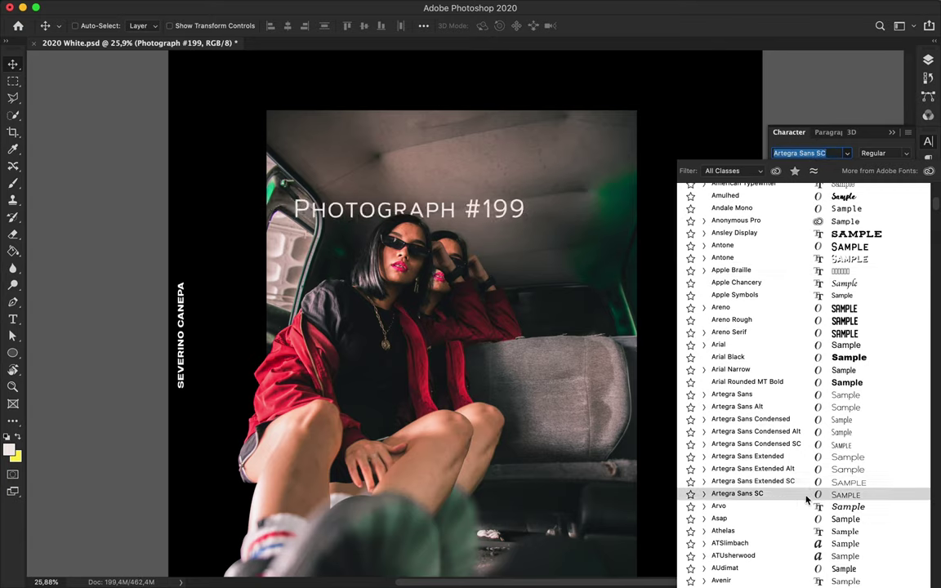
scroll(806, 465, down, 3)
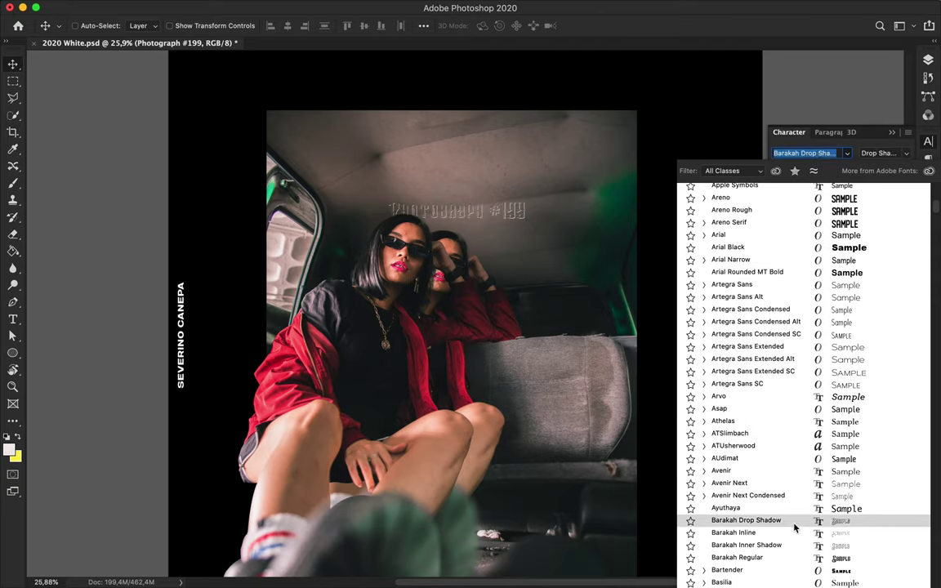
scroll(792, 490, down, 1)
scroll(788, 486, down, 2)
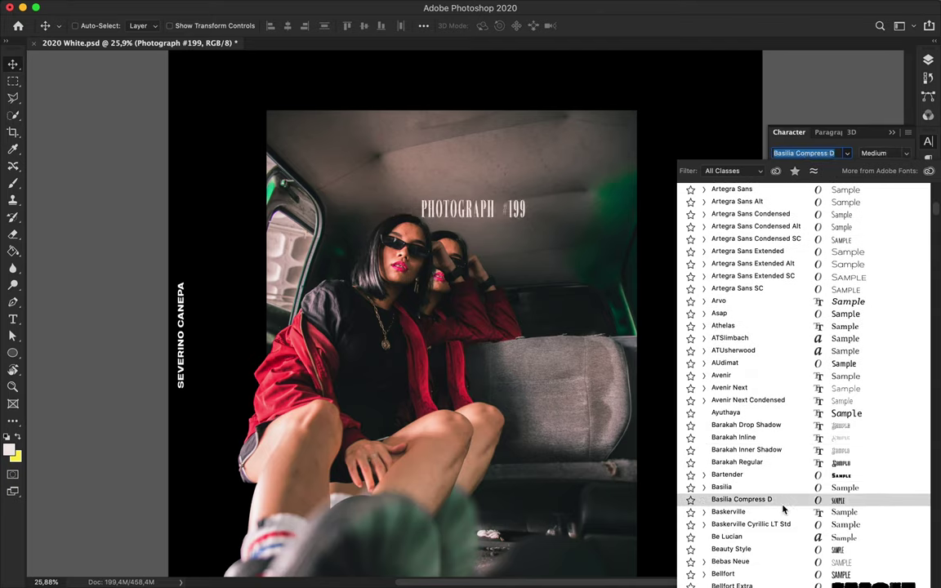
scroll(781, 506, down, 3)
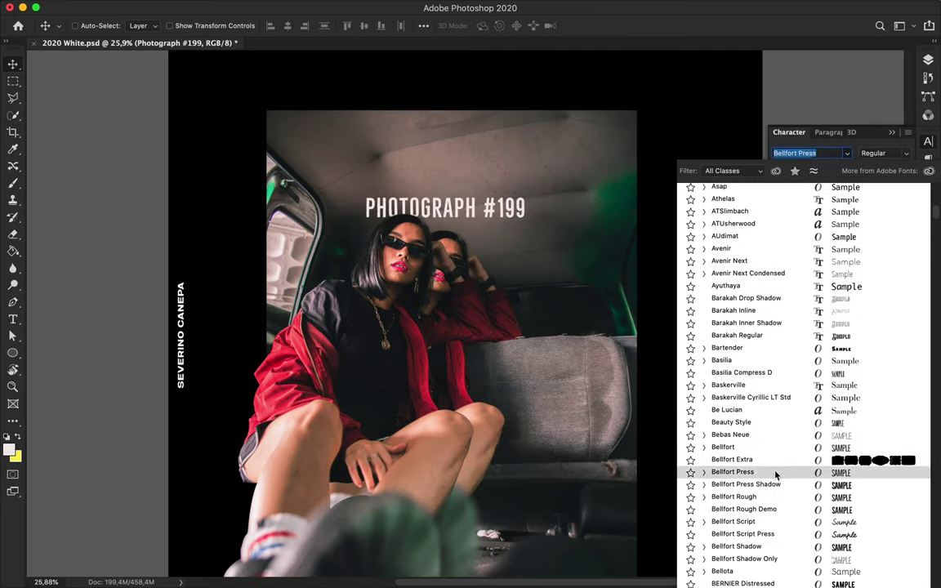
scroll(776, 474, down, 3)
scroll(774, 392, down, 3)
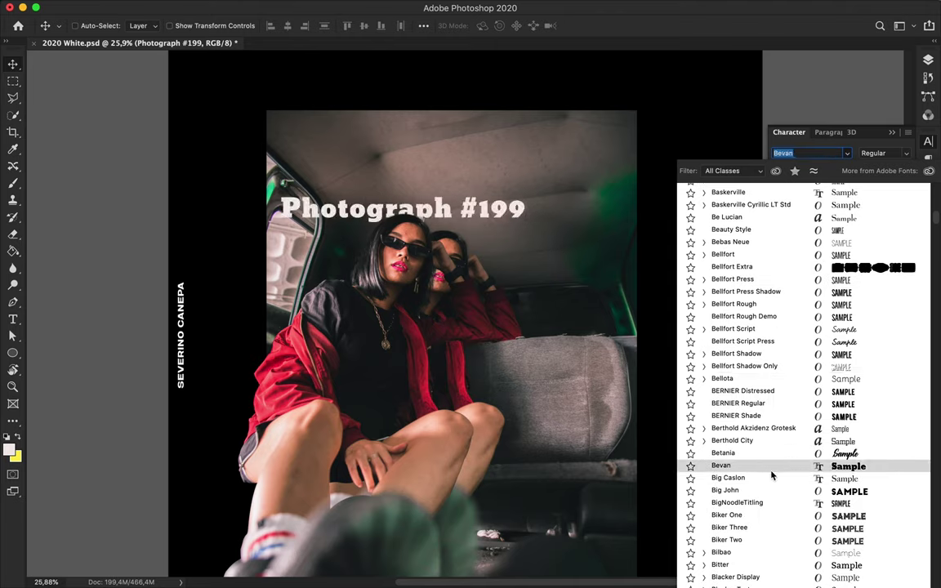
scroll(776, 458, down, 5)
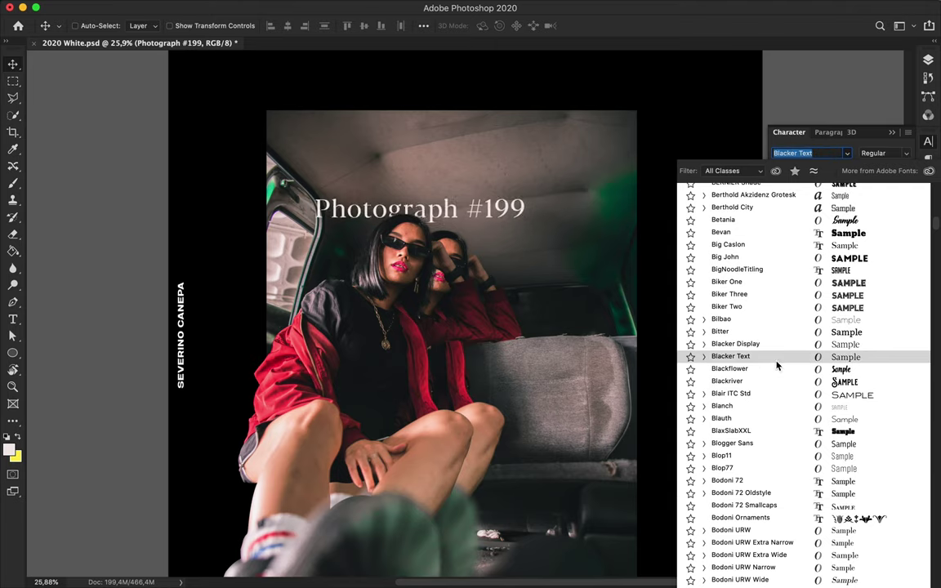
scroll(775, 441, down, 2)
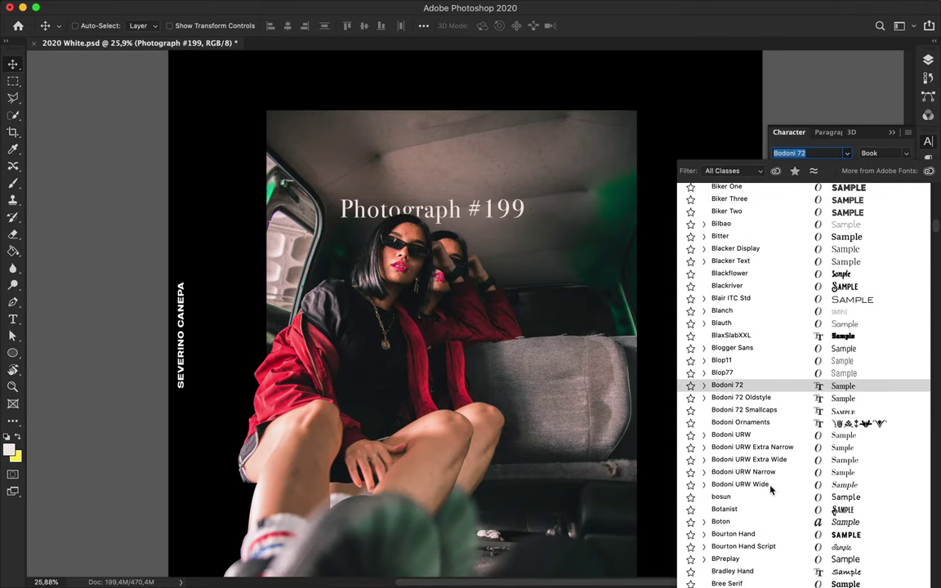
scroll(770, 531, down, 4)
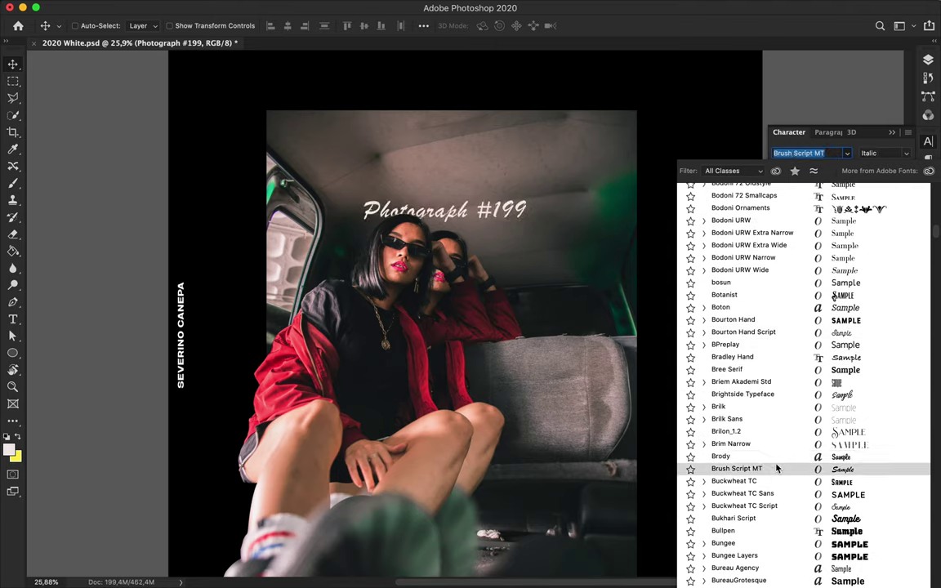
scroll(776, 556, down, 6)
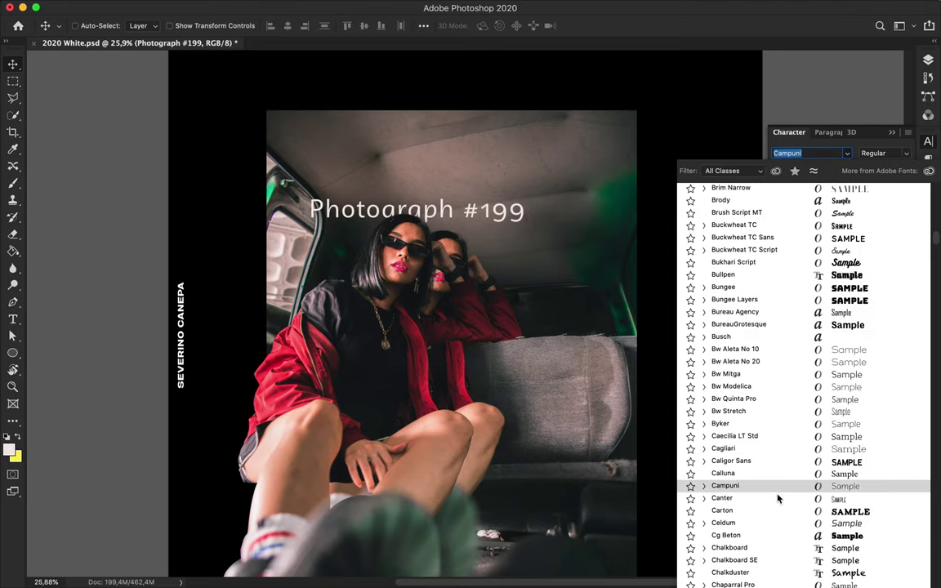
scroll(777, 545, down, 4)
scroll(777, 473, down, 2)
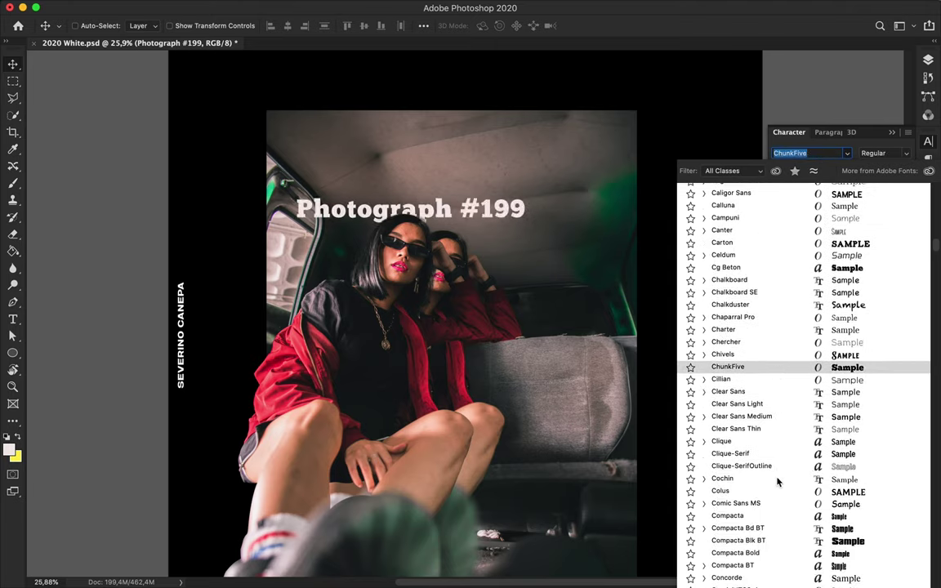
scroll(777, 478, down, 3)
scroll(771, 427, down, 5)
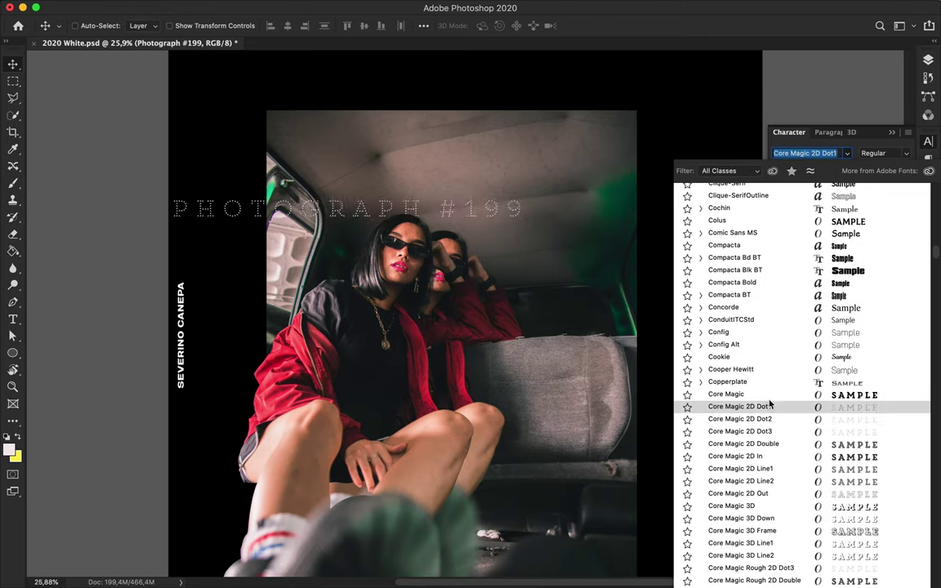
scroll(770, 509, down, 9)
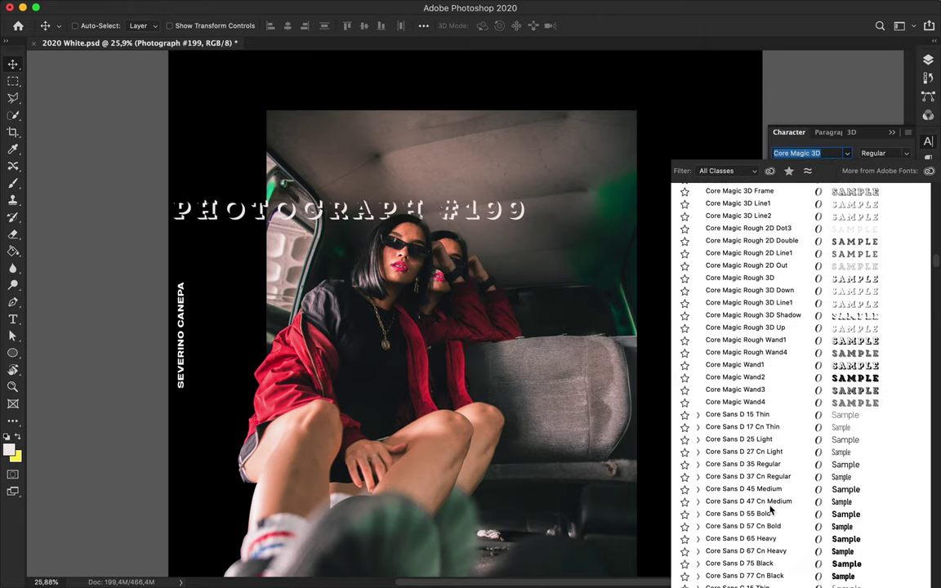
click(767, 378)
drag(462, 183, 543, 185)
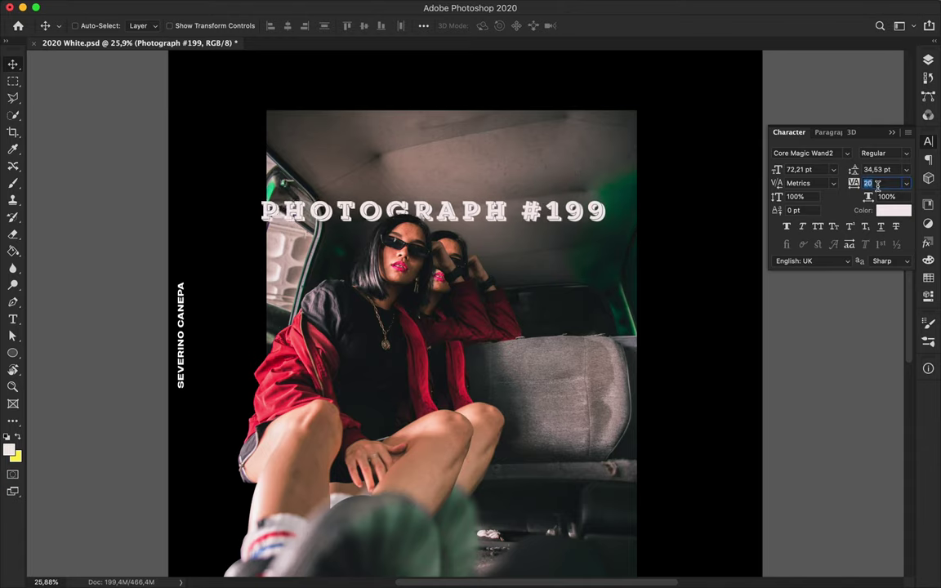
text(-20-40)
key(Return)
Step: Cut PHOTO into its own type layer, enlarge it, and move it down over the car seat
double_click(398, 203)
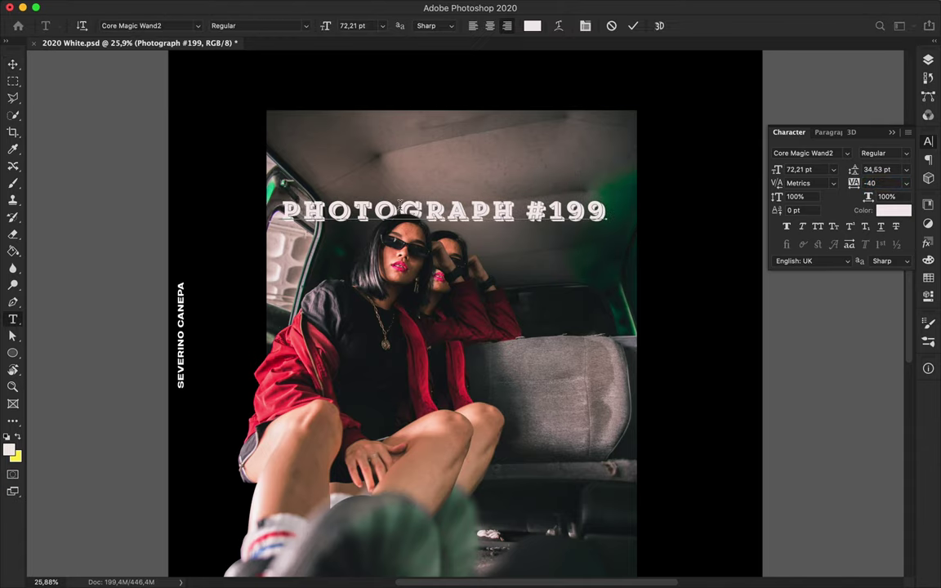
key(ctrl+x)
key(ctrl+Return)
drag(441, 210, 393, 147)
key(ctrl+v)
key(ctrl+Return)
key(ctrl+t)
drag(390, 208, 364, 214)
key(Return)
mouse_move(596, 155)
mouse_down()
mouse_move(596, 326)
mouse_move(597, 208)
mouse_move(546, 291)
mouse_up()
Step: Enlarge GRAPH to about 132 pt over the seat and place PHOTO just above it
double_click(546, 210)
key(ctrl+Return)
key(ctrl+t)
drag(462, 303, 564, 331)
key(Return)
mouse_move(531, 294)
mouse_down()
mouse_move(367, 270)
mouse_move(698, 340)
mouse_up()
drag(618, 335, 612, 392)
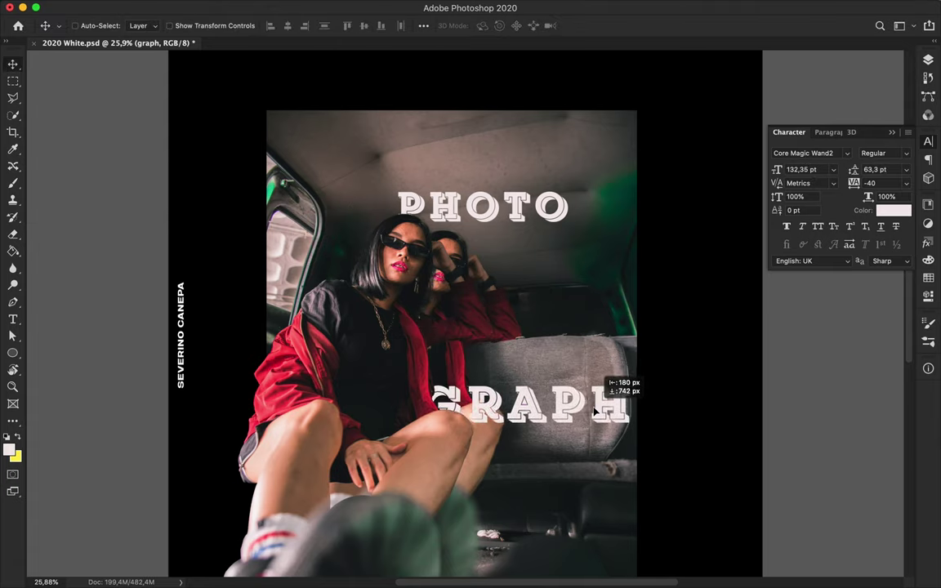
mouse_move(516, 207)
mouse_down()
mouse_move(482, 219)
mouse_move(572, 363)
mouse_up()
scroll(585, 361, down, 3)
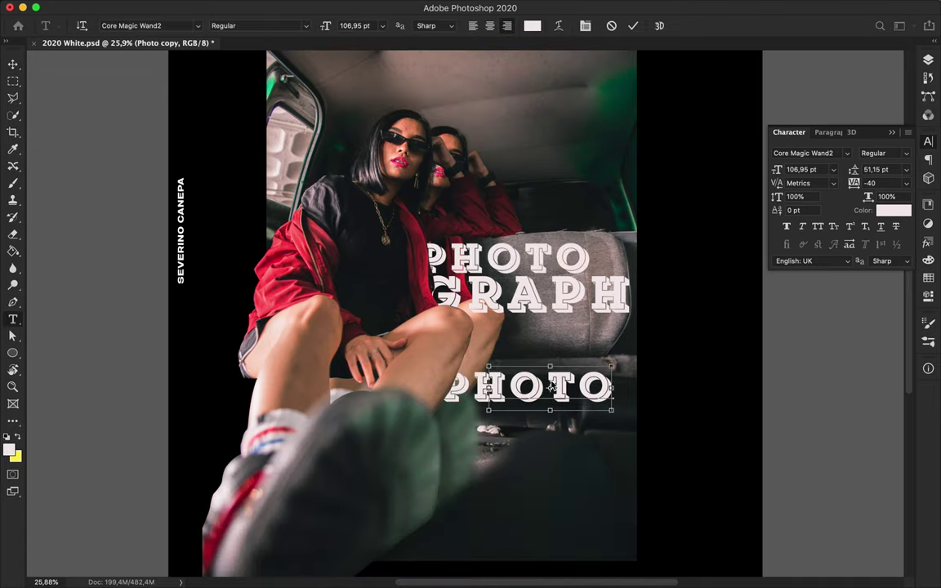
Step: Set the #199 text in Amulhed with 60 tracking
click(823, 153)
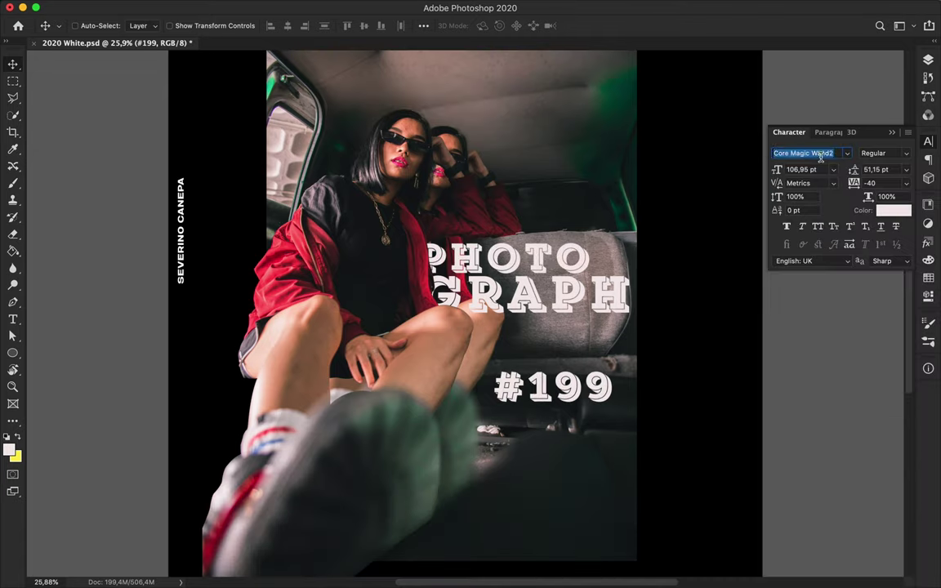
text(amu)
click(784, 193)
click(873, 183)
text(60)
key(Return)
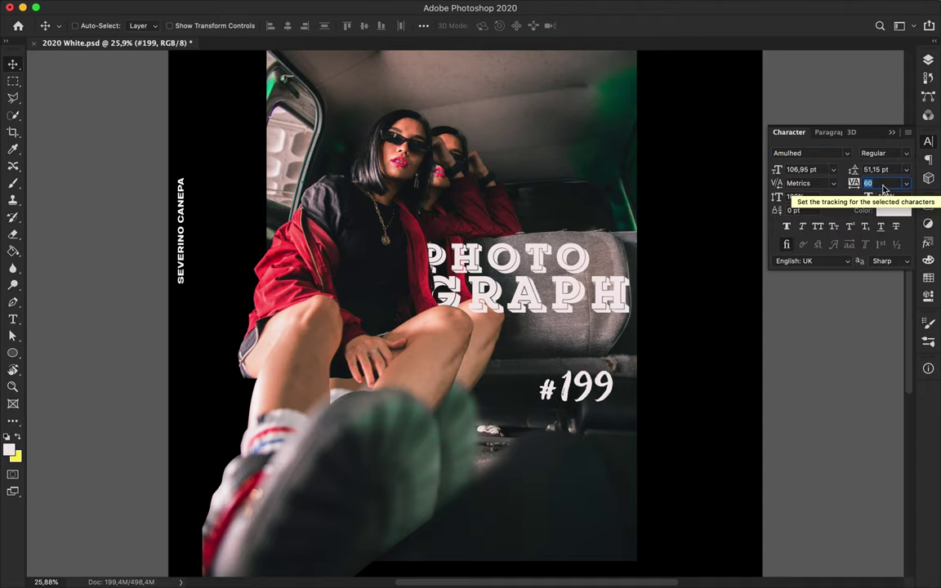
Step: Scale #199 up to 242% and lower it beneath GRAPH
key(ctrl+t)
mouse_move(532, 393)
mouse_down()
mouse_move(426, 406)
mouse_move(562, 425)
mouse_up()
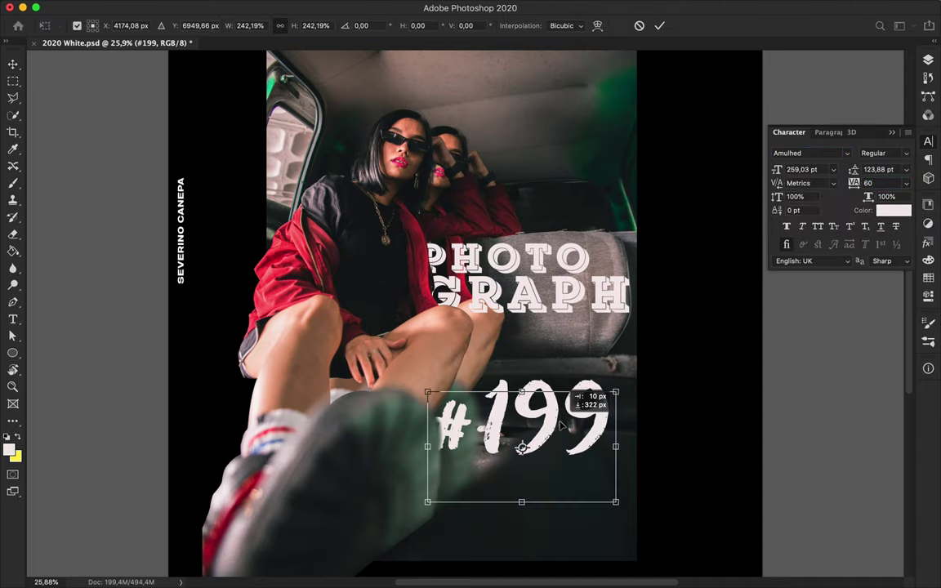
key(Return)
scroll(408, 196, up, 2)
scroll(640, 163, down, 3)
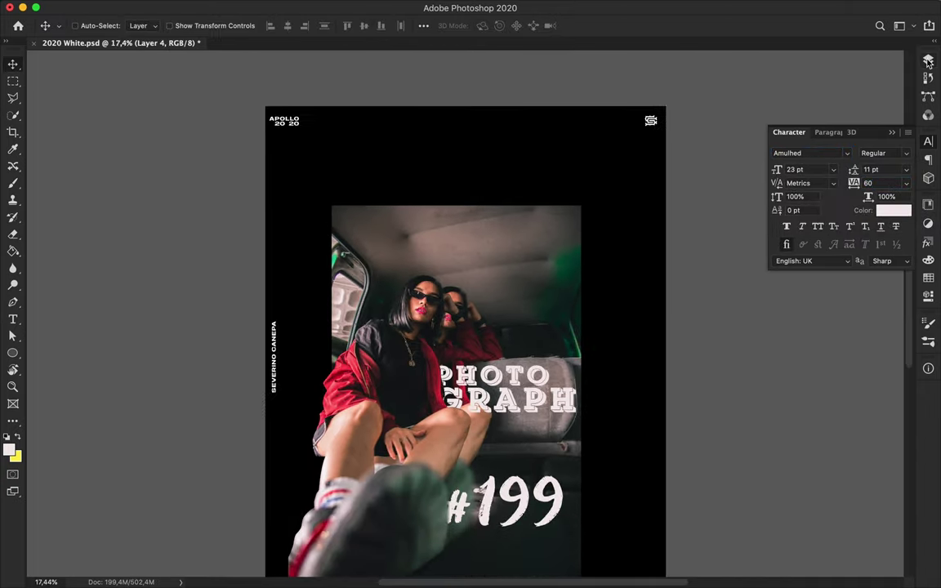
Step: Fill the photo's area on a new layer with a dark colour sampled from the poster
click(928, 61)
ctrl+click(765, 309)
click(874, 486)
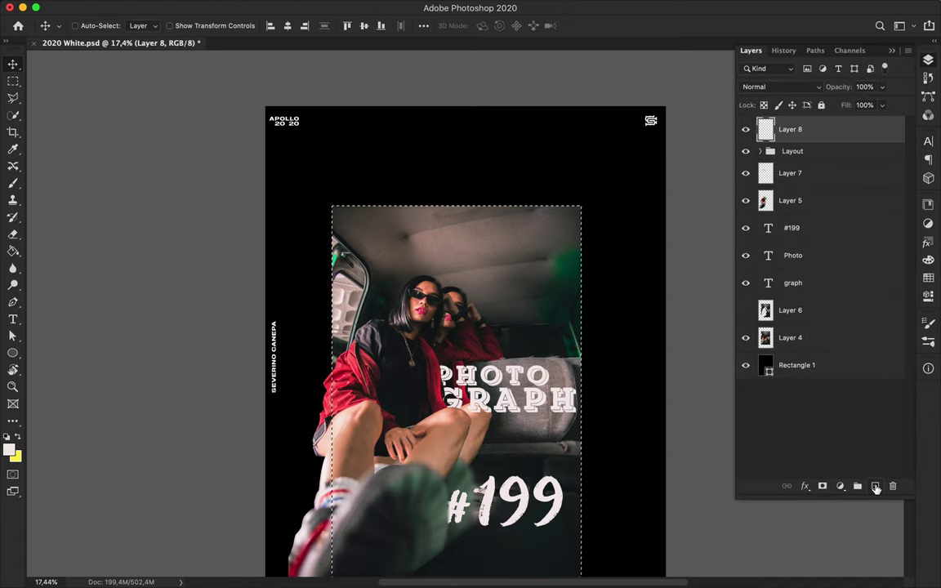
scroll(504, 380, up, 2)
key(i)
click(578, 335)
key(a)
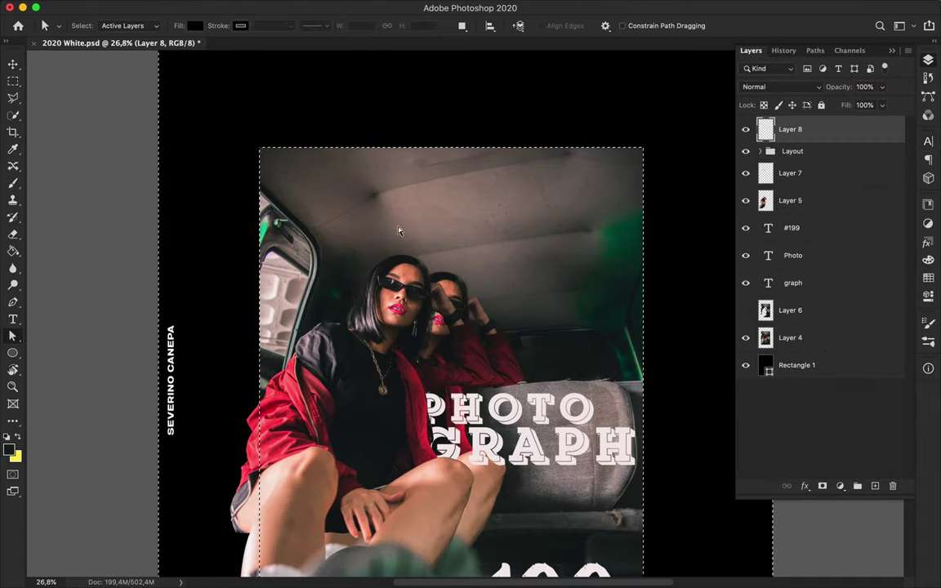
key(g)
click(238, 115)
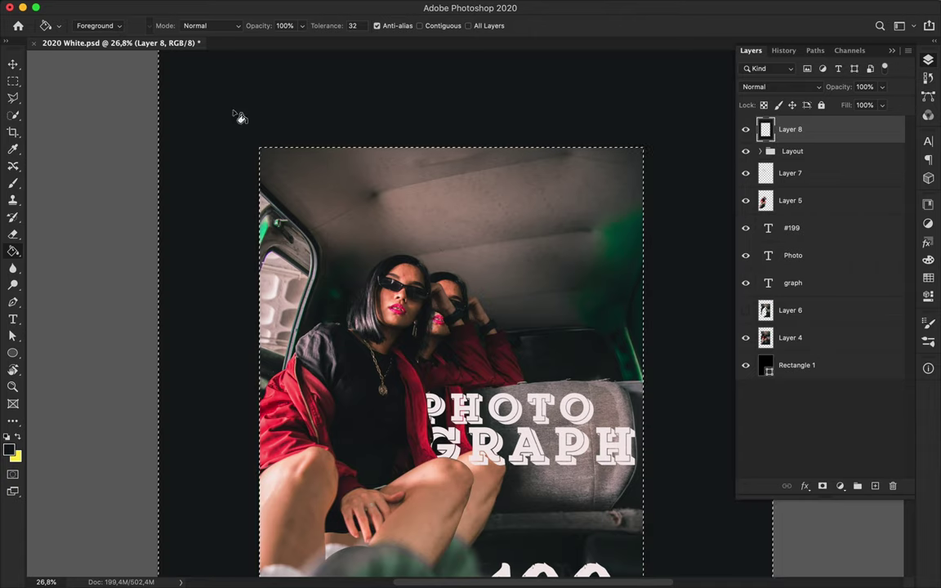
Step: Move the dark layer below the GRAPH text and check the background rectangle's fill colour
key(ctrl+minus)
drag(825, 132, 825, 288)
click(792, 365)
key(a)
click(195, 25)
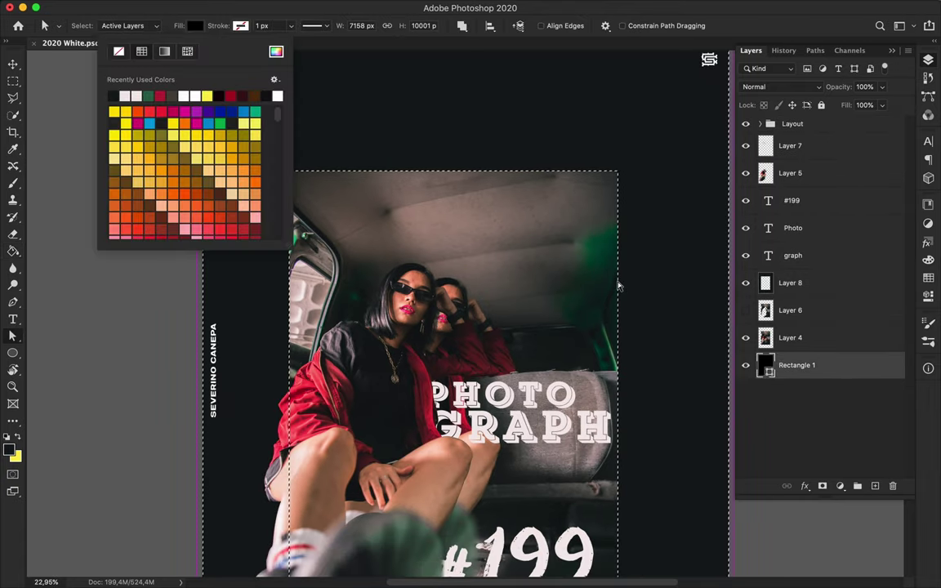
click(194, 25)
click(790, 282)
key(v)
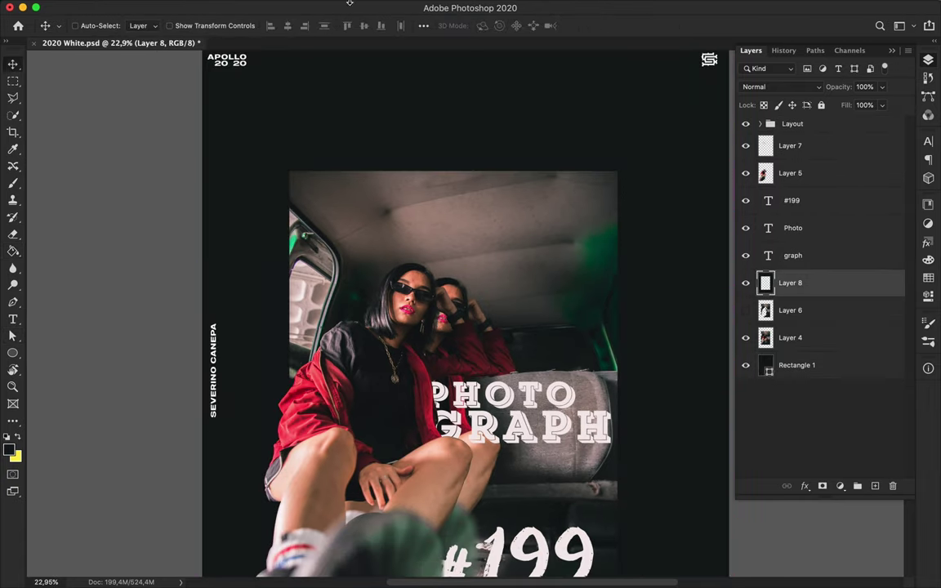
Step: Apply a strong Gaussian Blur to the dark layer, duplicate it and merge the copies
click(305, 6)
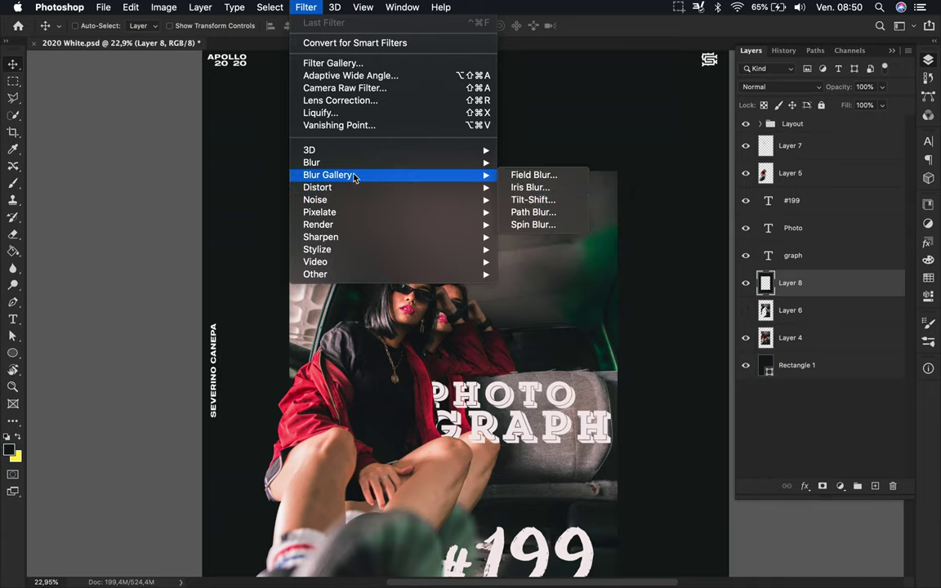
mouse_move(312, 163)
click(562, 214)
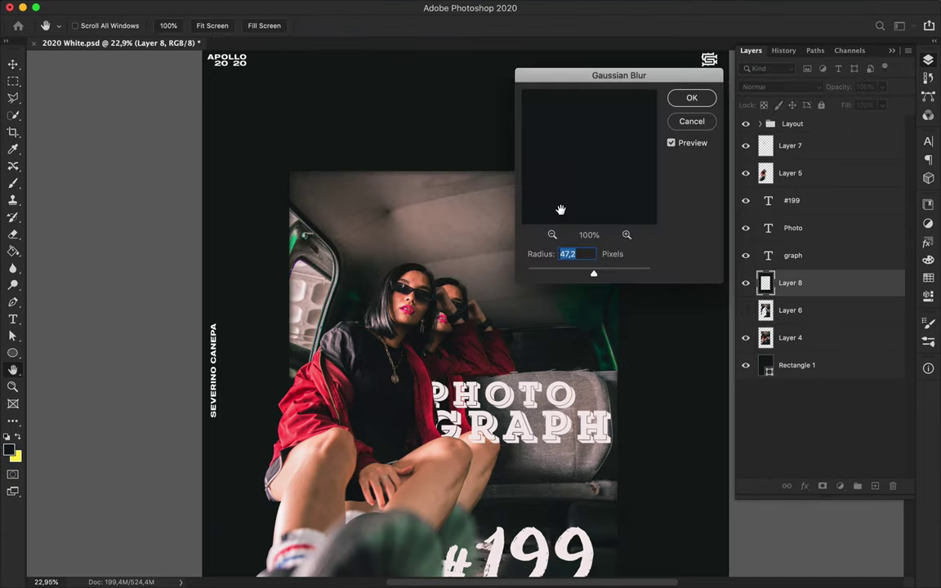
mouse_move(616, 279)
mouse_down()
mouse_move(636, 274)
mouse_move(622, 278)
mouse_up()
key(Return)
key(ctrl+j)
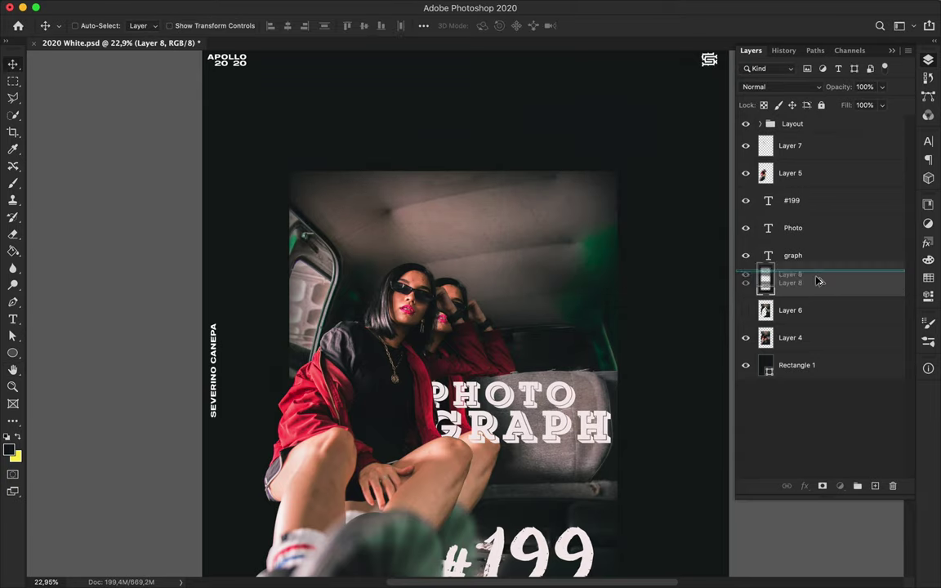
key(ctrl+j)
key(ctrl+j)
key(ctrl+e)
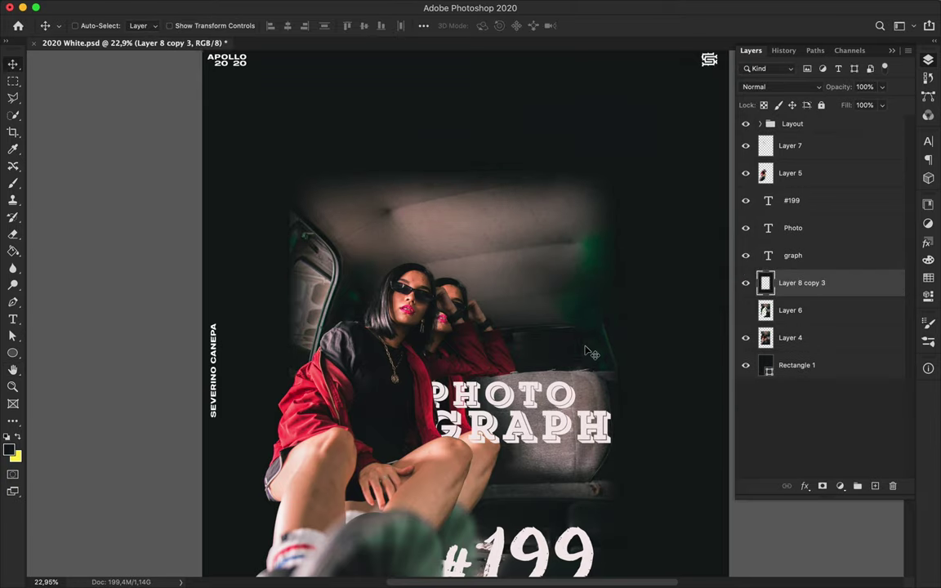
Step: Scale the GRAPH text larger with Free Transform
scroll(466, 310, down, 5)
click(792, 255)
key(ctrl+t)
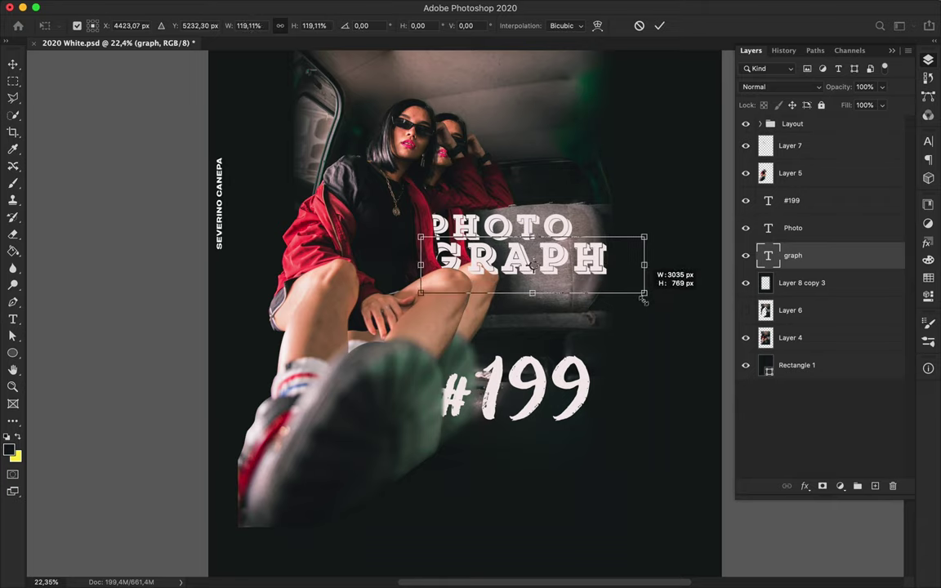
drag(606, 283, 651, 292)
key(Return)
Step: Pick a wider preset letter spacing for PHOTO and nudge it slightly
double_click(525, 237)
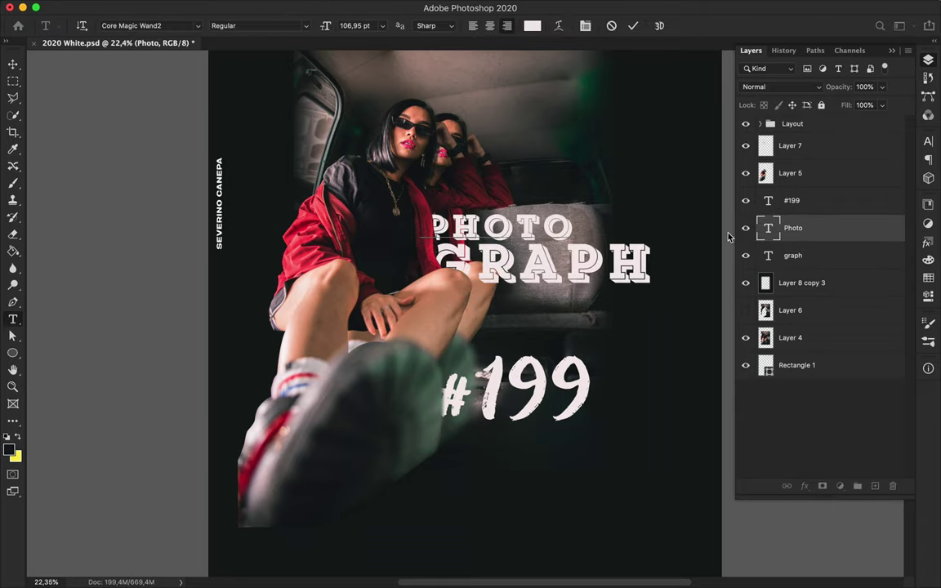
key(ctrl+t)
click(834, 185)
click(820, 363)
click(820, 131)
mouse_move(516, 237)
mouse_down()
mouse_move(651, 236)
mouse_move(455, 219)
mouse_up()
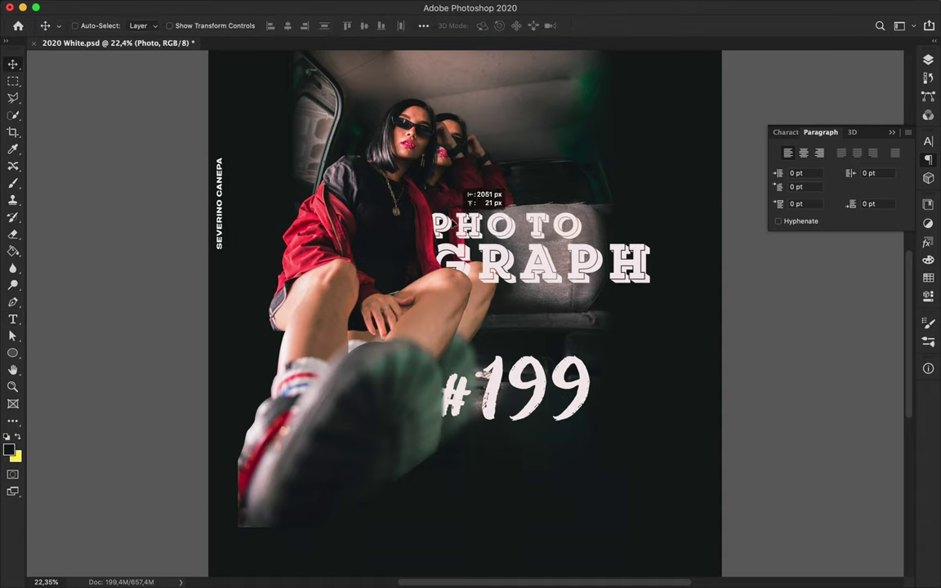
Step: Set PHOTO's letter spacing to 900
key(t)
key(ctrl+t)
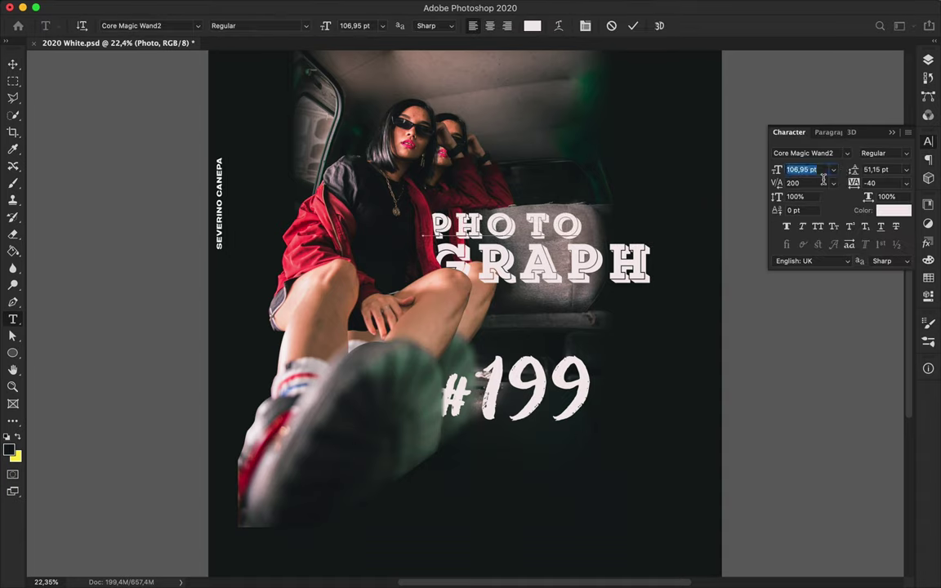
click(805, 183)
text(1100)
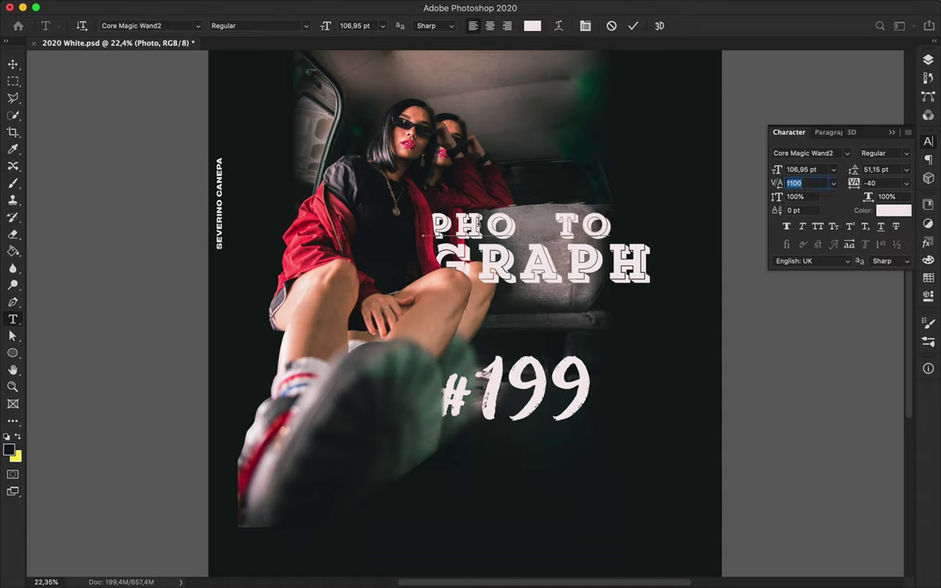
text(300)
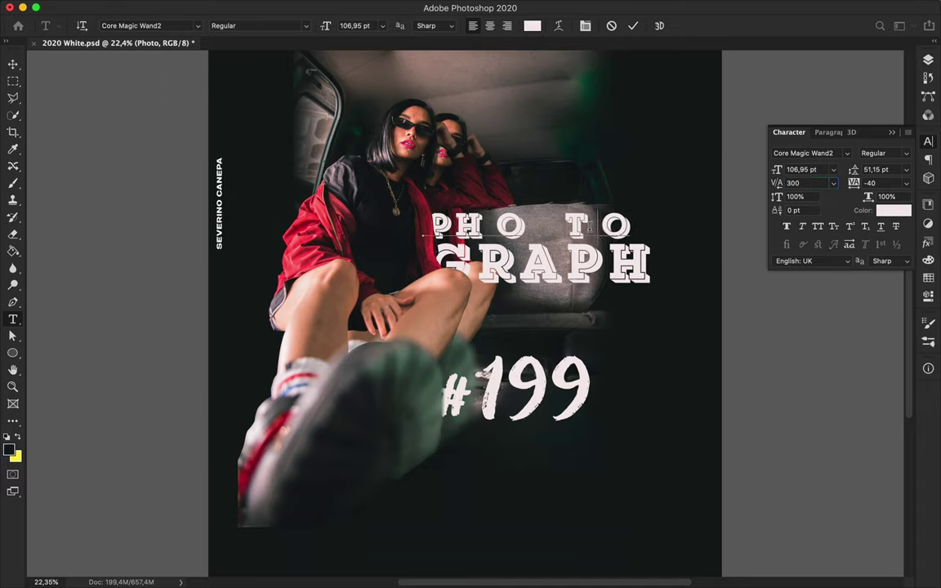
text(900)
key(Return)
Step: Try wider spacing on GRAPH, then set it back to 200 and commit
ctrl+click(543, 245)
click(817, 183)
text(900)
key(Return)
text(200)
key(Return)
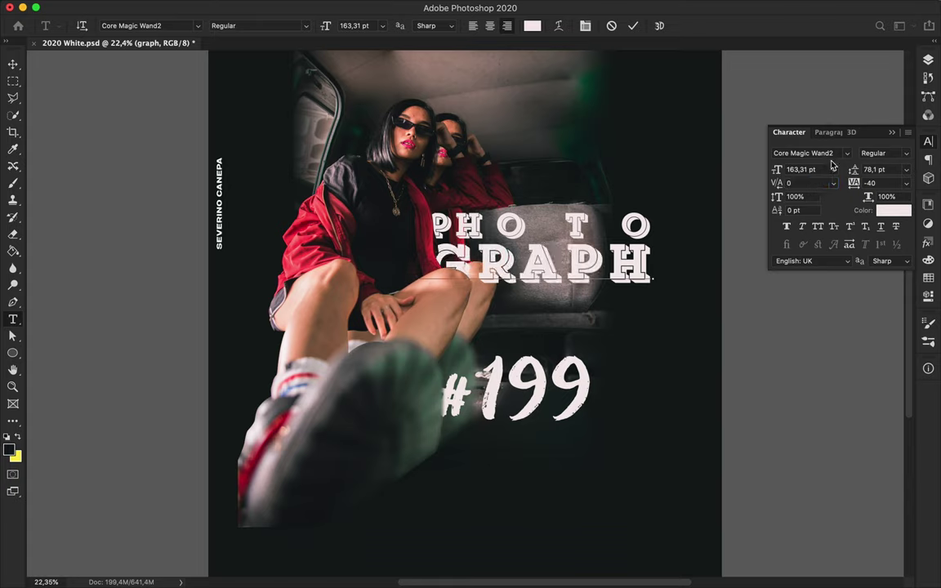
click(820, 132)
key(ctrl+Return)
key(v)
Step: Set GRAPH's letter spacing to 700, undo the A–P gap, and shift the photo down
key(t)
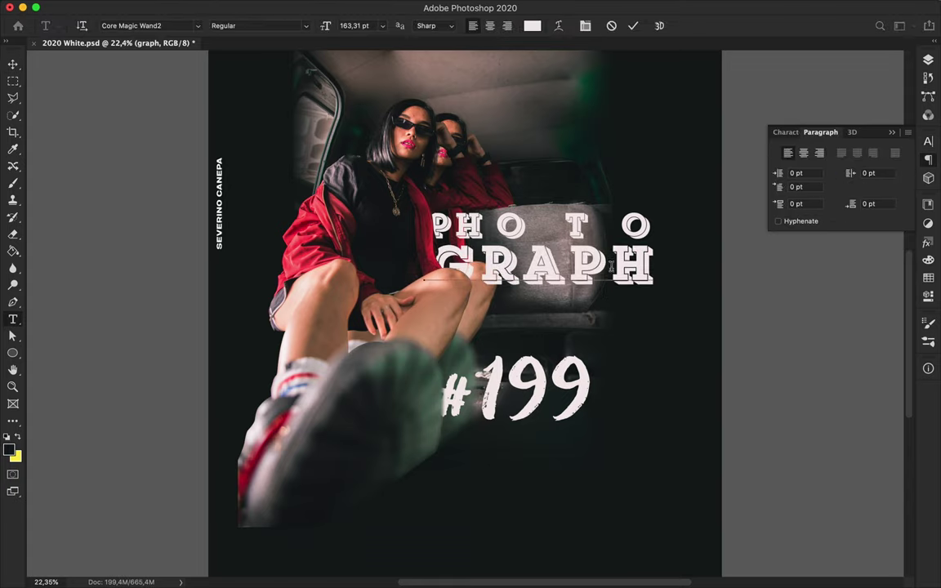
click(788, 132)
click(814, 183)
text(700)
key(Return)
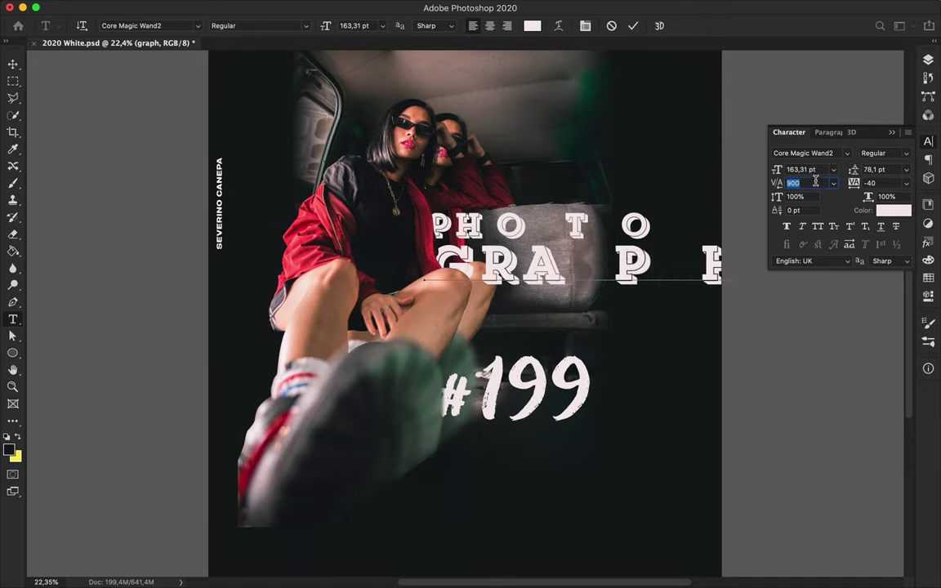
key(Return)
key(ctrl+z)
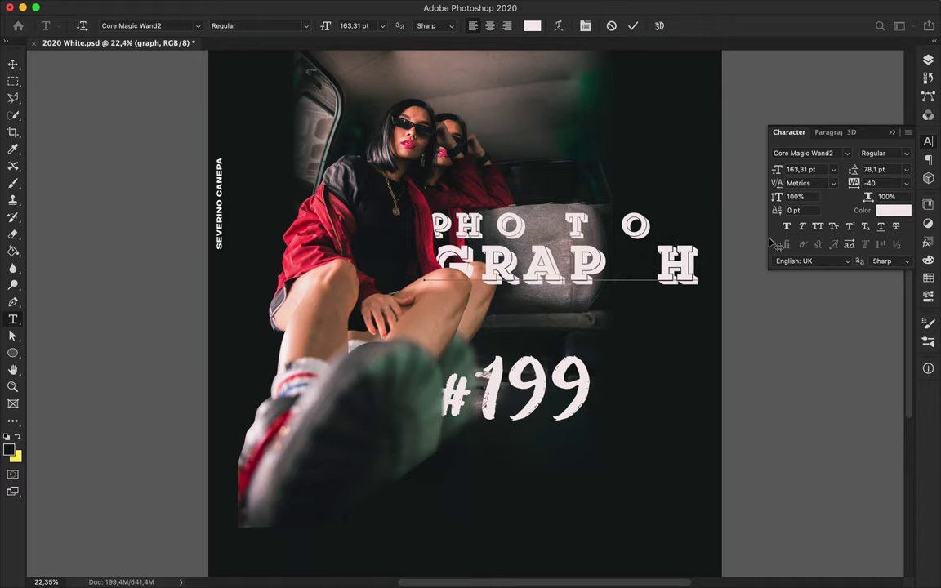
key(v)
mouse_move(621, 159)
mouse_down()
mouse_move(621, 245)
mouse_move(618, 173)
mouse_up()
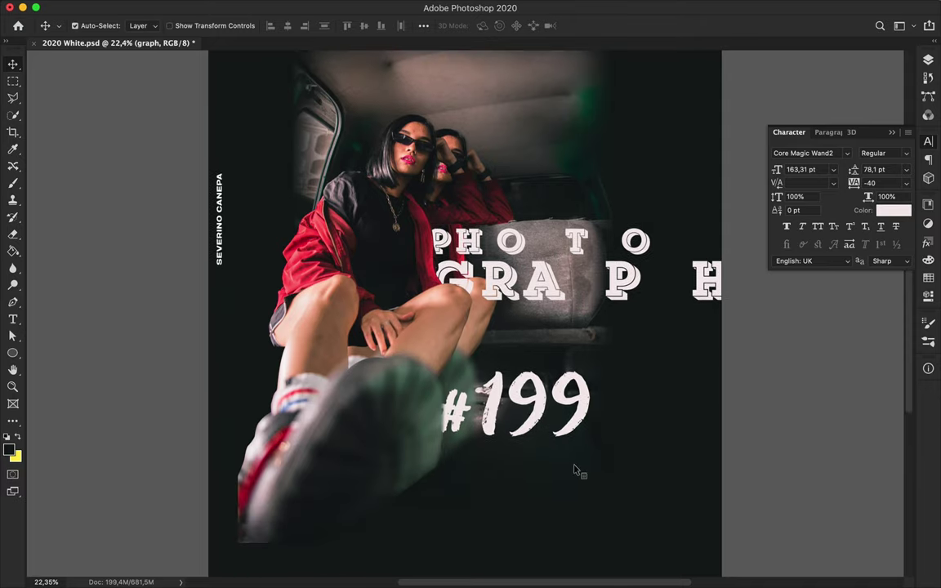
Step: Scale the #199 text up and nudge it slightly down and left
click(543, 419)
key(ctrl+t)
drag(596, 406, 657, 390)
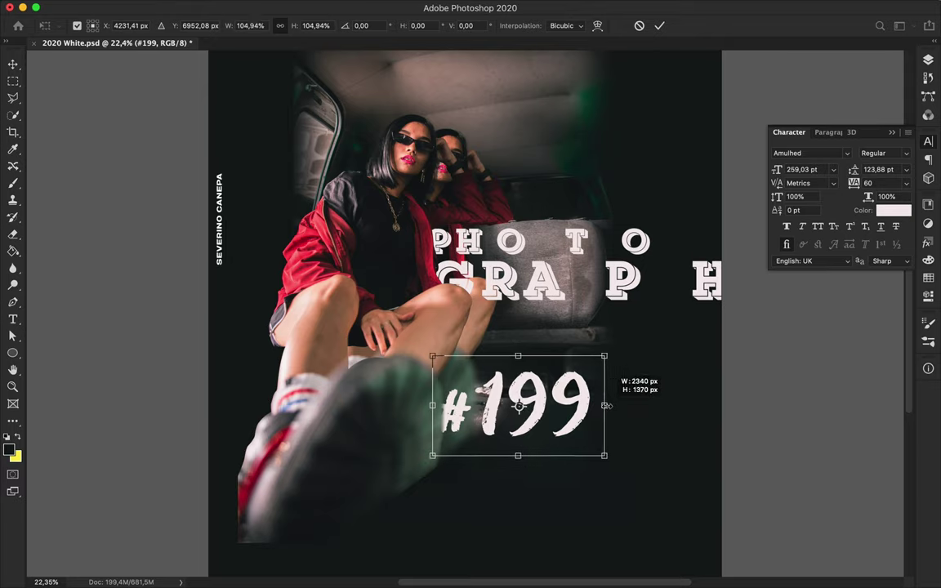
key(Return)
drag(579, 386, 577, 392)
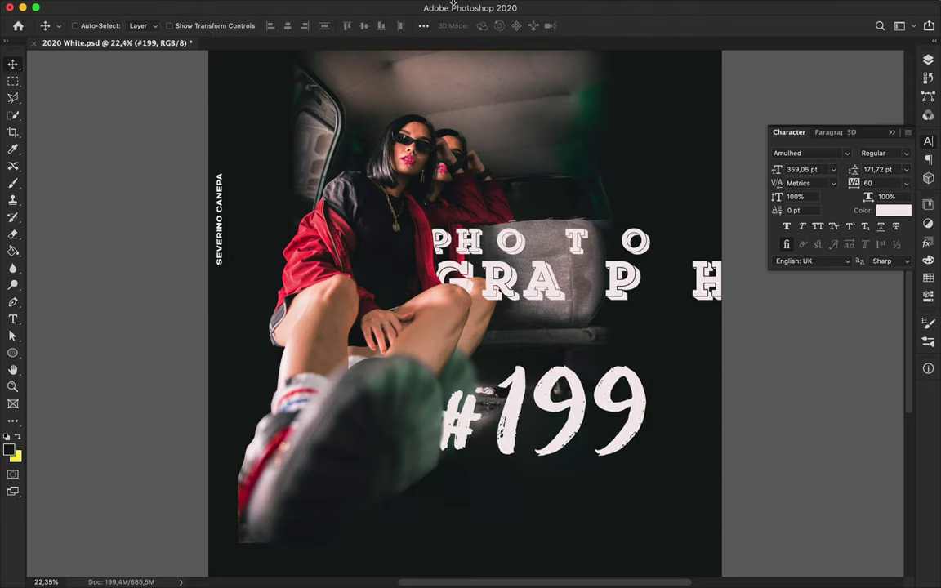
Step: Convert #199 to a smart object, blur it at 82.5 px radius, and move it lower
click(307, 6)
click(531, 212)
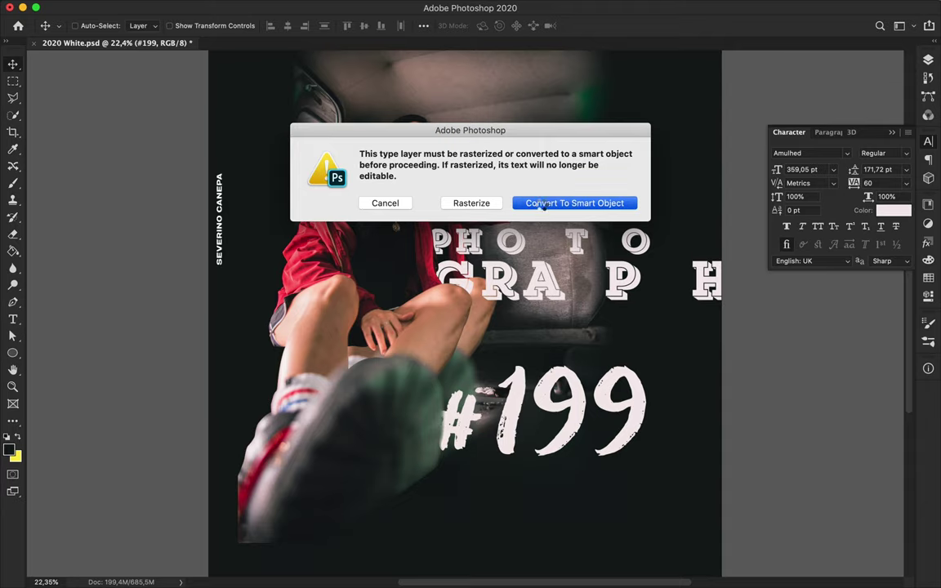
click(540, 204)
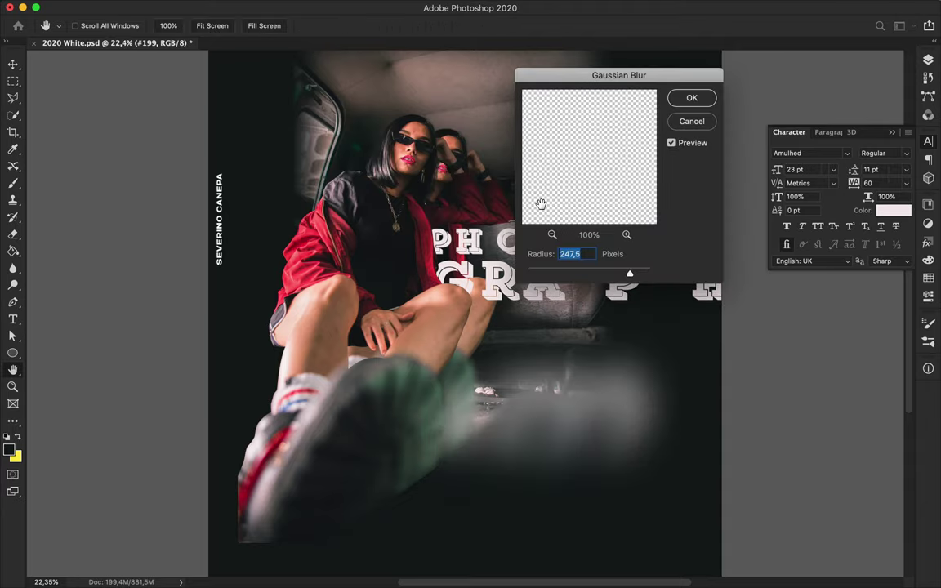
drag(629, 273, 603, 269)
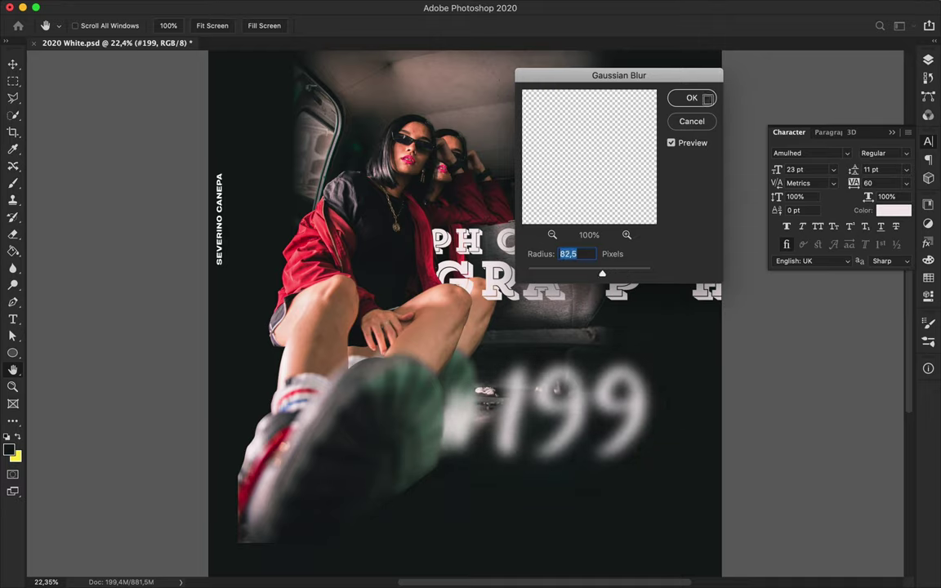
click(691, 97)
key(v)
mouse_move(548, 337)
mouse_down()
mouse_move(571, 435)
mouse_move(581, 429)
mouse_up()
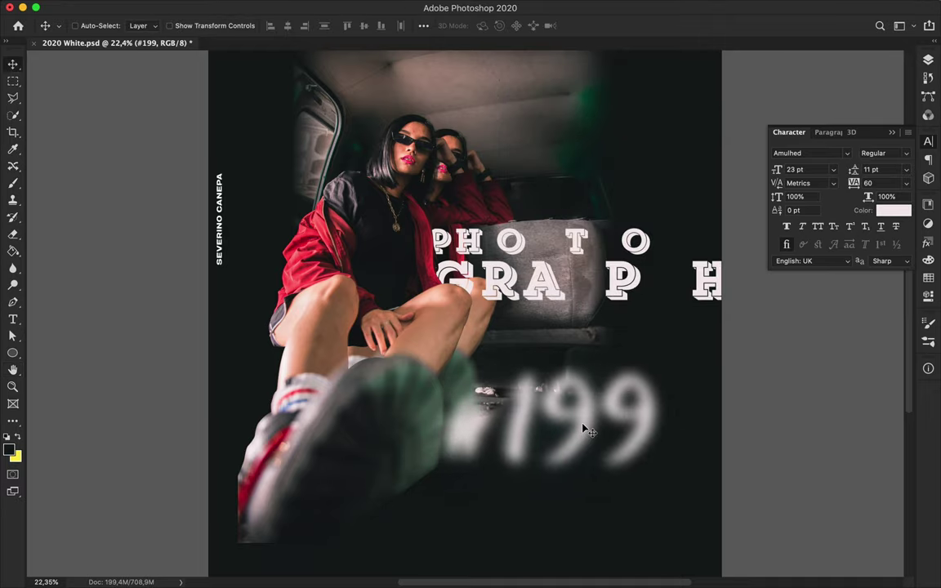
double_click(657, 267)
Step: Set PHOTO's kerning to 0 and enlarge PHOTO to about 106% above GRAPH
key(ctrl+Return)
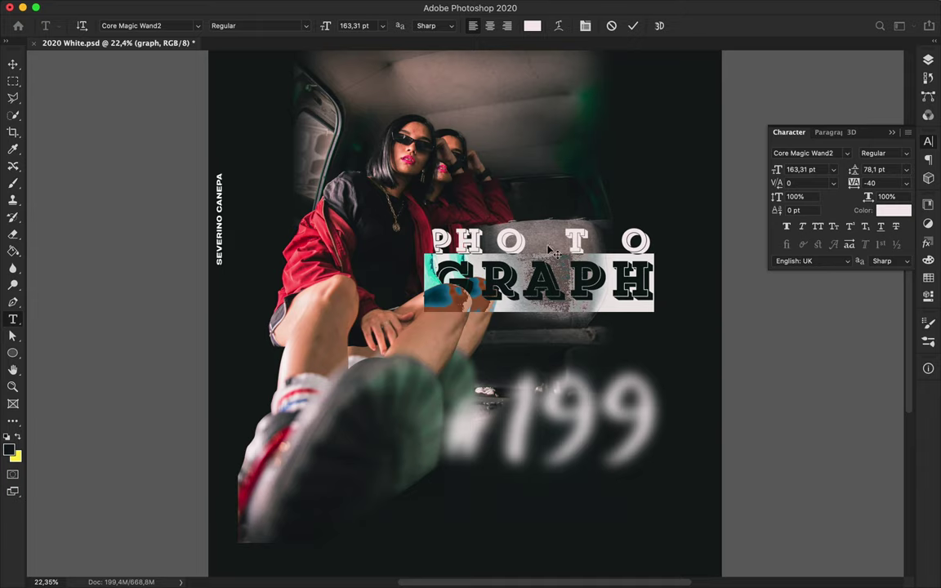
double_click(539, 241)
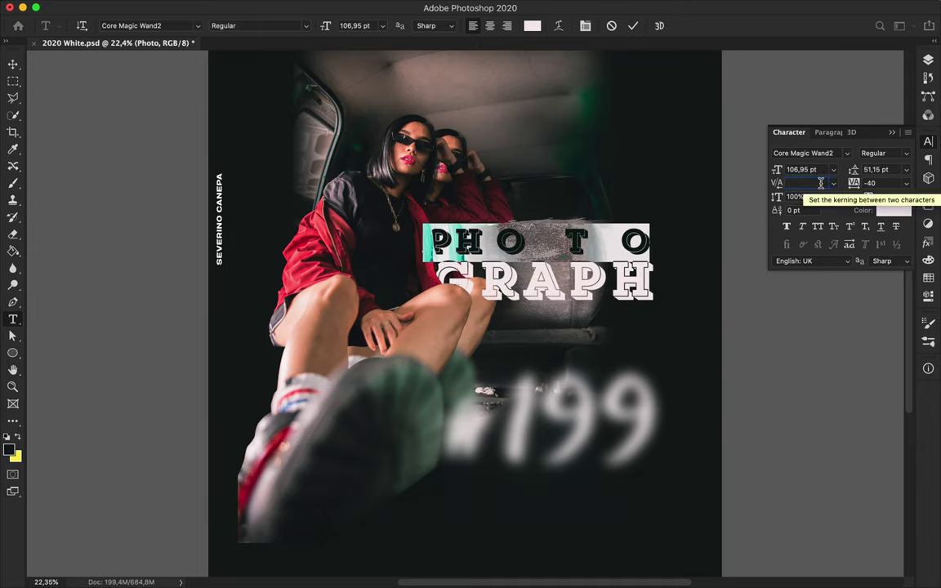
text(0)
click(14, 64)
key(ctrl+t)
mouse_move(559, 242)
mouse_down()
mouse_move(573, 249)
mouse_move(566, 290)
mouse_up()
key(Return)
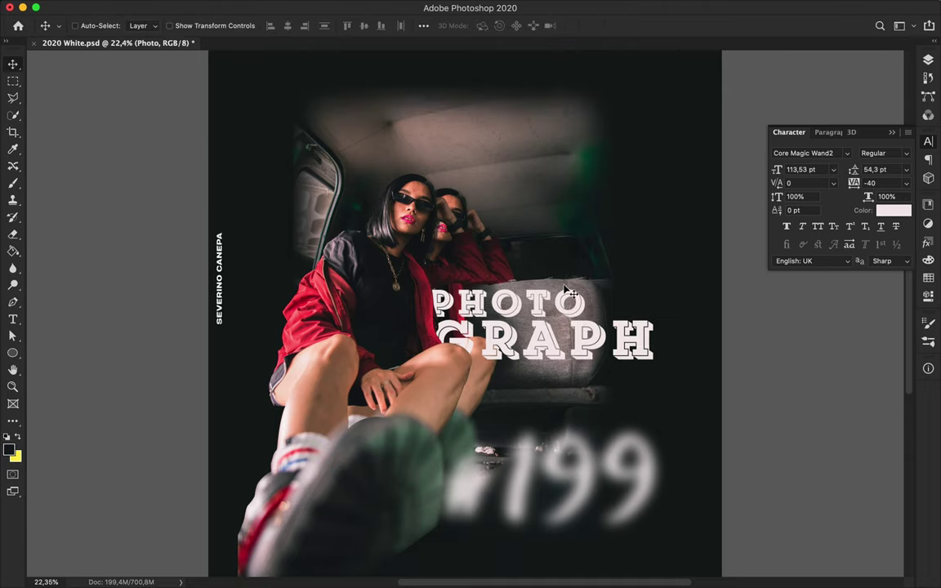
click(564, 288)
scroll(531, 261, up, 2)
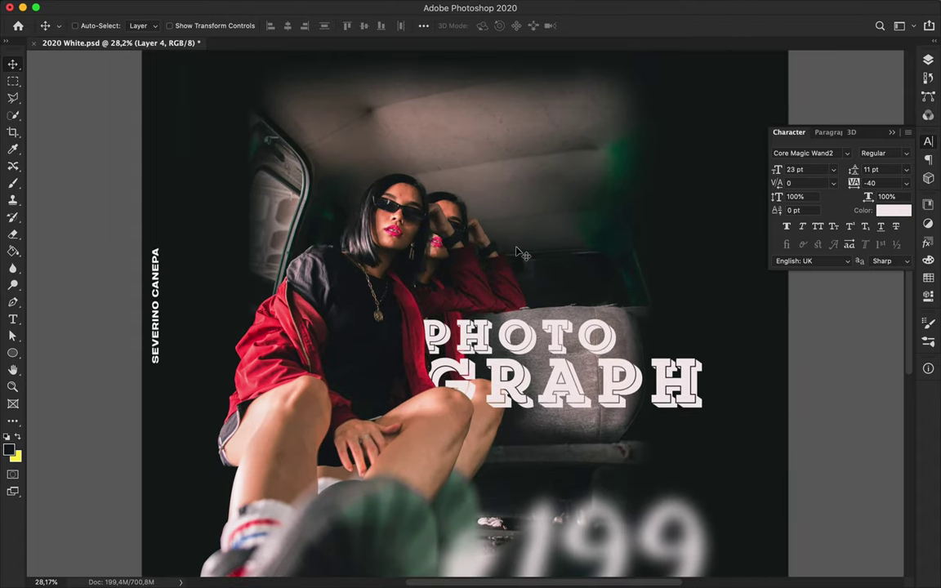
Step: Draw a red-filled Pen shape with corner points above the women's heads
key(p)
scroll(100, 69, down, 1)
click(85, 25)
click(81, 12)
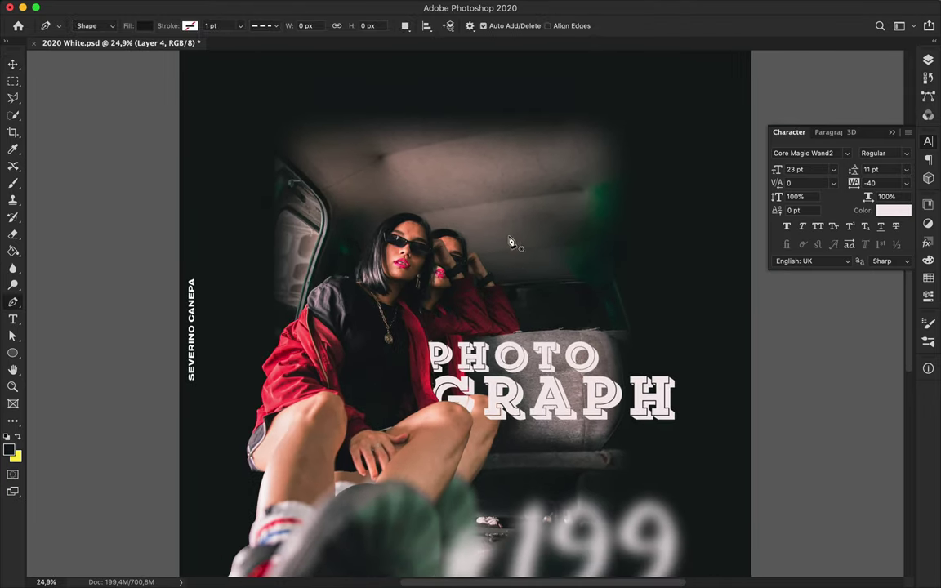
click(145, 25)
click(471, 249)
click(673, 109)
click(685, 150)
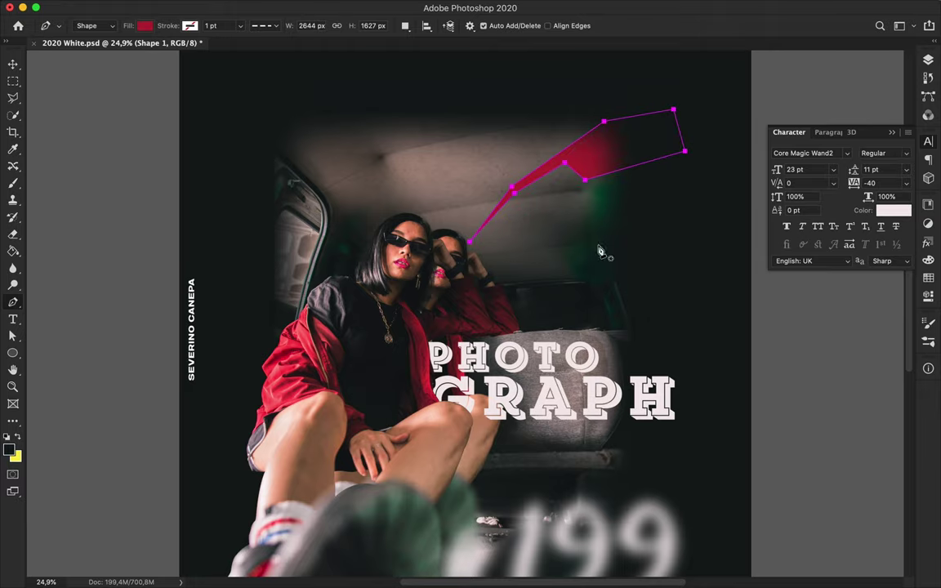
key(Return)
Step: Move the red shape layer up two places and stretch its right corners to the canvas edge
key(a)
scroll(615, 177, down, 3)
key(F7)
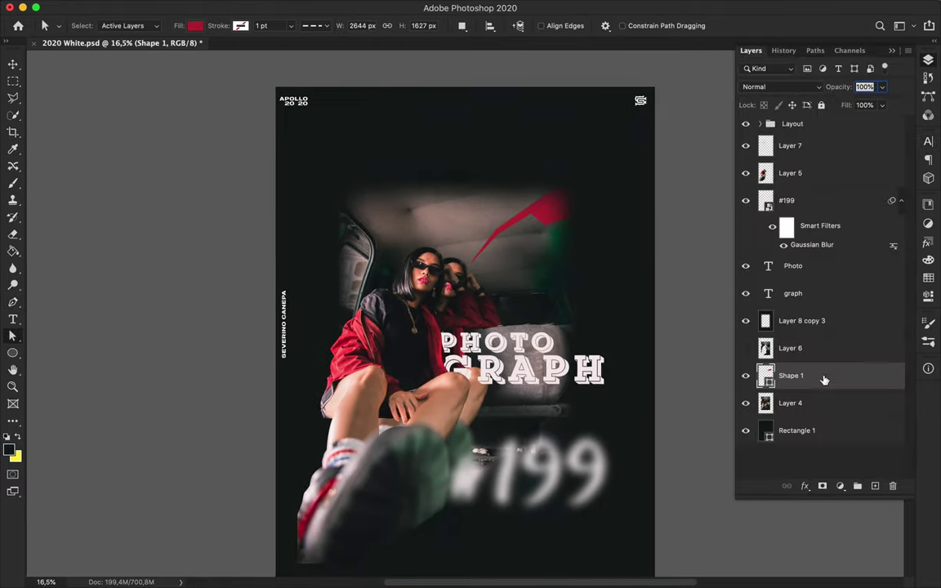
key(ctrl+bracketright)
key(ctrl+bracketright)
drag(603, 178, 667, 125)
drag(611, 206, 667, 212)
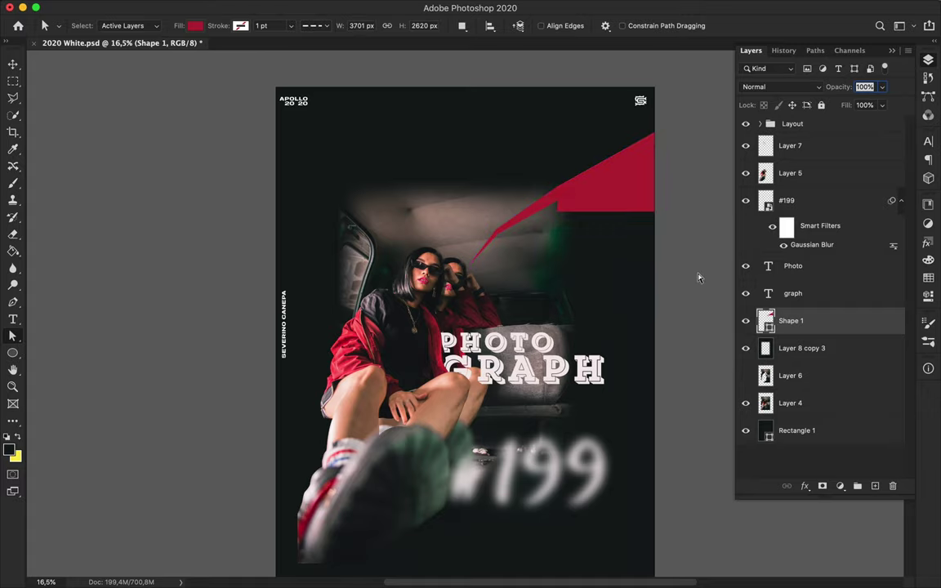
scroll(474, 196, up, 2)
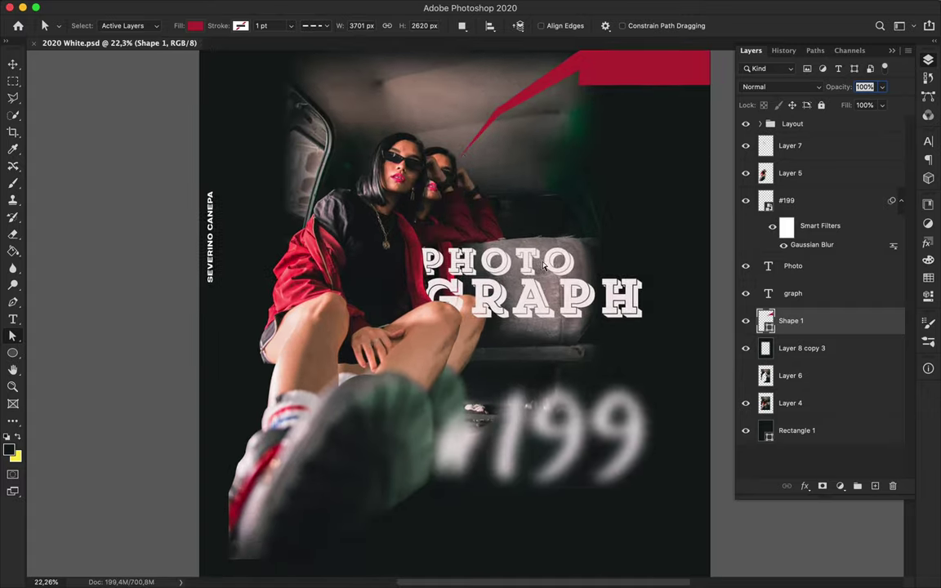
Step: Duplicate PHOTO upward and set the copy's font to Core Magic
key(v)
drag(529, 265, 585, 200)
double_click(543, 196)
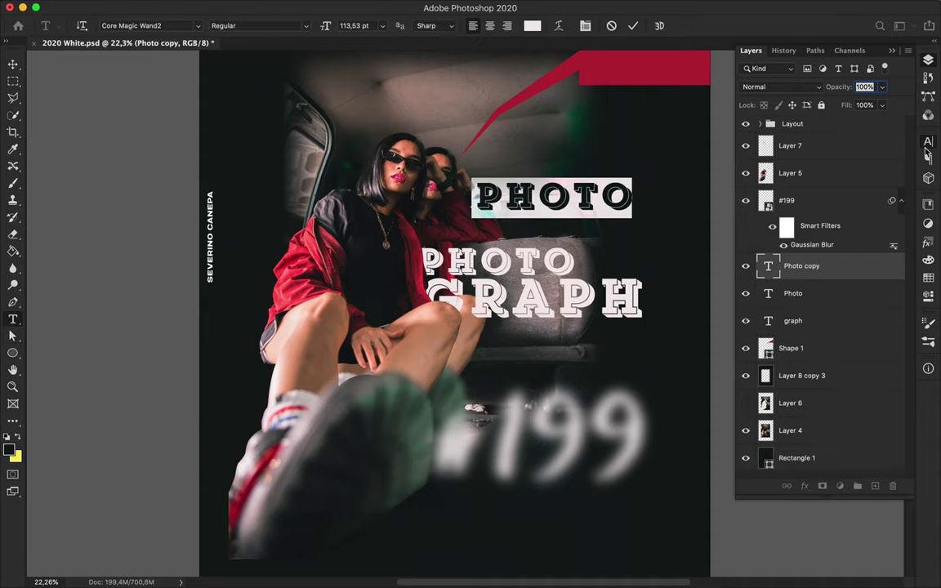
click(928, 141)
click(846, 154)
scroll(798, 284, down, 15)
scroll(798, 284, up, 5)
scroll(798, 284, up, 5)
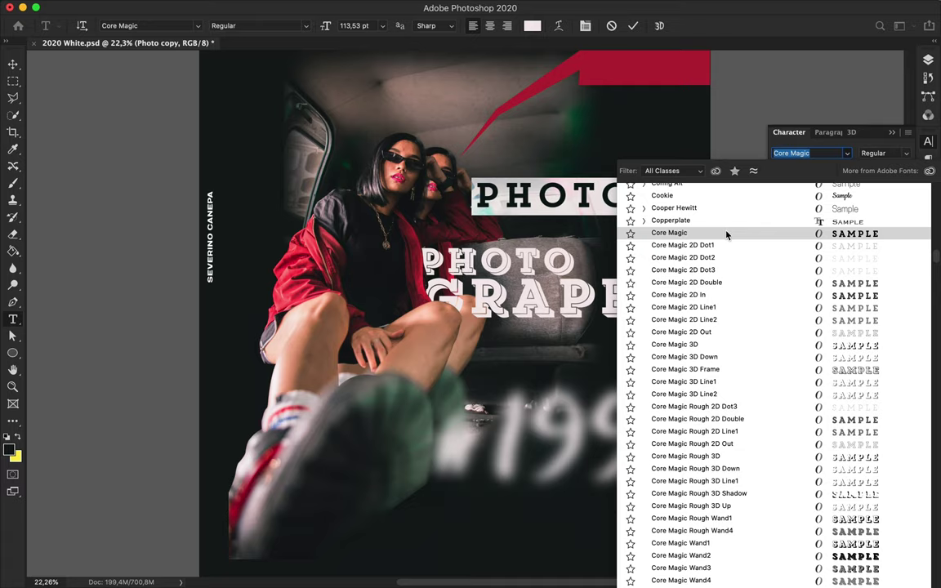
scroll(726, 368, down, 3)
scroll(726, 367, up, 5)
click(718, 284)
Step: Set the copy's tracking to 0 and font size to 33,53
click(870, 183)
text(0)
key(Return)
click(801, 169)
text(33,53)
key(Return)
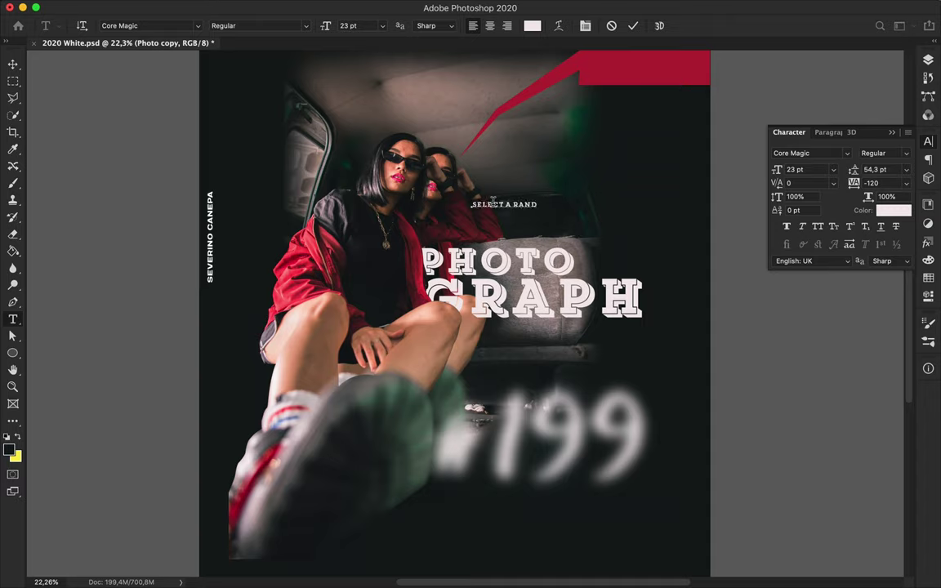
Step: Retype it as 'SELECT A RANDOM PICTURE', rotate it vertical, and place it left of the women
text(TURE)
key(ctrl+Return)
key(ctrl+t)
drag(539, 106, 571, 205)
key(Return)
mouse_move(478, 176)
mouse_down()
mouse_move(302, 164)
mouse_move(312, 141)
mouse_move(537, 187)
mouse_up()
Step: Make captions 'A RANDOM PICTURE' on the left and '& DESIGN A POSTER' right of the title
double_click(536, 187)
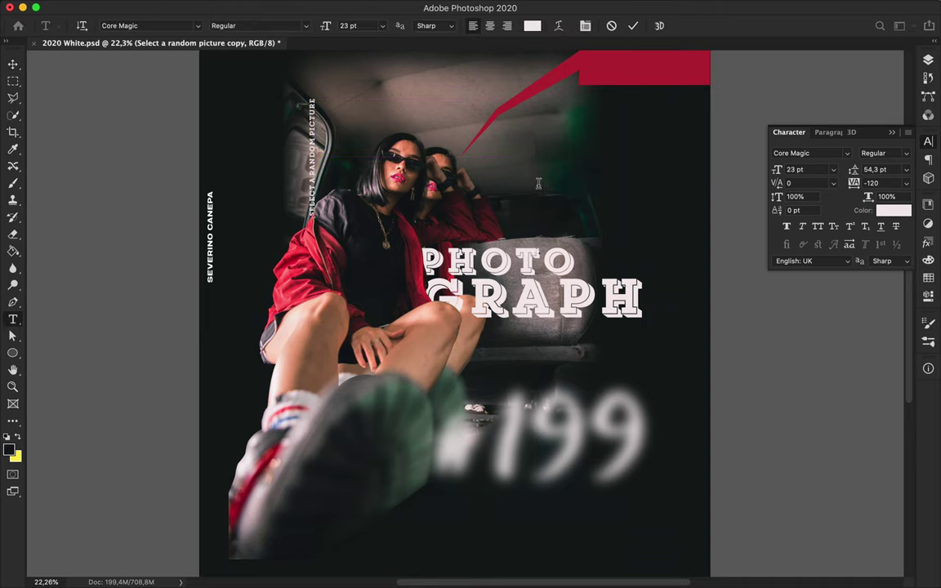
key(ctrl+Return)
drag(537, 182, 496, 177)
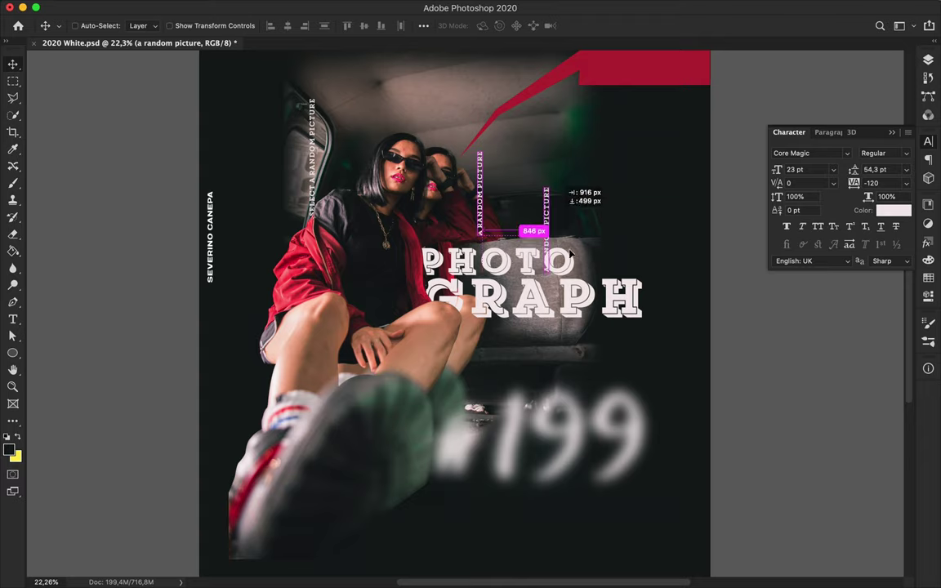
drag(570, 255, 542, 222)
double_click(518, 196)
text(& DESIGN A POS)
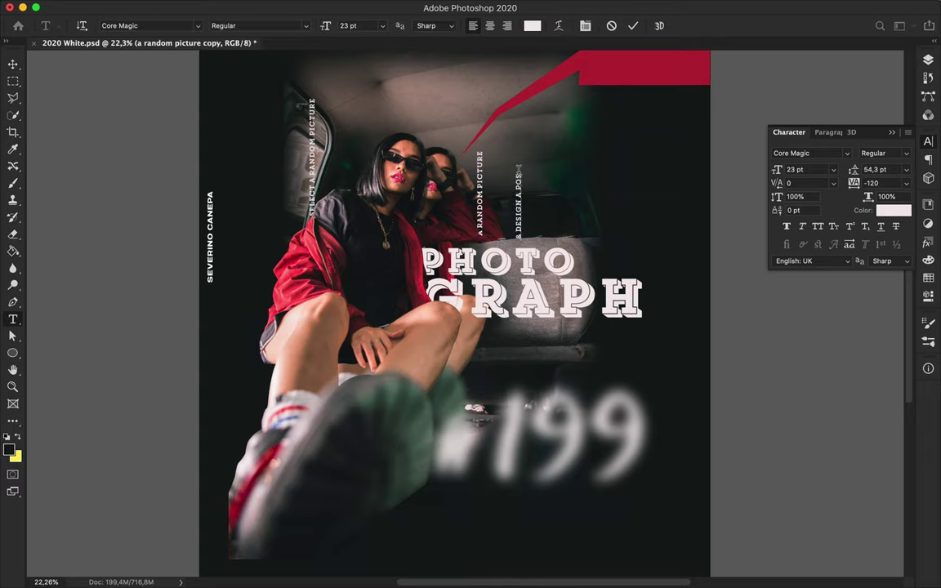
text(TER)
key(ctrl+Return)
drag(526, 188, 554, 196)
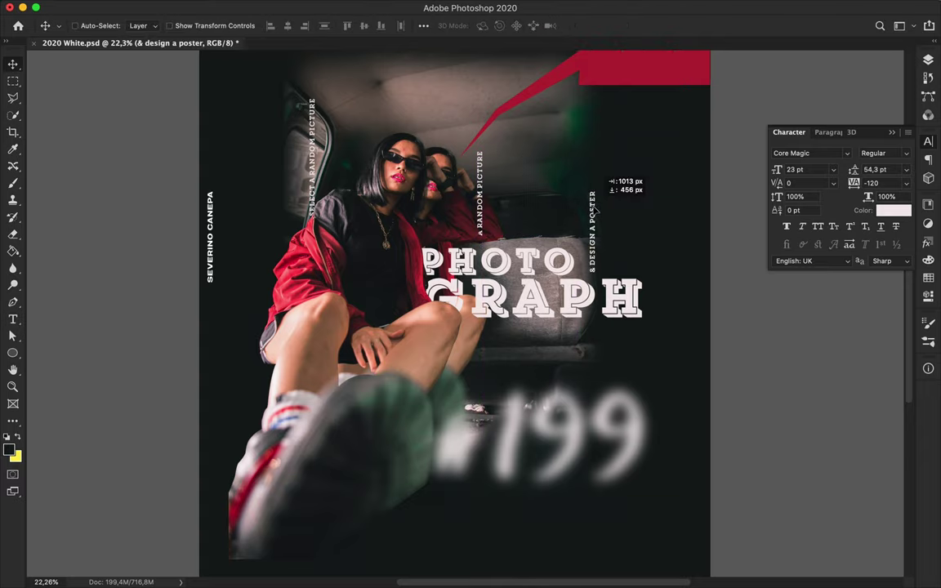
Step: Add a 'WHATEVER IT IS' caption copy at the lower left
drag(602, 215, 253, 372)
double_click(244, 383)
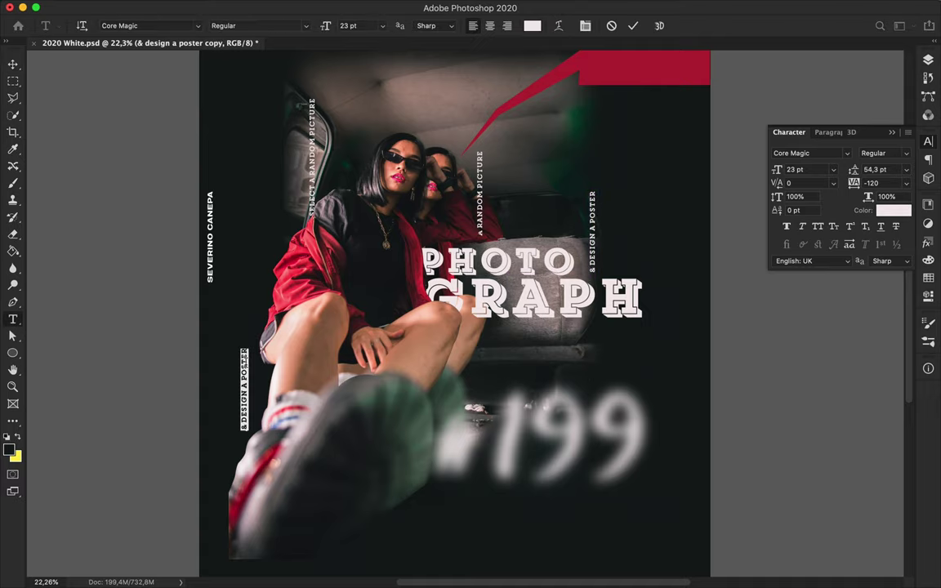
text(t is)
key(ctrl+Return)
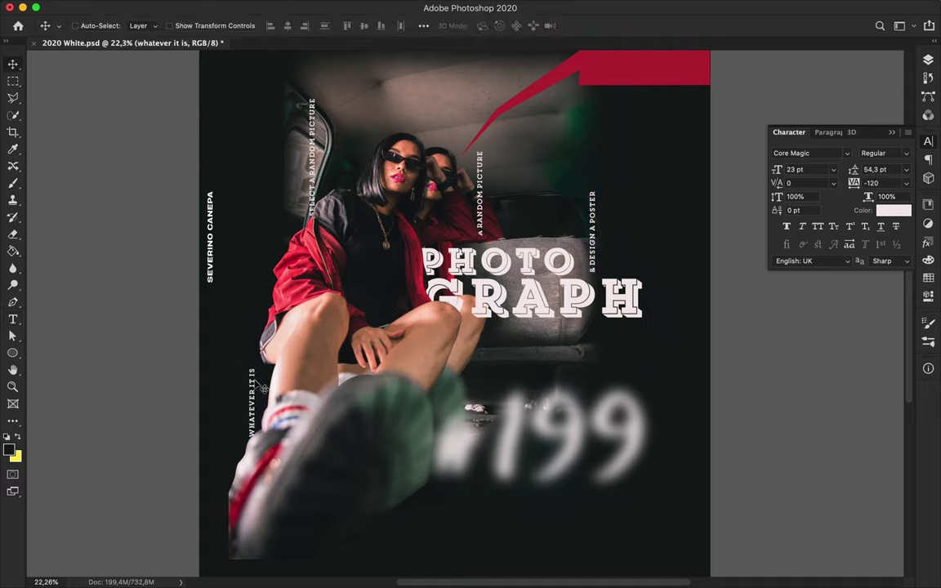
scroll(345, 327, up, 3)
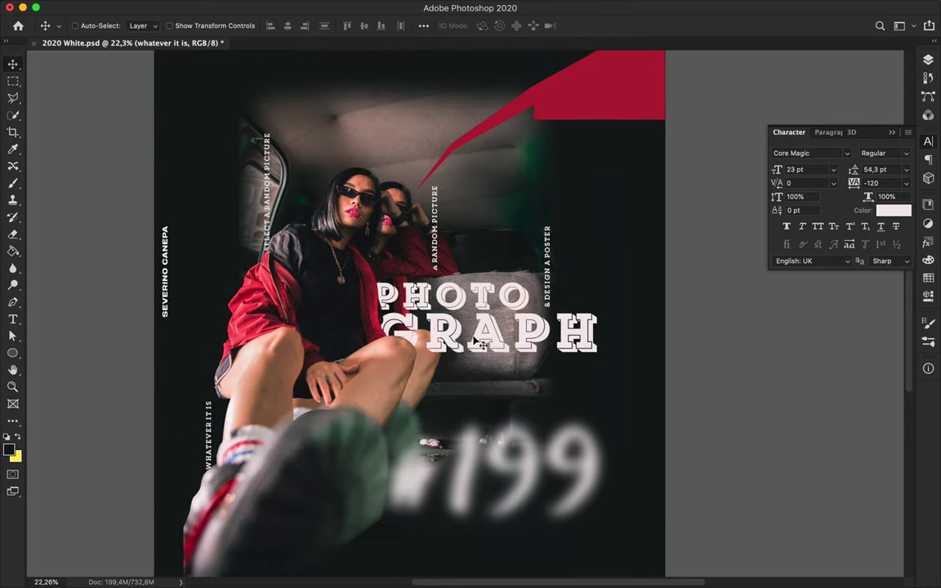
Step: Duplicate the PHOTO title toward the top and change the copy to the letter R
scroll(409, 333, right, 2)
double_click(468, 338)
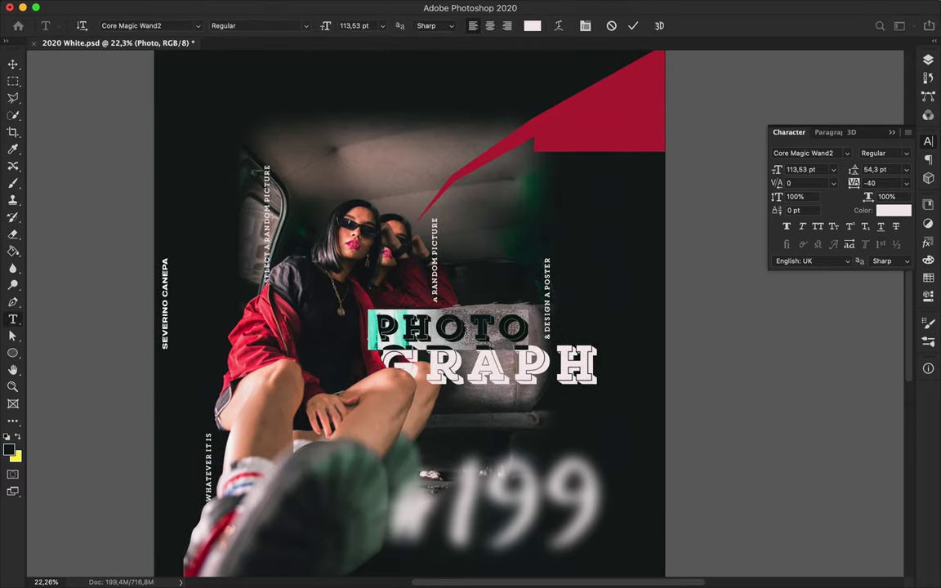
key(ctrl+Return)
mouse_move(468, 331)
mouse_down()
mouse_move(407, 137)
mouse_move(439, 135)
mouse_move(442, 181)
mouse_up()
key(ctrl+r)
double_click(368, 143)
text(R)
key(ctrl+Return)
Step: Turn further text copies into the letters A, N, D, O and M around the poster
double_click(438, 135)
text(A)
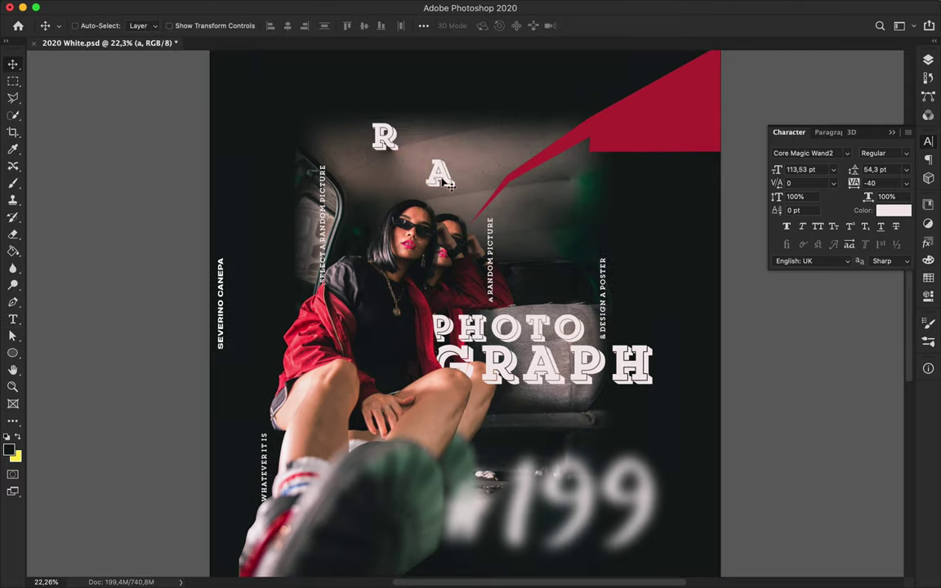
double_click(479, 138)
text(N)
mouse_move(479, 137)
mouse_down()
mouse_move(524, 230)
mouse_move(578, 284)
mouse_move(637, 317)
mouse_move(510, 427)
mouse_up()
double_click(524, 230)
text(D)
double_click(637, 317)
text(O)
double_click(511, 426)
text(M)
Step: Scale all six RANDOM letter layers up together to about 171%
key(F7)
scroll(808, 326, down, 3)
shift+click(808, 377)
key(ctrl+t)
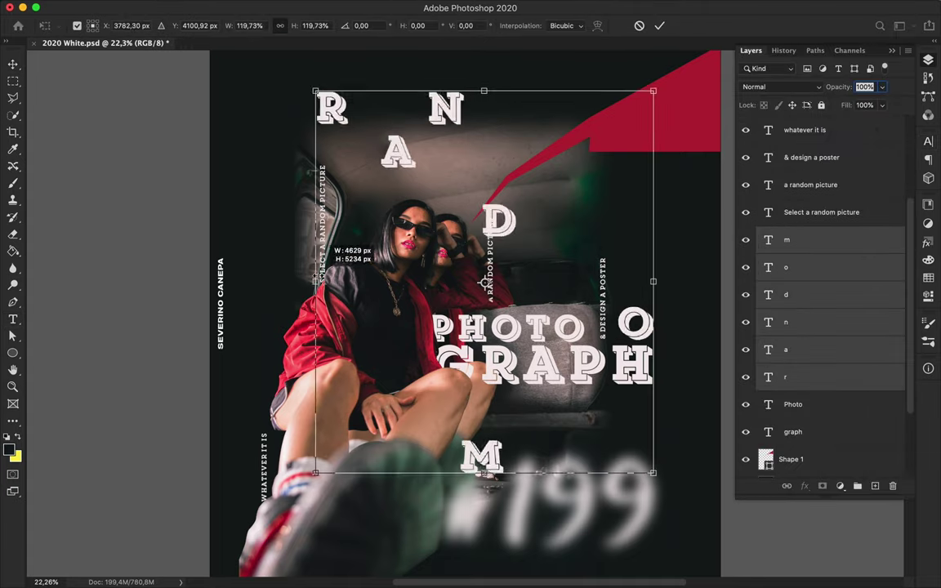
drag(372, 123, 272, 67)
mouse_move(653, 282)
mouse_down()
mouse_move(710, 272)
mouse_move(693, 352)
mouse_up()
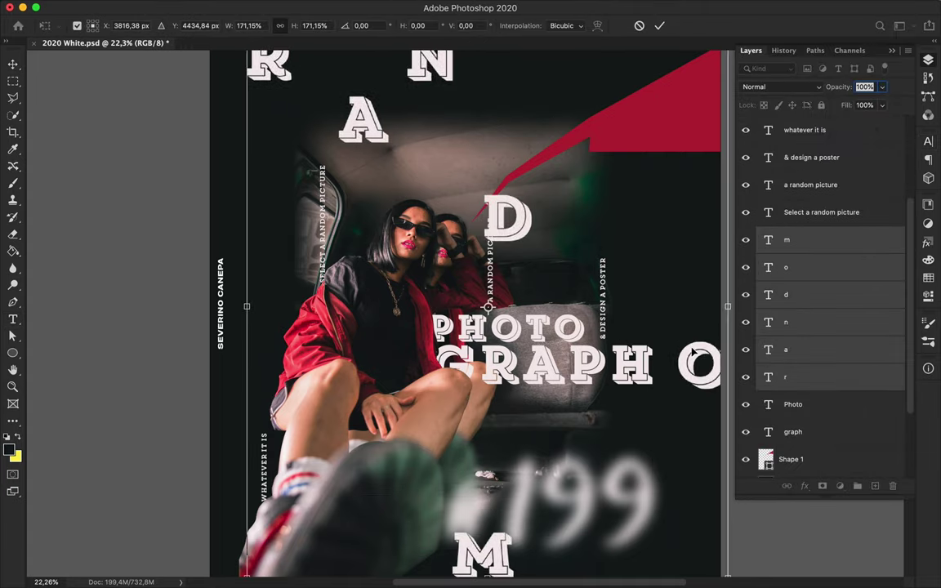
key(Return)
Step: Move the R onto the A, the N next to the R, and the O beside PHOTO
scroll(466, 311, up, 5)
mouse_move(272, 167)
mouse_down()
mouse_move(367, 258)
mouse_move(405, 326)
mouse_up()
drag(447, 213, 468, 291)
drag(510, 369, 532, 365)
scroll(533, 365, down, 3)
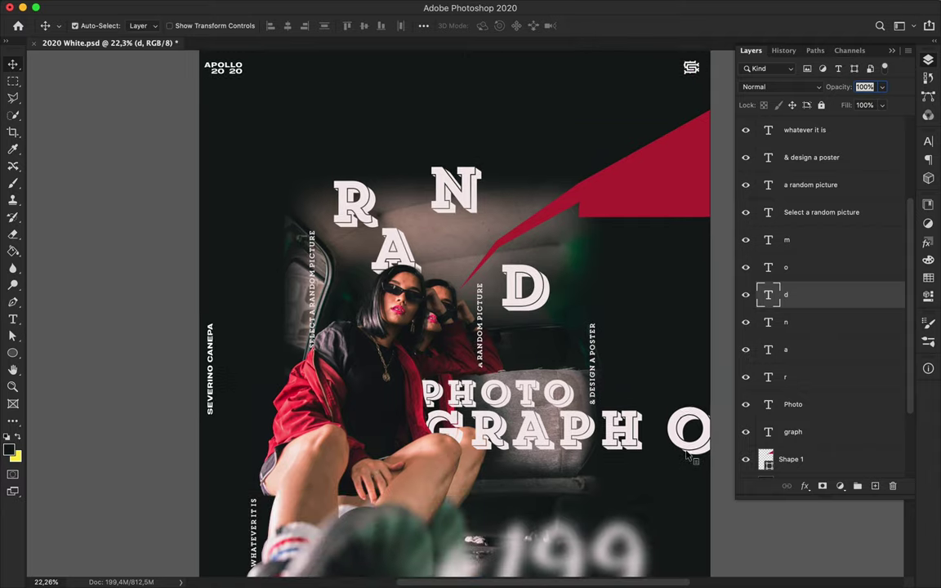
drag(692, 457, 633, 405)
scroll(633, 404, down, 5)
Step: Enlarge the M and place it low near the poster's bottom
ctrl+click(479, 481)
scroll(479, 458, down, 2)
key(ctrl+t)
drag(493, 388, 577, 465)
mouse_move(550, 386)
mouse_down()
mouse_move(533, 419)
mouse_move(490, 393)
mouse_up()
key(Return)
scroll(389, 189, up, 3)
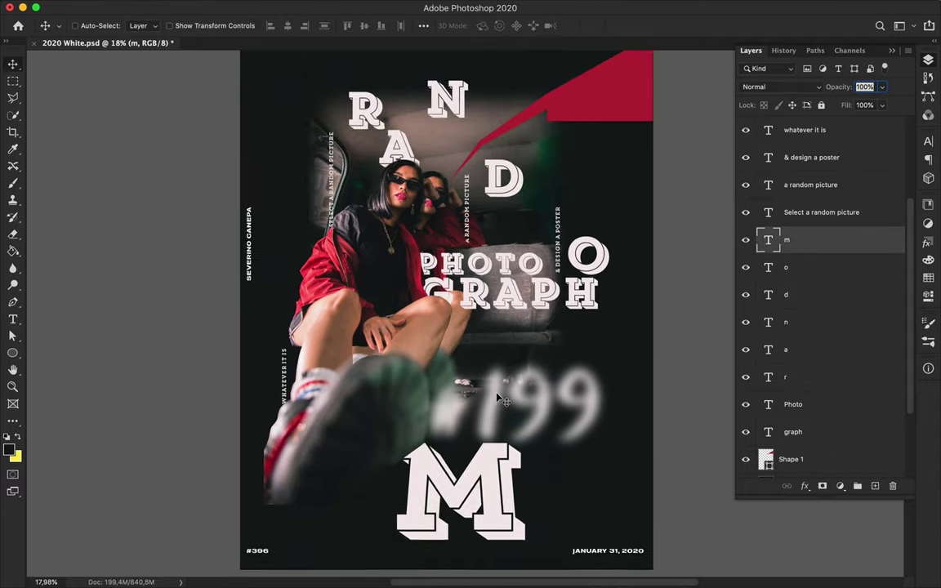
click(389, 189)
Step: Enlarge the A to about 140% and shrink the R to about 80%
key(ctrl+t)
drag(418, 224, 438, 239)
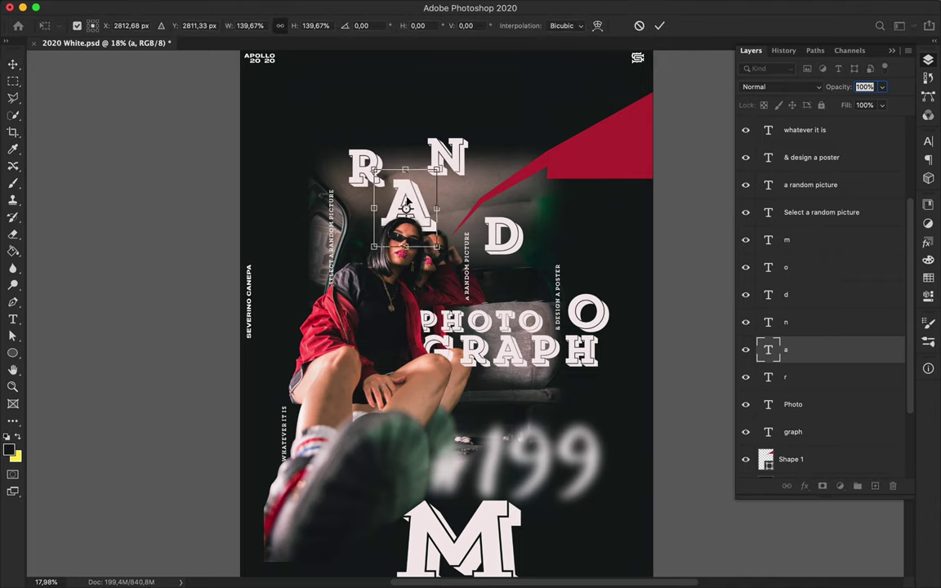
key(Return)
click(359, 163)
key(ctrl+t)
drag(398, 189, 377, 186)
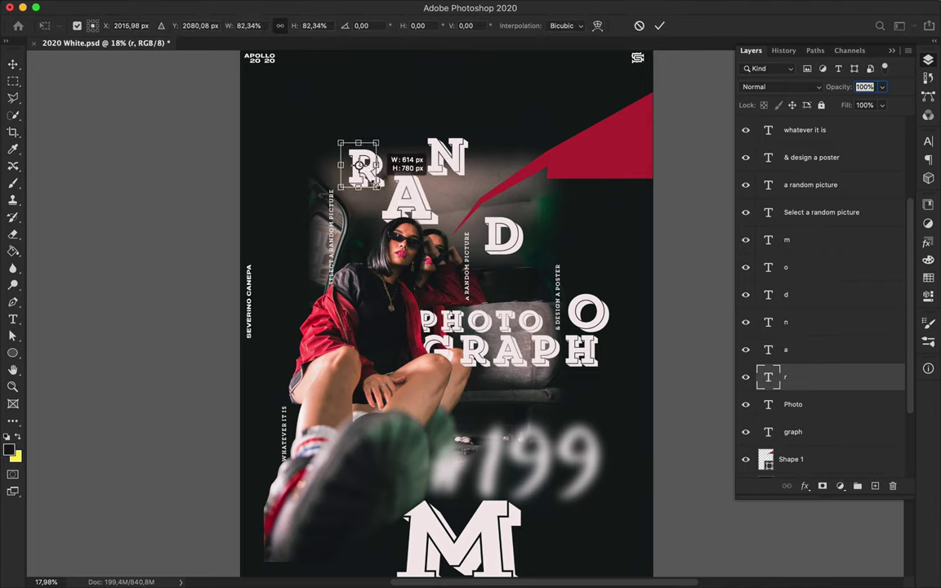
key(Return)
Step: Enlarge the N to about 140% and the D to about 160%
click(448, 155)
key(ctrl+t)
drag(468, 139, 489, 107)
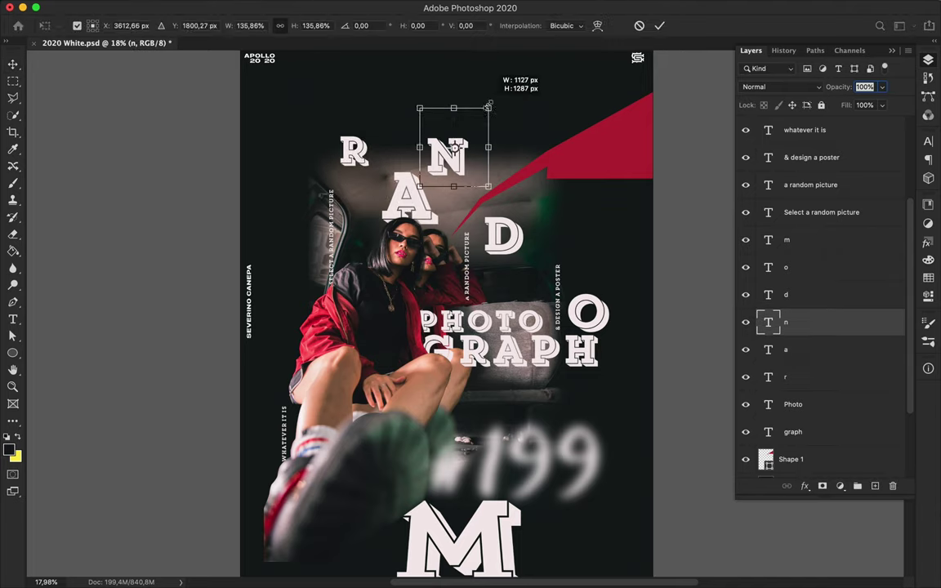
key(Return)
click(502, 237)
key(ctrl+t)
drag(527, 237, 560, 241)
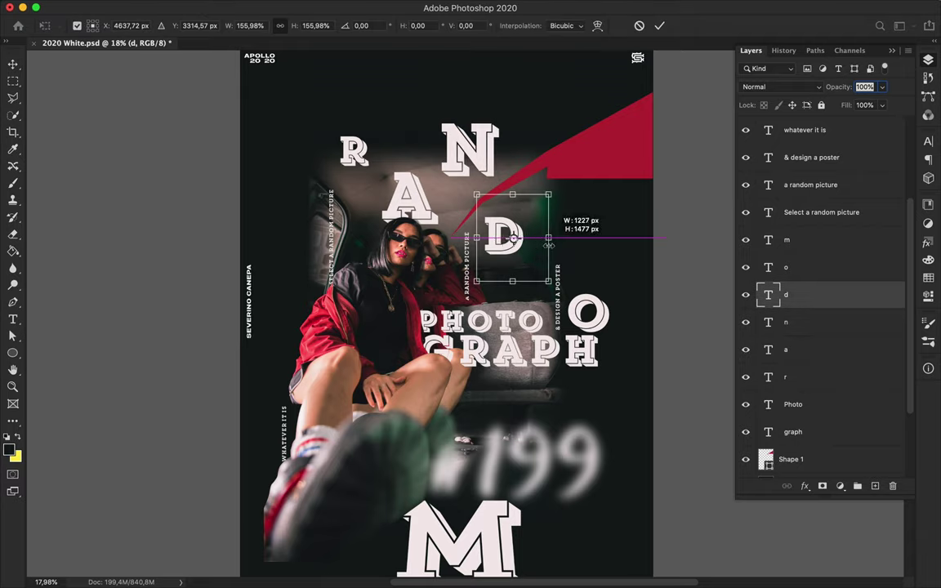
key(Return)
Step: Enlarge the O and push it up beside the D, running off the right edge
click(588, 314)
key(ctrl+t)
mouse_move(633, 258)
mouse_down()
mouse_move(662, 225)
mouse_move(621, 253)
mouse_move(639, 299)
mouse_up()
key(Return)
key(ctrl+t)
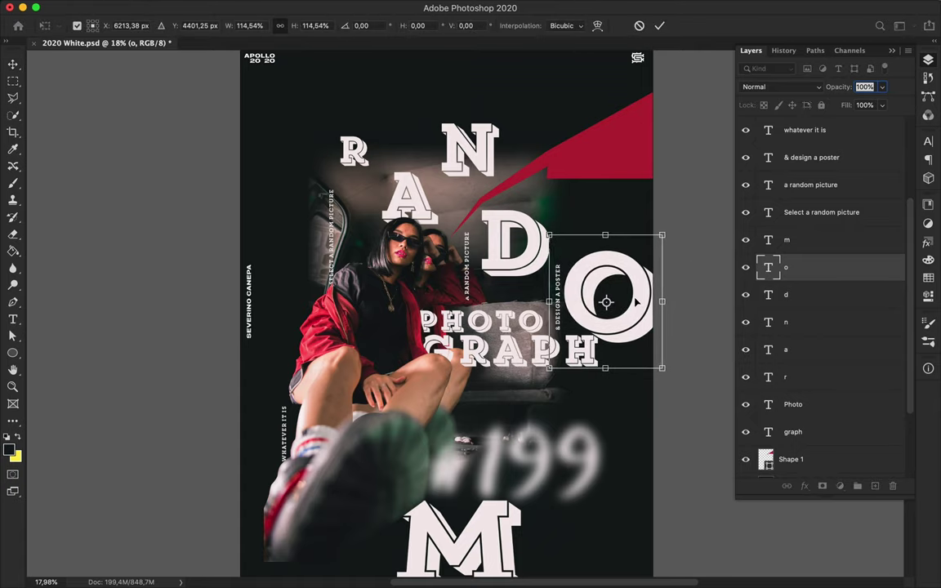
key(Return)
scroll(515, 522, down, 2)
ctrl+click(536, 374)
drag(536, 374, 529, 378)
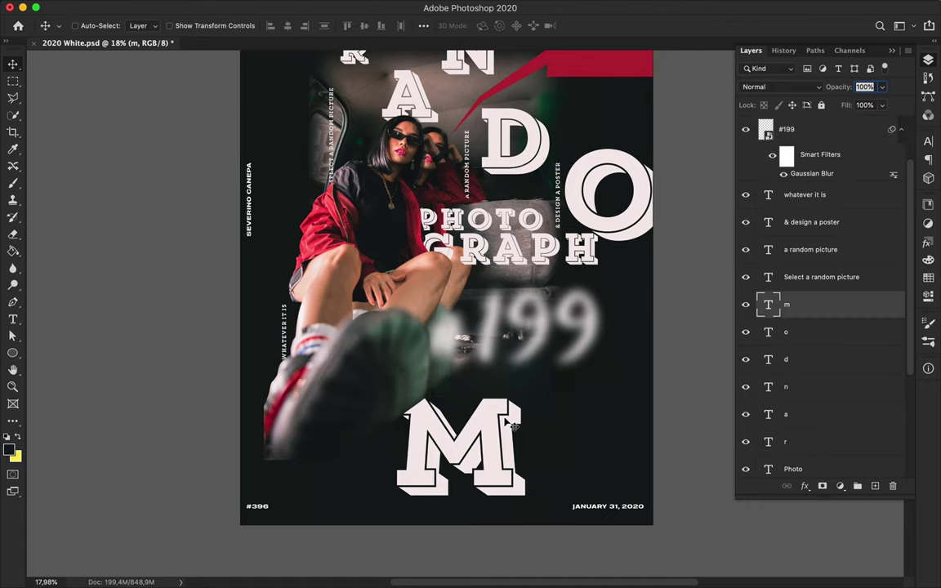
scroll(524, 417, down, 1)
Step: Apply a Gaussian blur with radius 56 to the O
click(601, 245)
click(309, 7)
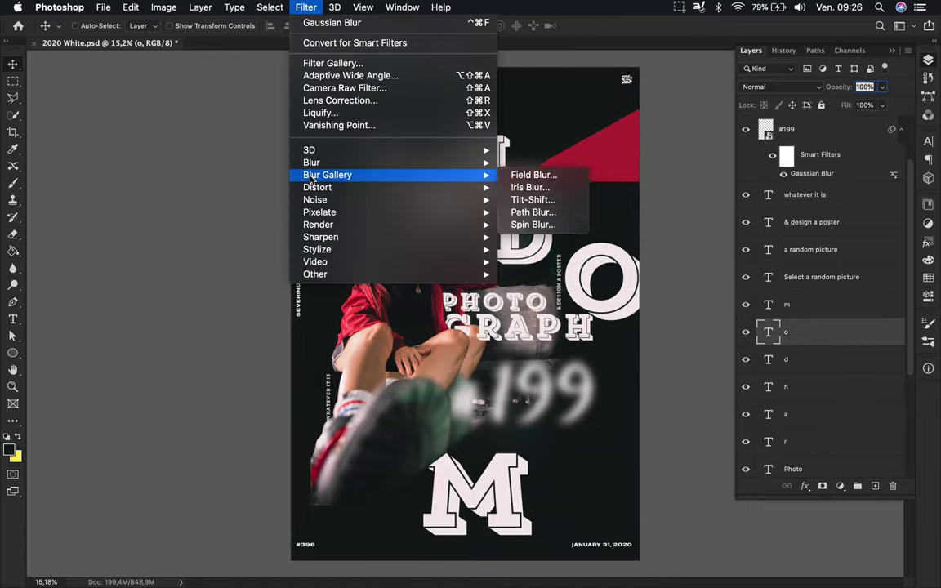
click(539, 210)
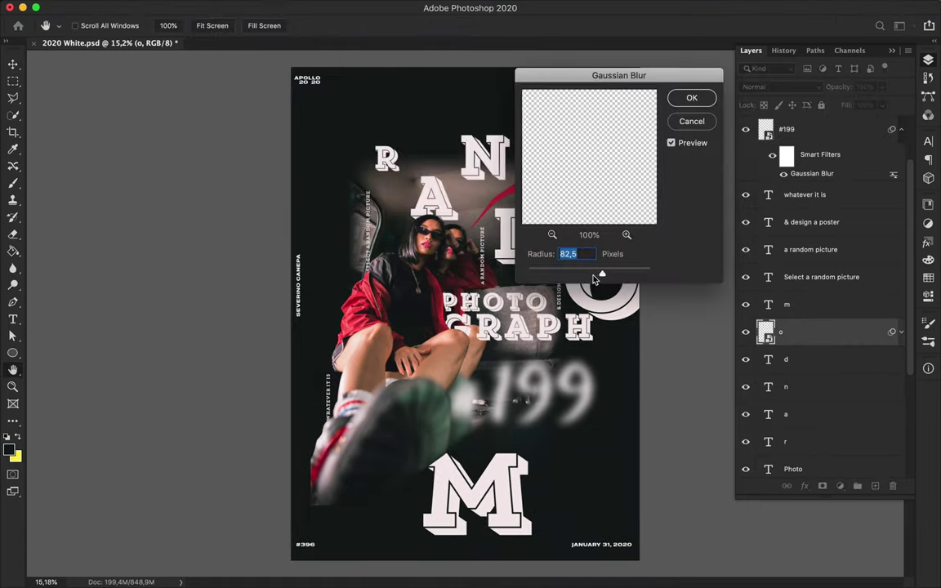
drag(586, 75, 726, 47)
drag(722, 246, 734, 245)
key(Return)
Step: Convert the D to a Smart Object and apply a Gaussian blur of 20.4
click(306, 6)
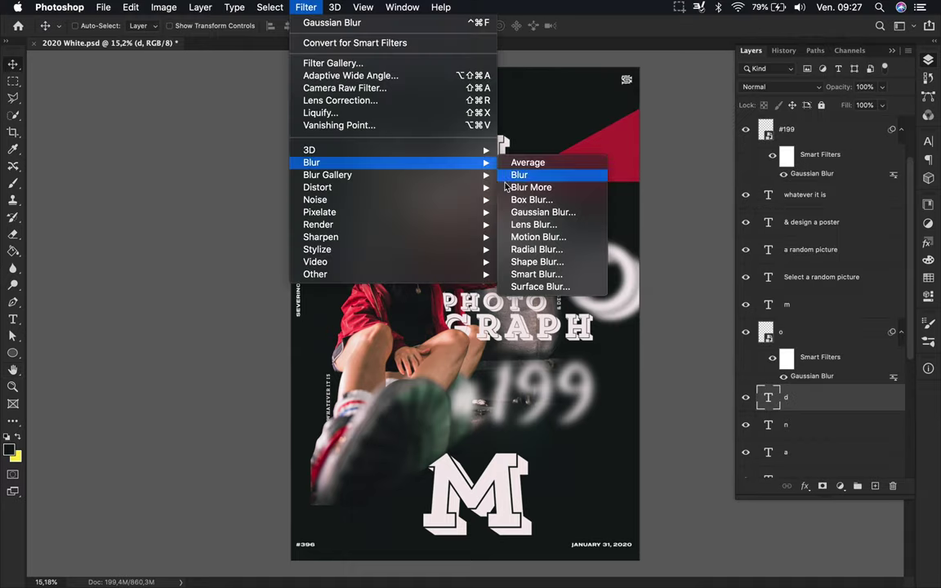
click(550, 220)
click(565, 204)
drag(734, 245, 719, 245)
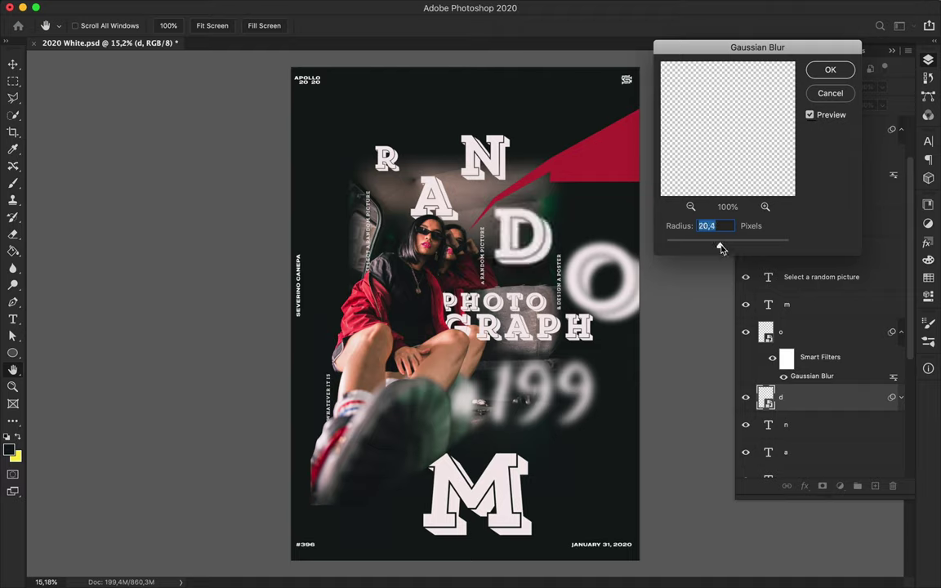
key(Return)
click(787, 305)
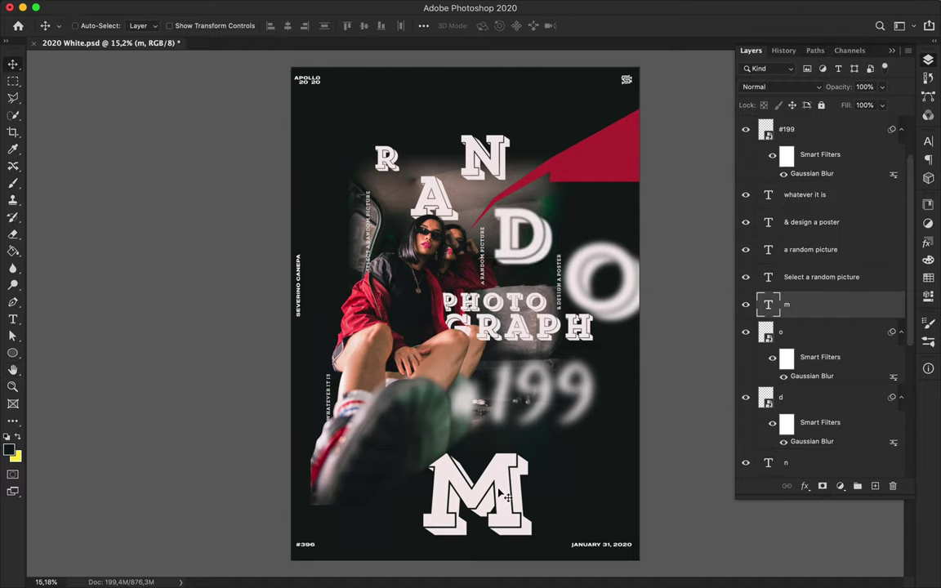
Step: Enlarge the M to about 124% and give it a smart Gaussian blur of 106
key(ctrl+t)
drag(557, 500, 571, 500)
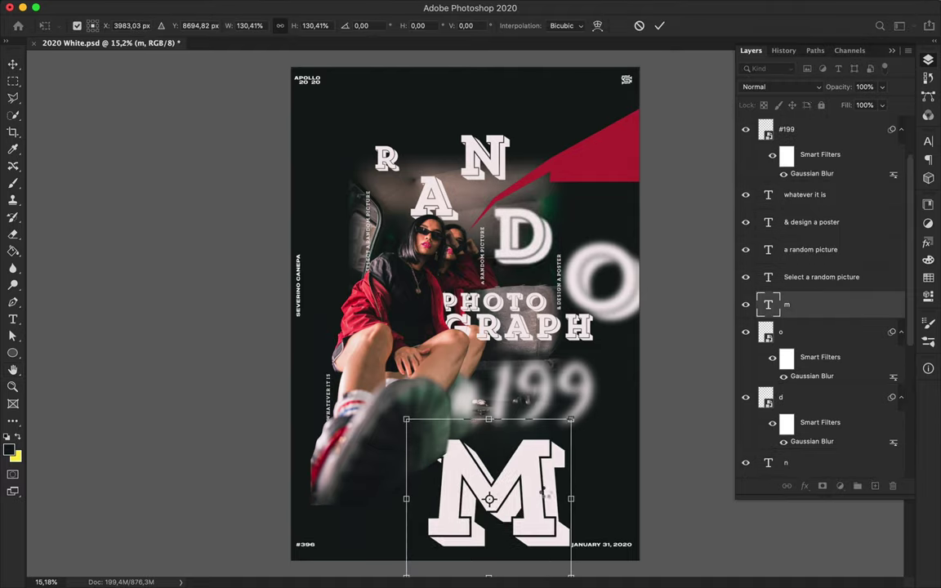
key(Return)
click(287, 7)
mouse_move(311, 162)
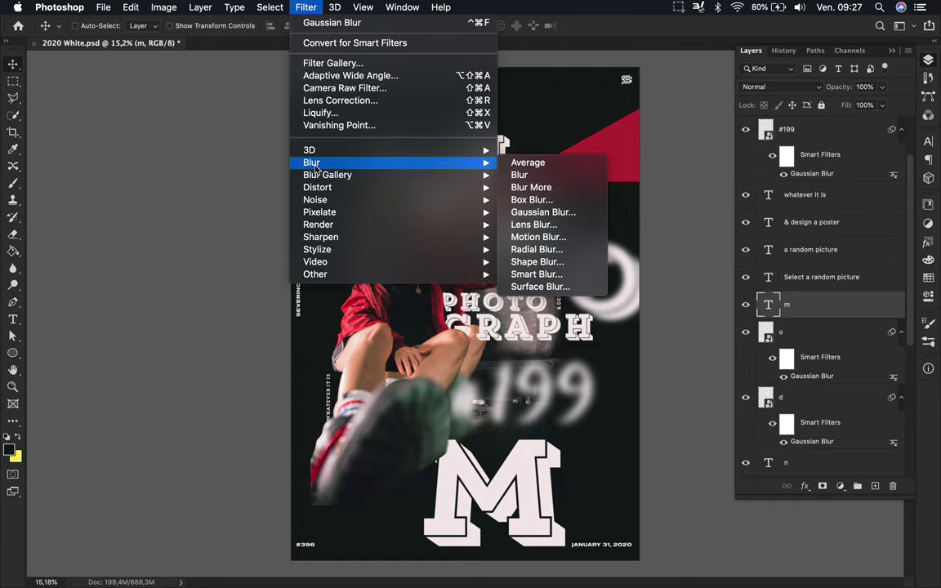
click(541, 216)
click(541, 203)
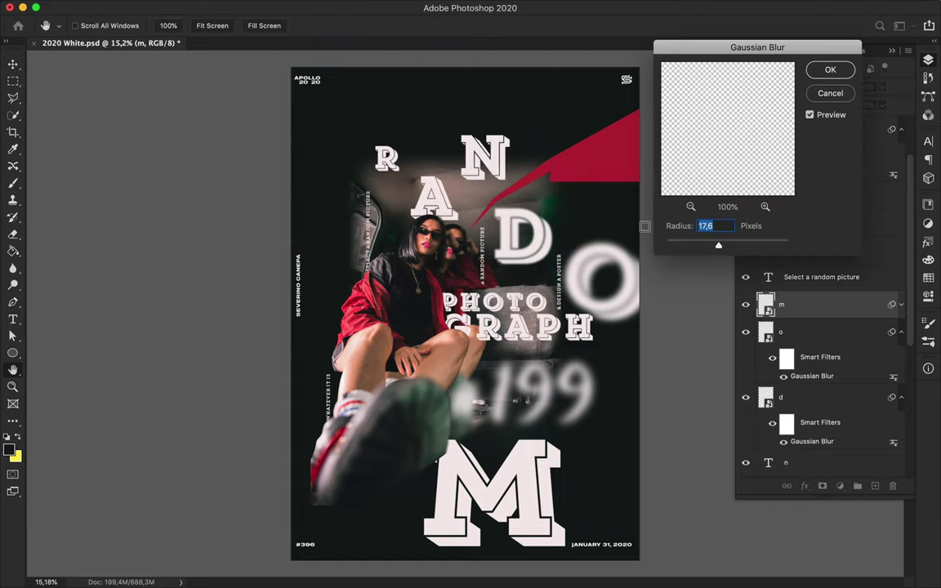
drag(741, 248, 747, 247)
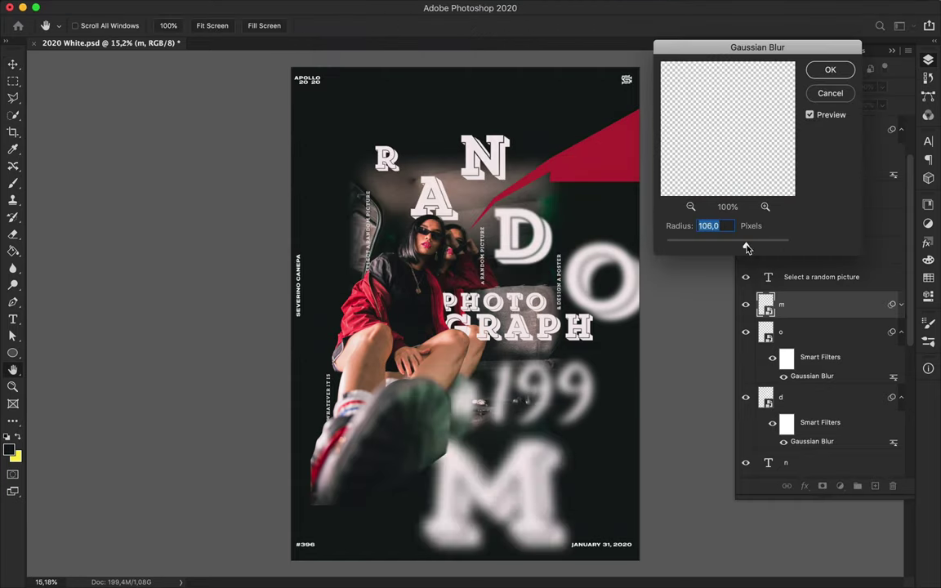
click(829, 70)
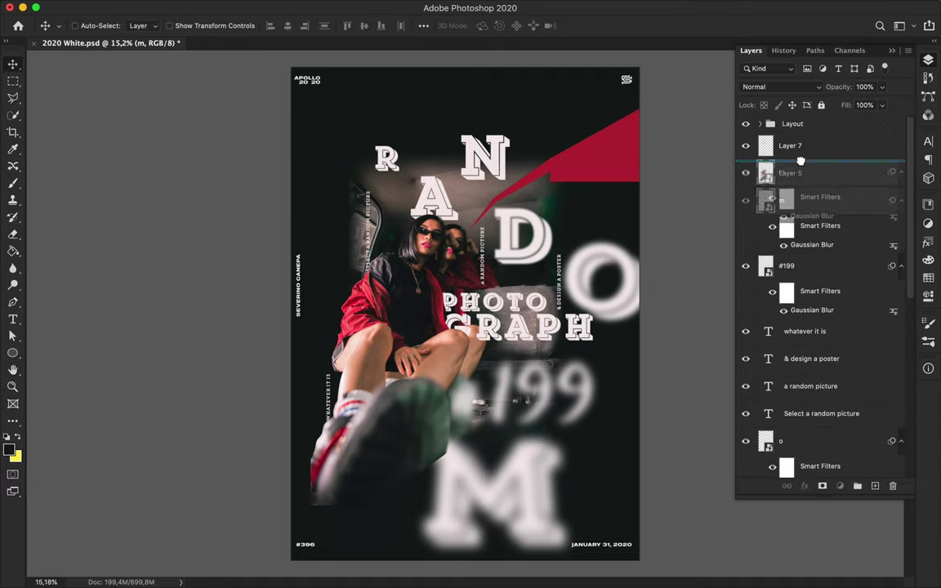
Step: Raise the M's layer below Layer 7, shift the M 90 px left, and move the R up-left
drag(768, 300, 799, 168)
mouse_move(539, 472)
mouse_down()
mouse_move(497, 457)
mouse_move(468, 465)
mouse_up()
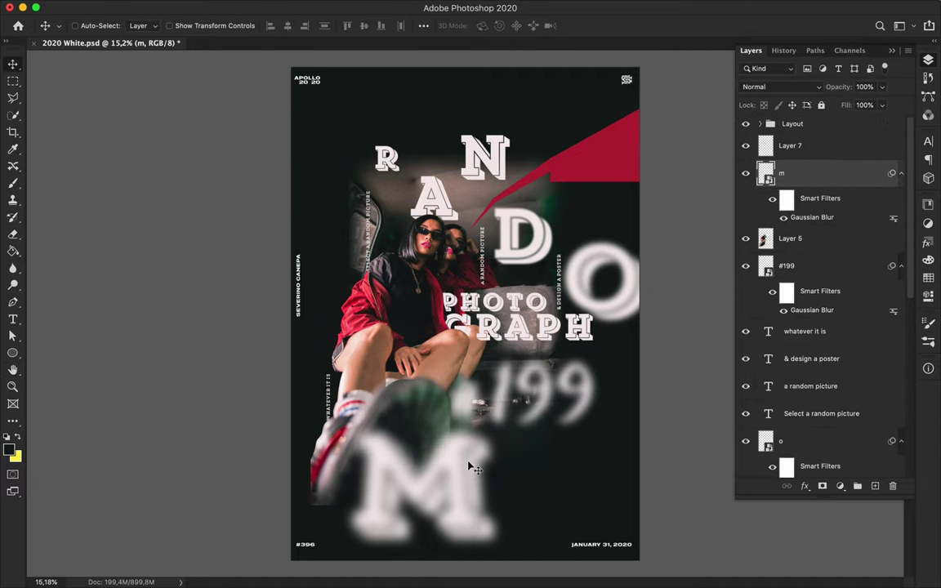
drag(398, 162, 355, 138)
Step: Move the A left and shrink it to about 91%, then shift the N left and down
drag(451, 202, 426, 205)
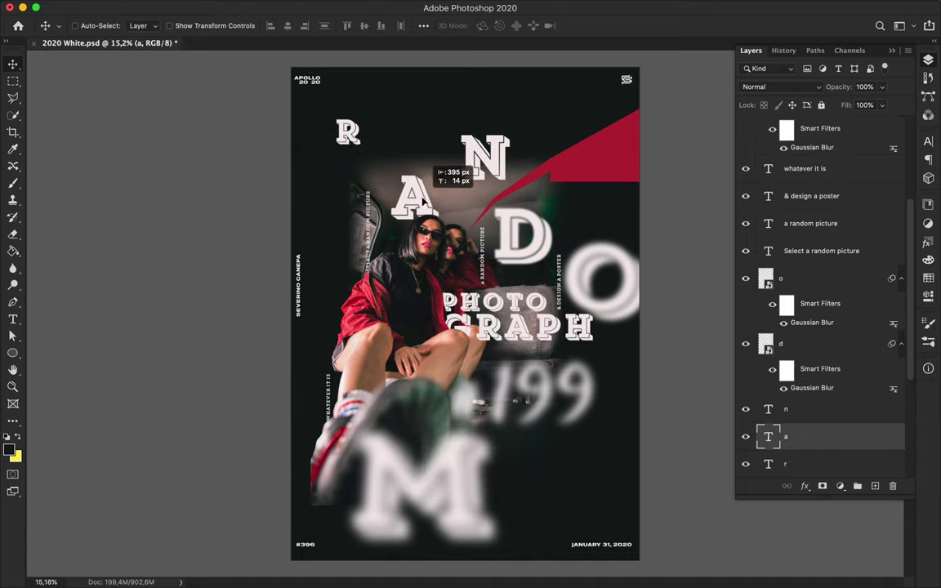
key(ctrl+t)
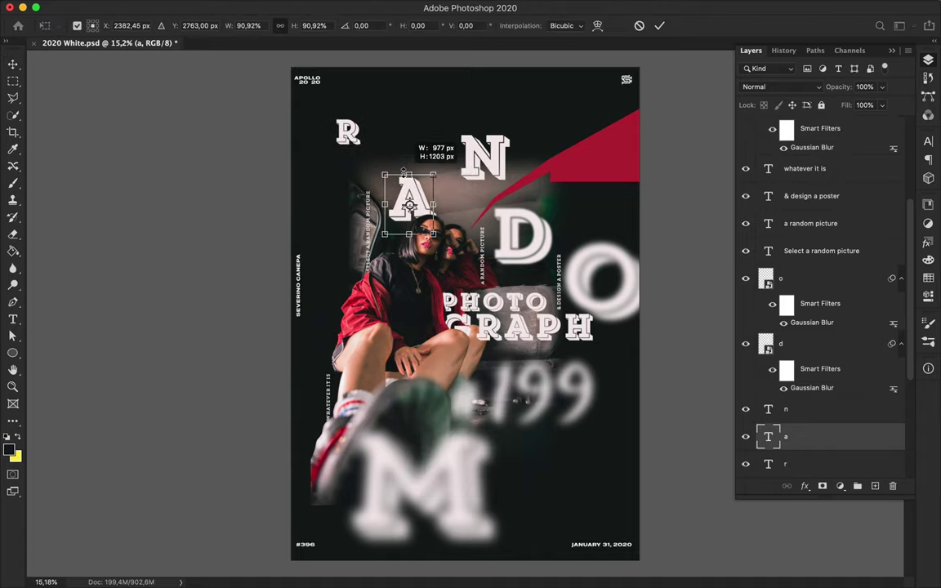
drag(377, 169, 385, 178)
key(Return)
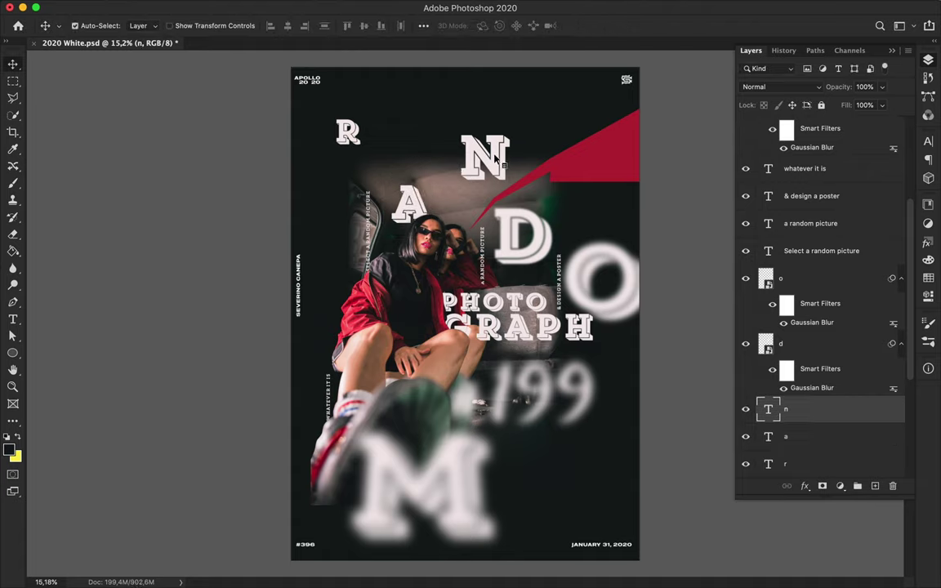
drag(495, 158, 476, 166)
Step: Nudge the D down, shift GRAPH down-right, and lower the #199 text slightly
click(518, 256)
key(ctrl+t)
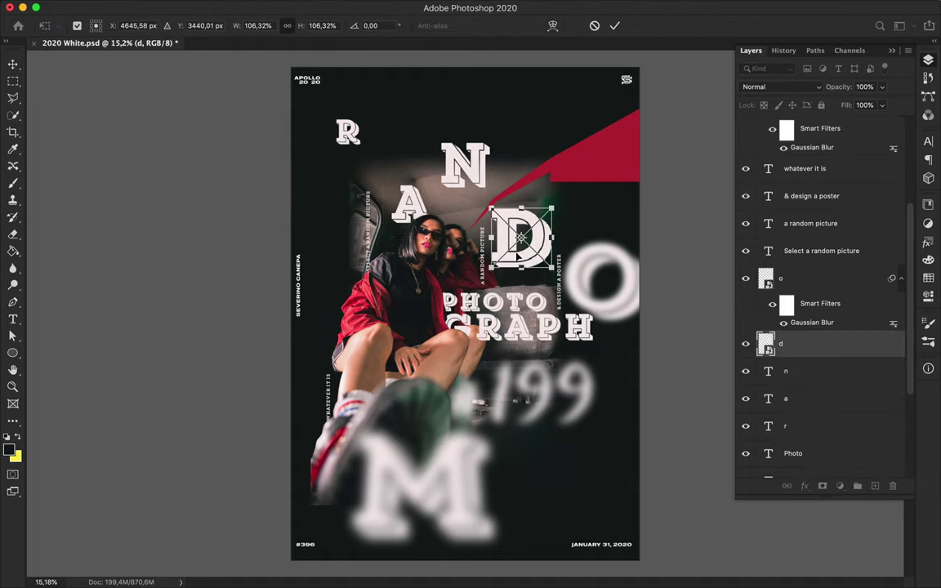
key(Return)
key(ctrl+f)
drag(519, 256, 517, 278)
mouse_move(477, 303)
mouse_down()
mouse_move(518, 304)
mouse_move(520, 323)
mouse_up()
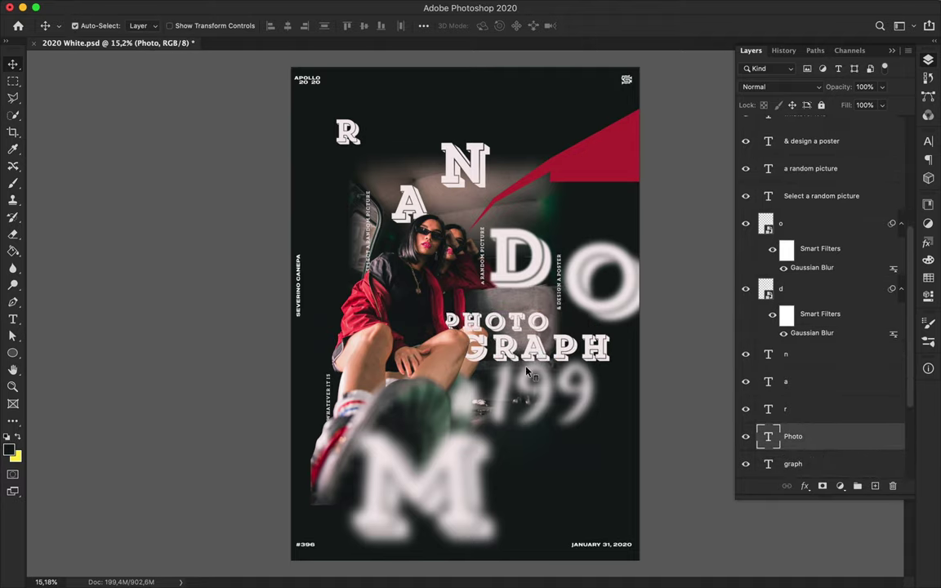
drag(526, 373, 529, 396)
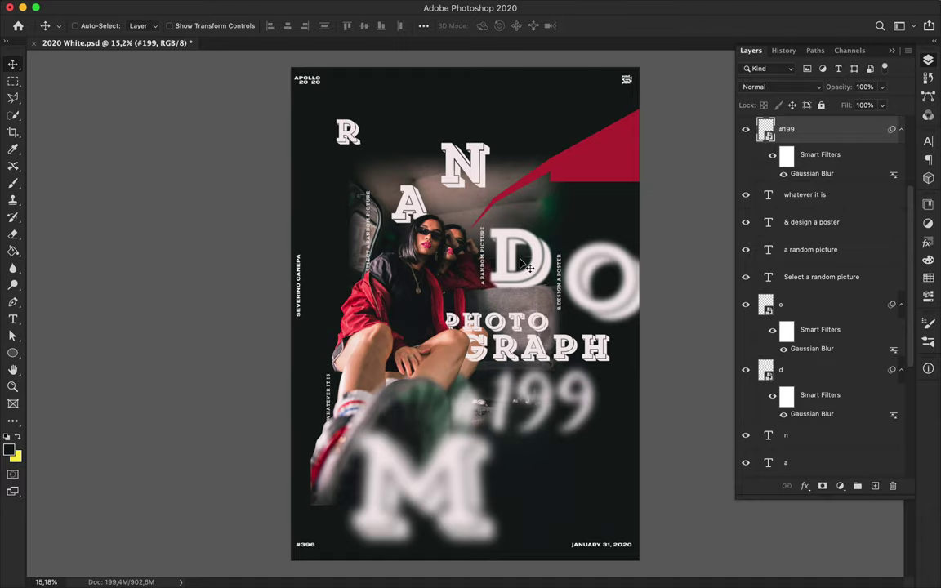
Step: Convert the n letter layer to a smart object and apply a 4.2 px Gaussian Blur
scroll(527, 265, up, 5)
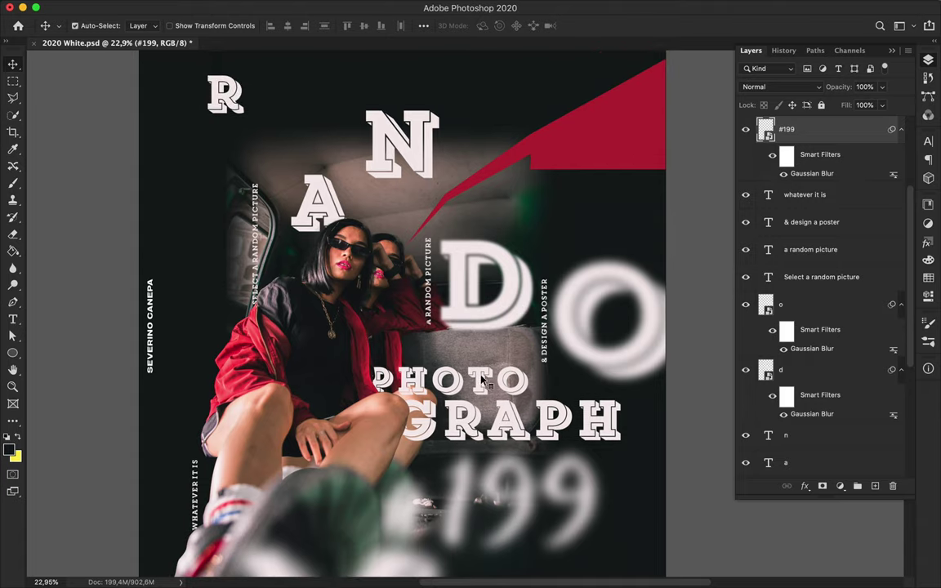
click(484, 381)
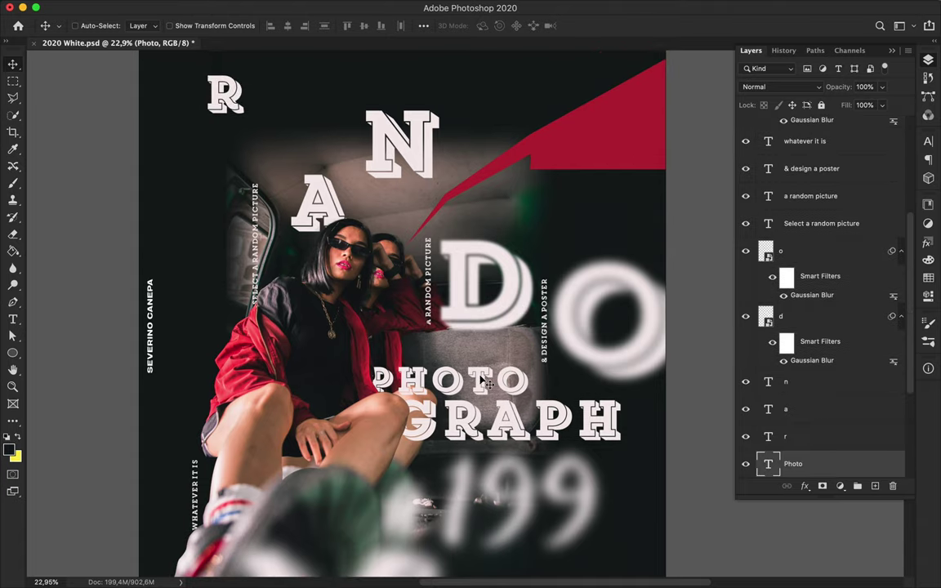
click(412, 159)
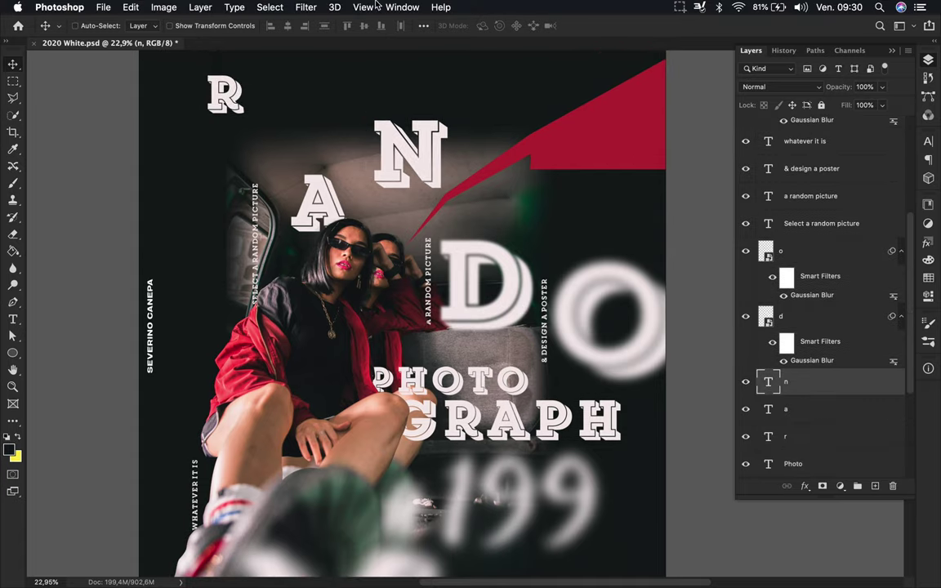
click(305, 8)
click(543, 213)
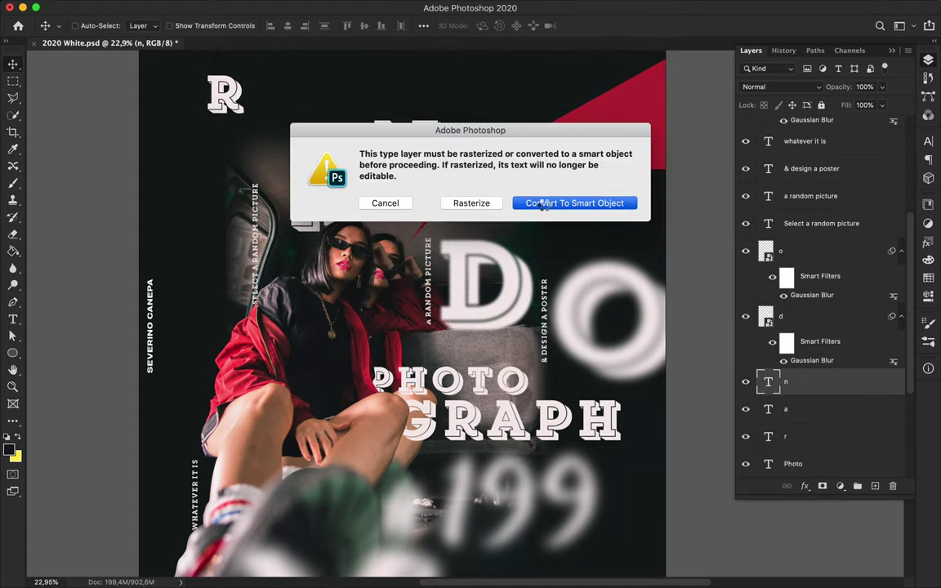
click(567, 202)
drag(746, 245, 694, 247)
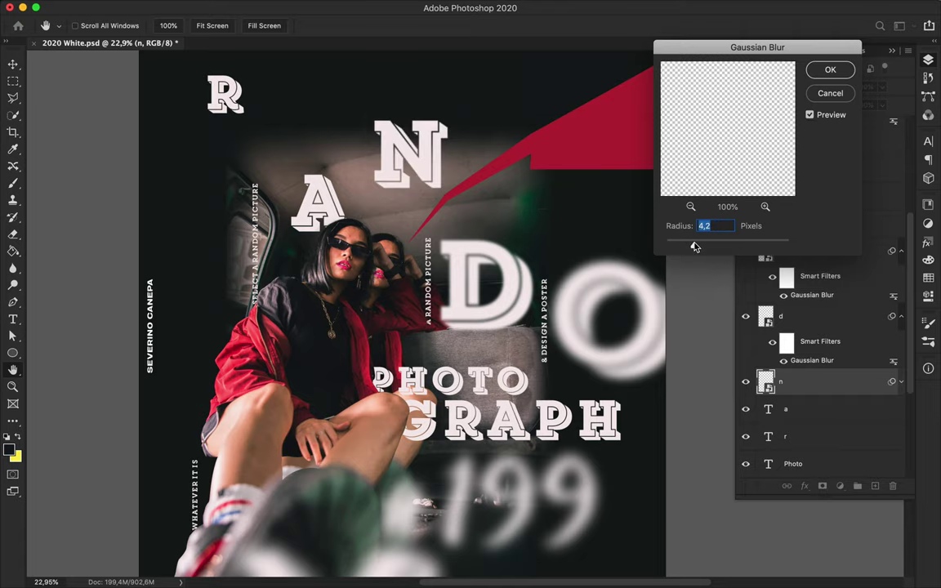
click(831, 71)
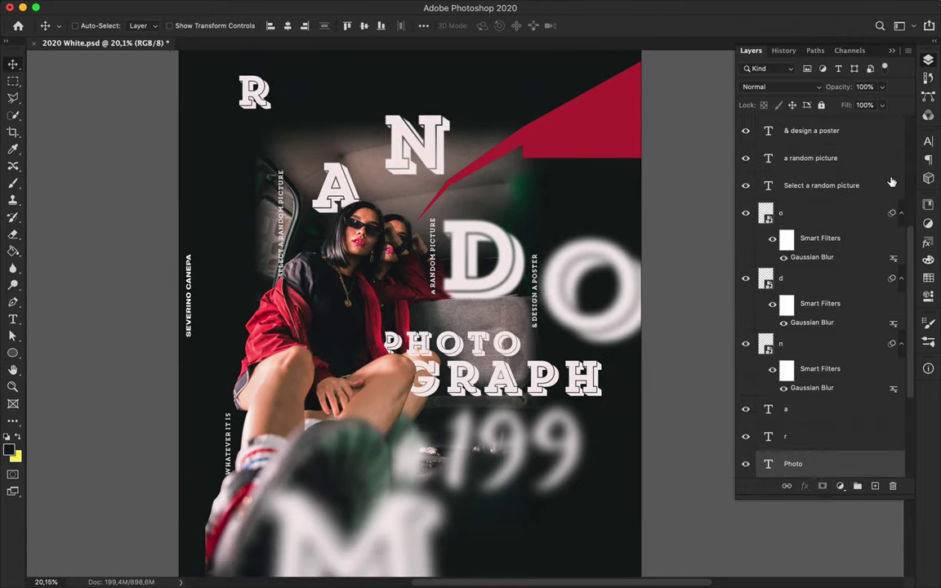
Step: Set PHOTO in the Core Magic 2D Double font with -140 tracking
click(928, 141)
click(846, 153)
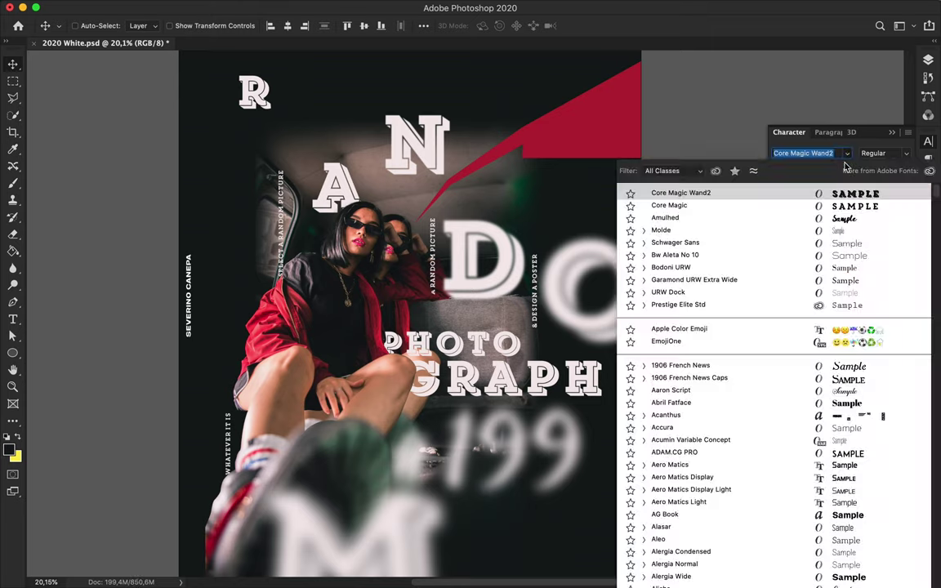
scroll(724, 447, down, 5)
scroll(721, 450, down, 10)
scroll(721, 450, down, 15)
scroll(715, 408, up, 4)
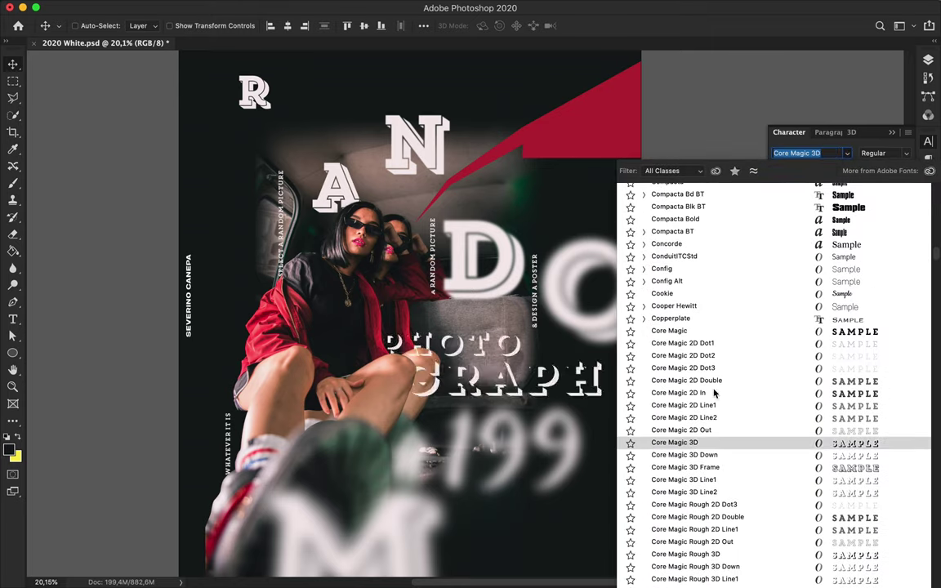
click(707, 386)
click(872, 183)
key(Down)
key(Down)
key(Down)
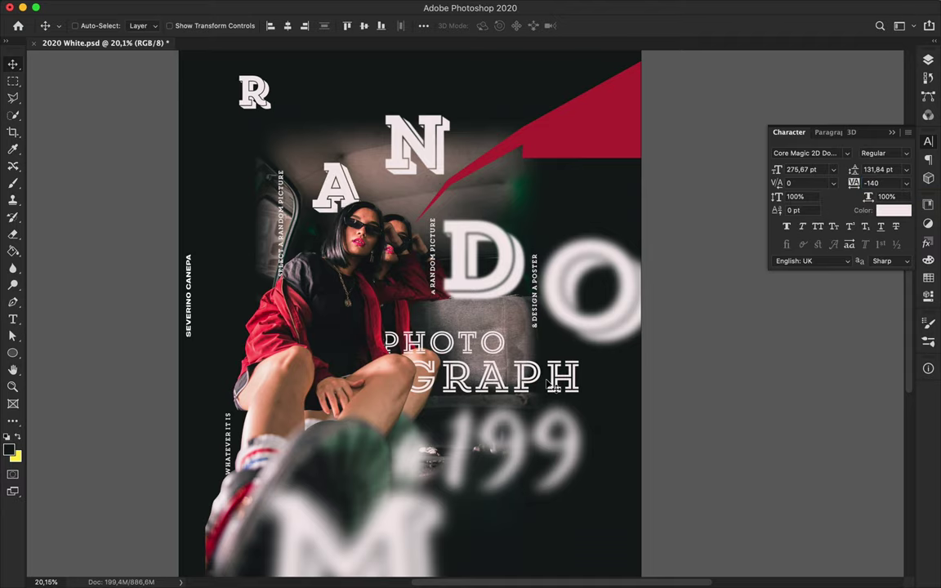
Step: Apply the same character settings to the graph text layer and nudge PHOTO slightly upward
key(F7)
scroll(804, 408, down, 5)
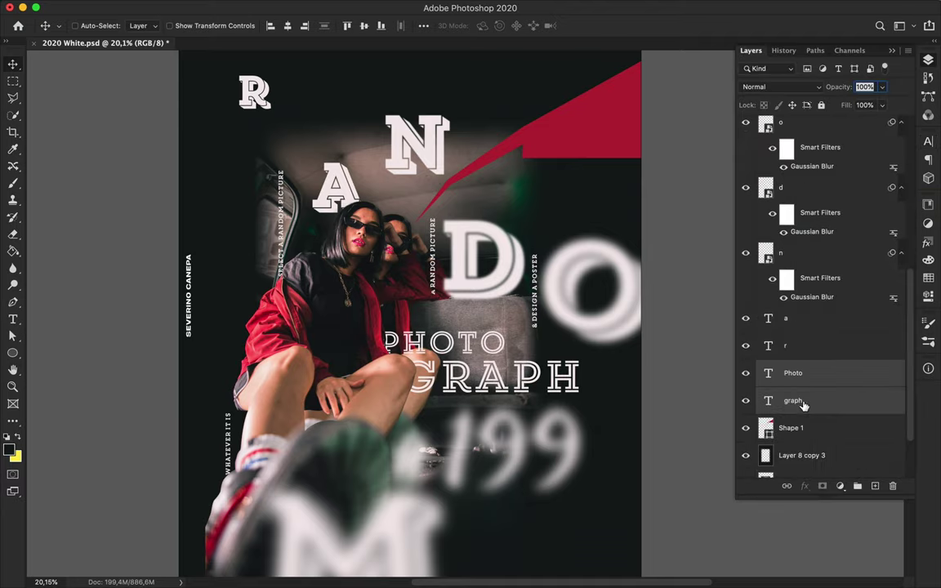
double_click(768, 400)
click(927, 141)
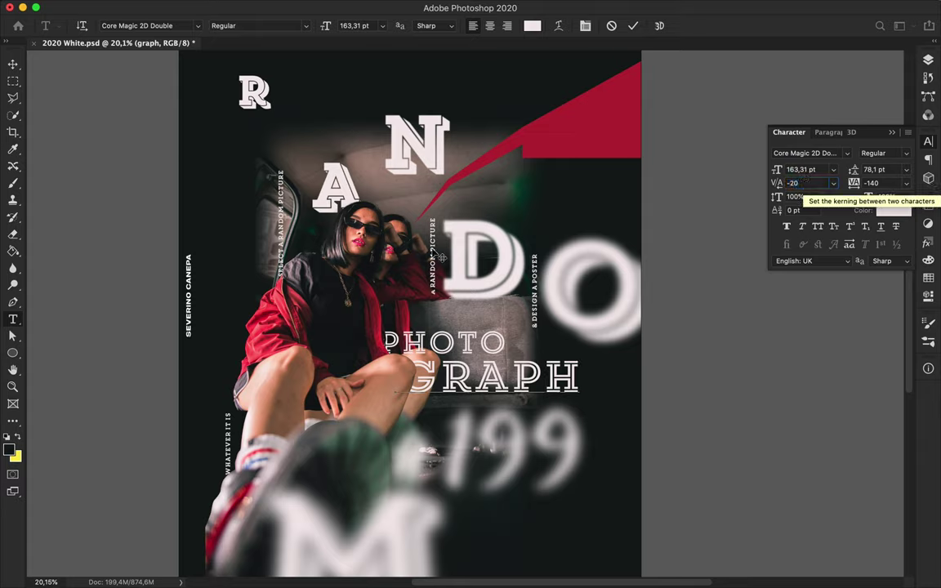
key(ctrl+Return)
drag(487, 349, 494, 370)
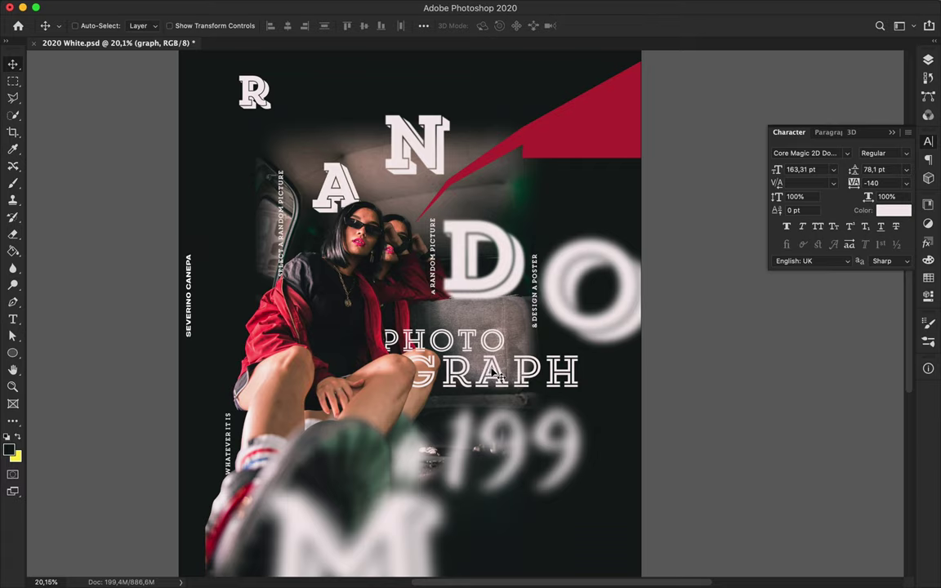
click(928, 59)
Step: Duplicate the Photo and graph layers and make the copies' text red
click(793, 299)
shift+click(816, 327)
key(ctrl+j)
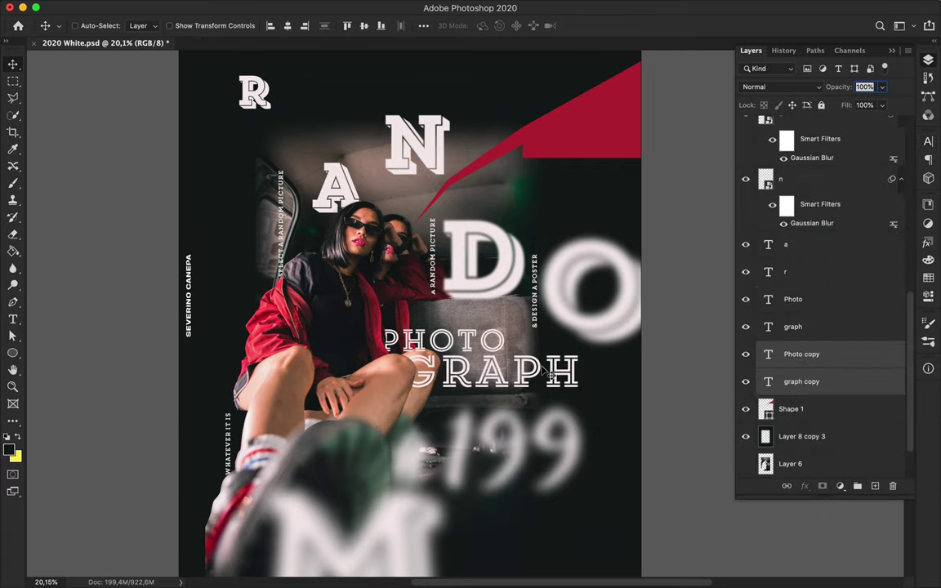
key(t)
click(532, 26)
click(695, 137)
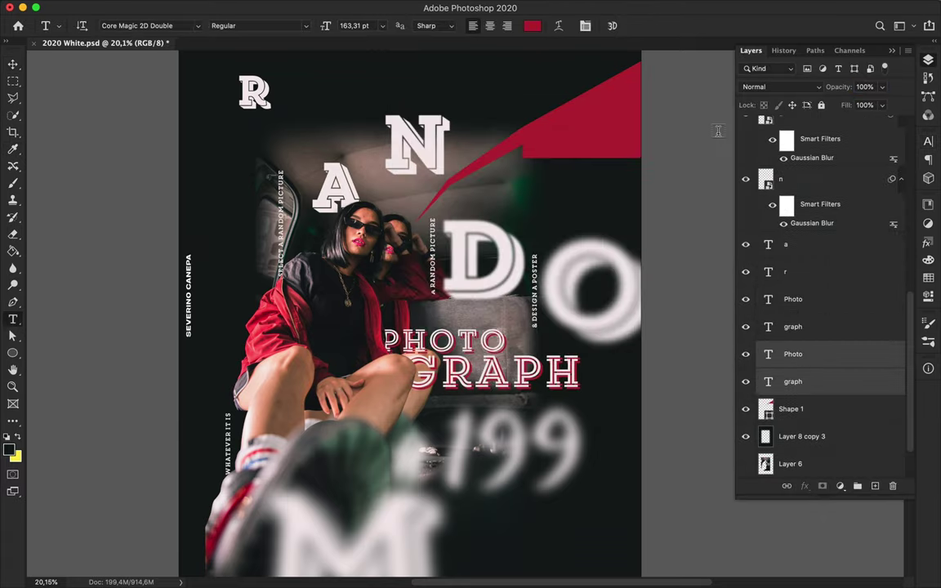
Step: Stack the red copies below the white originals and offset them slightly as a shadow
scroll(520, 370, up, 1)
key(v)
drag(809, 361, 813, 396)
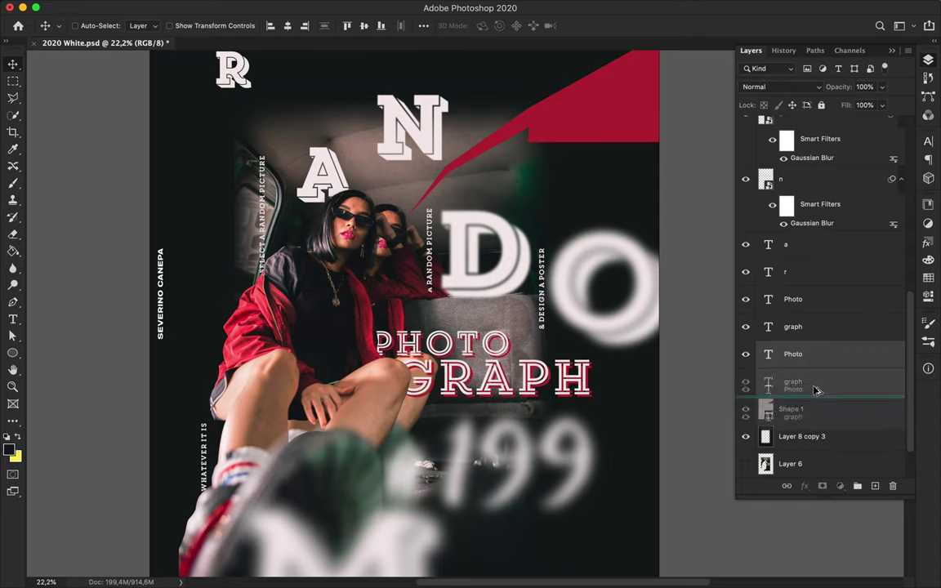
drag(582, 374, 583, 374)
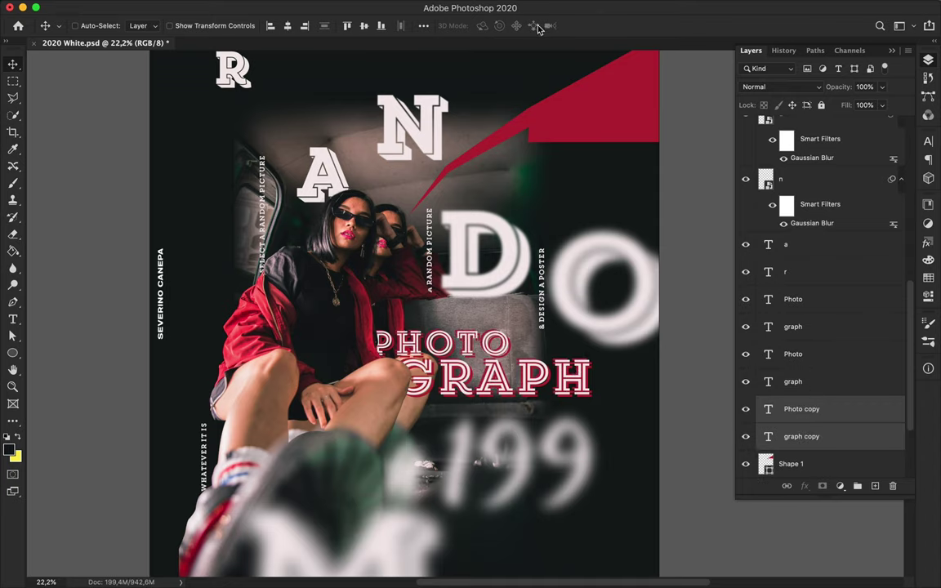
click(928, 277)
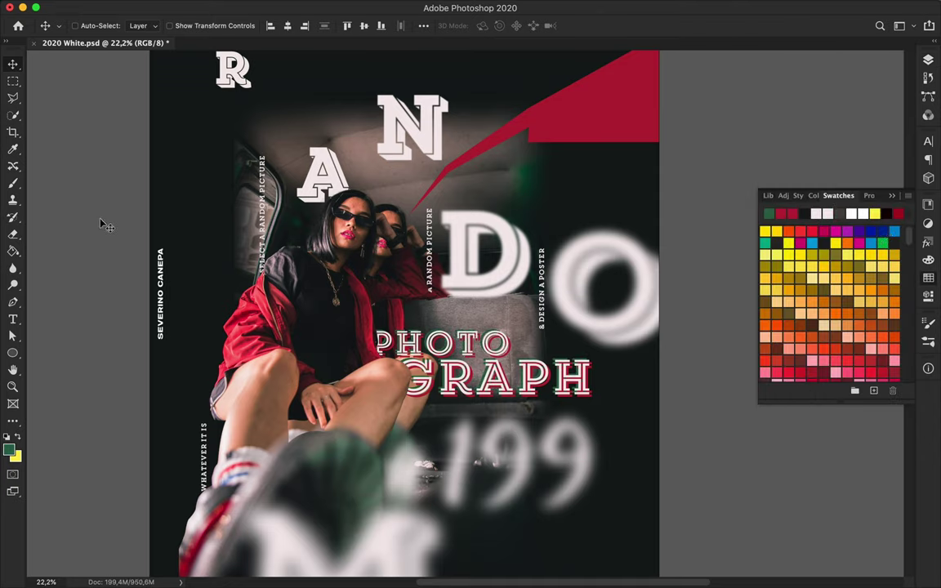
scroll(637, 203, down, 3)
scroll(693, 207, up, 1)
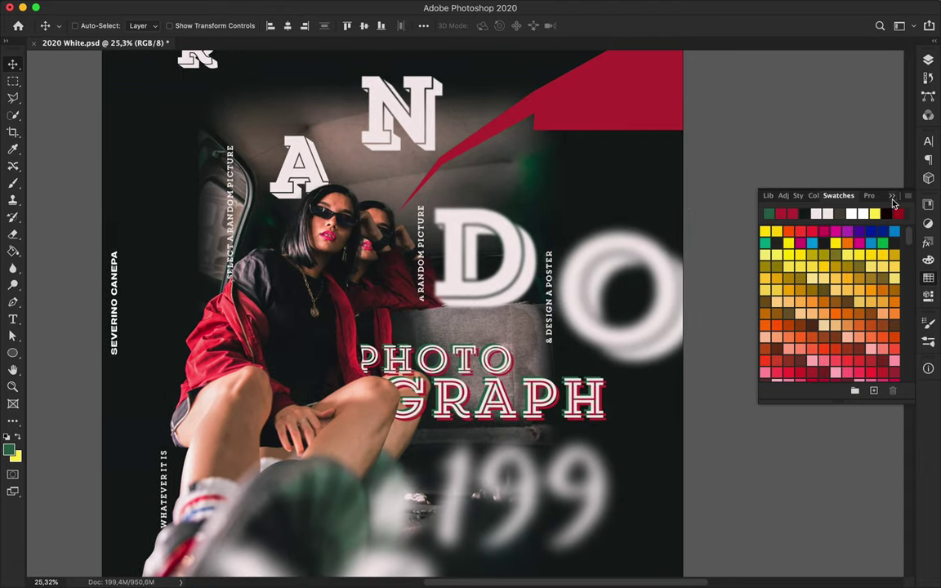
Step: Draw two small green circles and blur the one beside the red shape as a smart object
click(892, 196)
key(u)
scroll(522, 200, up, 2)
right_click(13, 353)
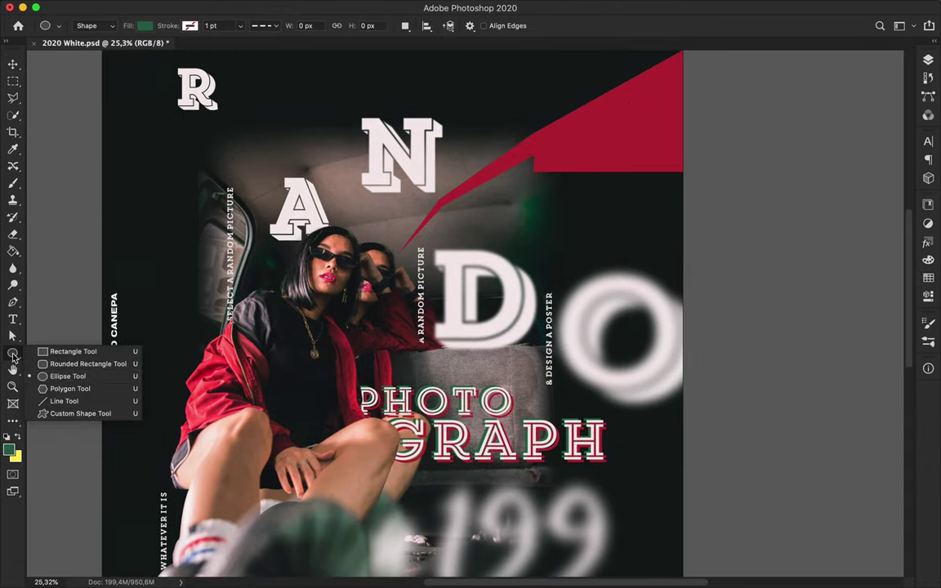
mouse_move(238, 136)
mouse_down()
mouse_move(255, 154)
mouse_move(248, 147)
mouse_up()
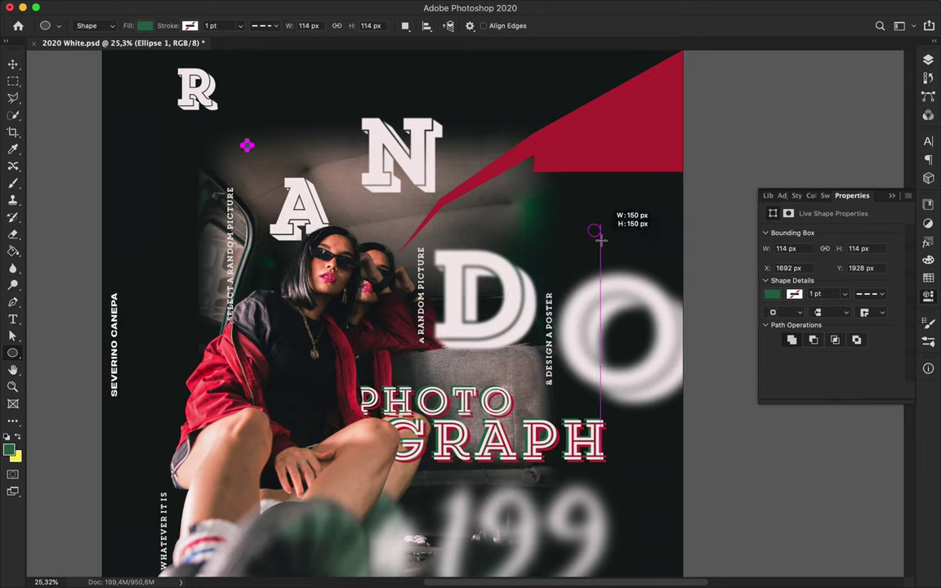
drag(596, 234, 612, 250)
click(306, 6)
click(539, 202)
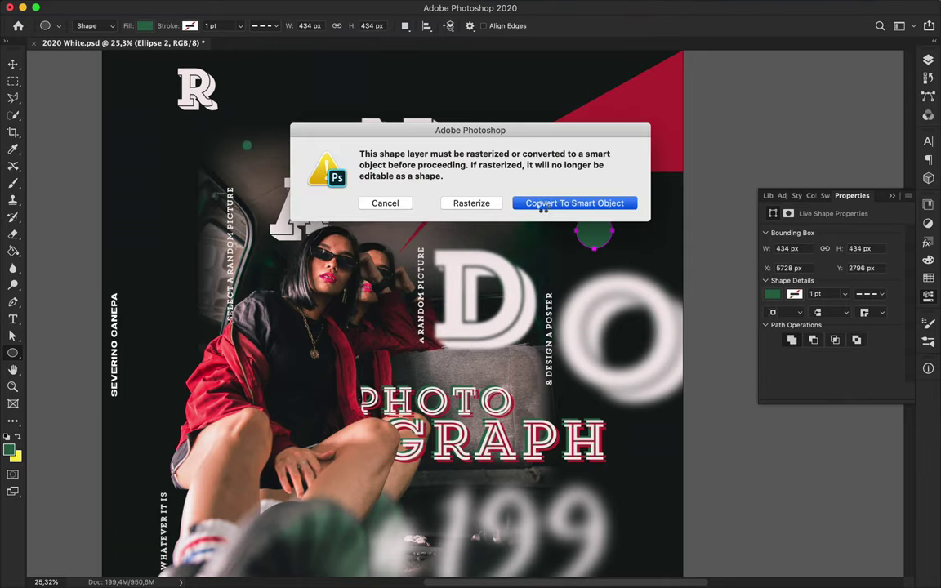
drag(697, 246, 708, 247)
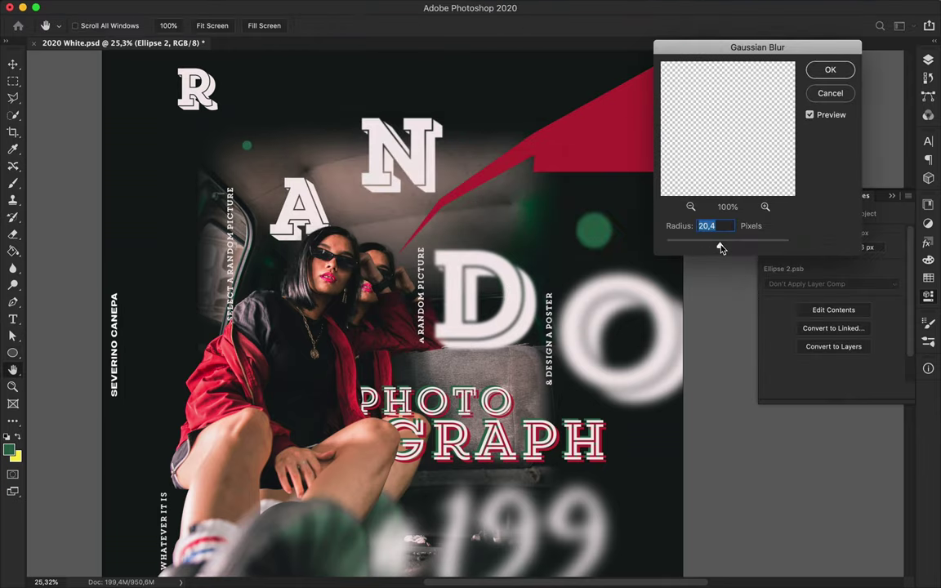
click(829, 71)
Step: Draw a larger green circle near the M and shift it left
scroll(523, 425, down, 5)
drag(499, 432, 550, 483)
key(v)
drag(516, 430, 486, 433)
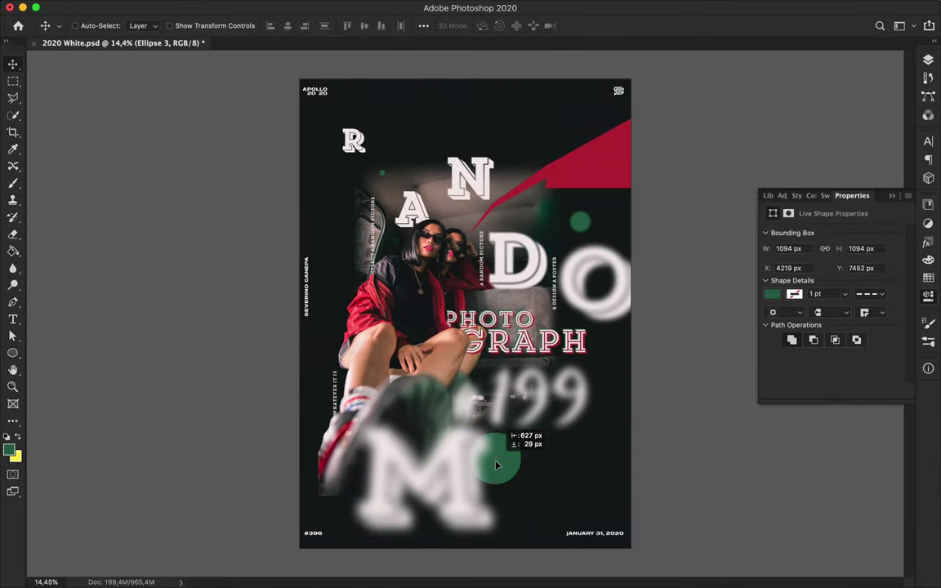
Step: Give the large green circle a strong Gaussian blur and draw a circle in the lower-left corner
click(306, 7)
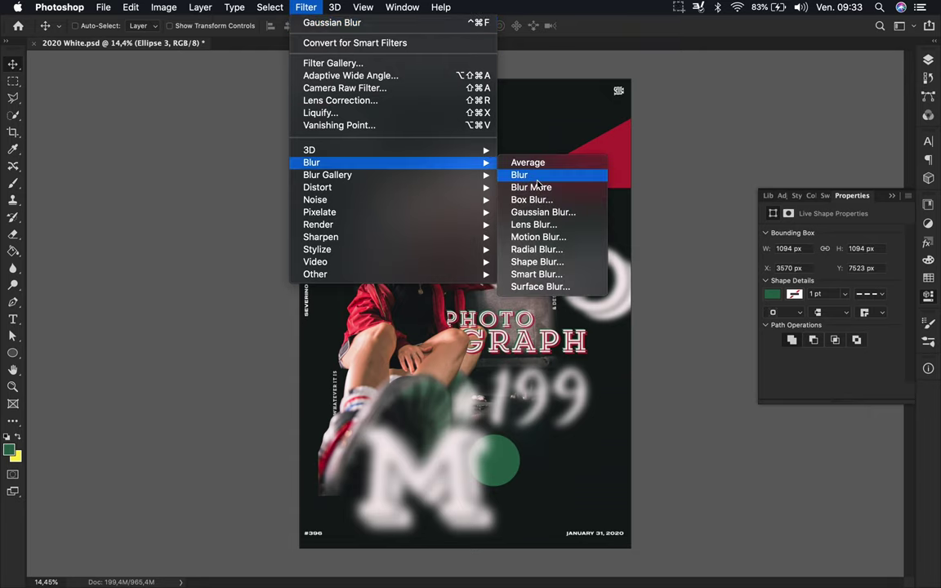
click(514, 174)
click(536, 202)
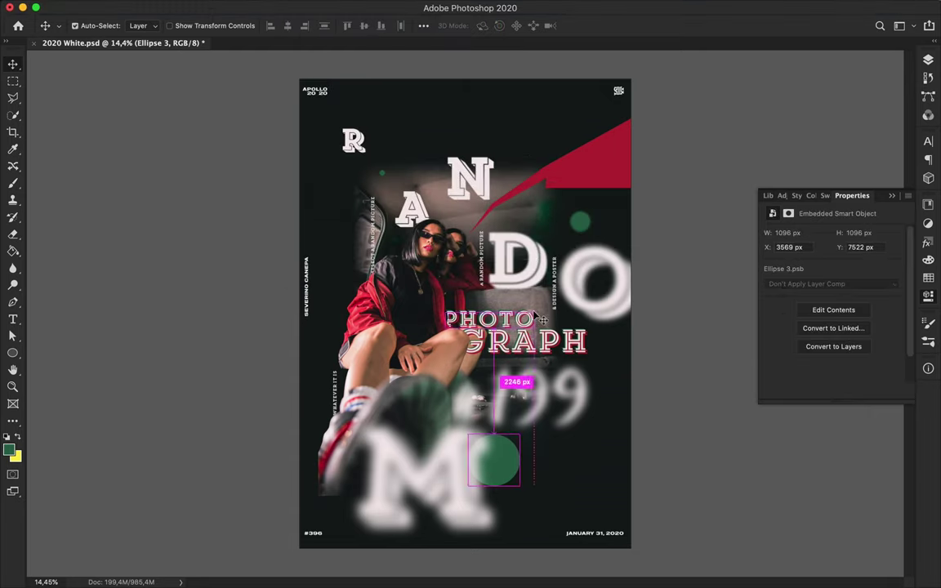
key(super+z)
click(306, 8)
click(565, 214)
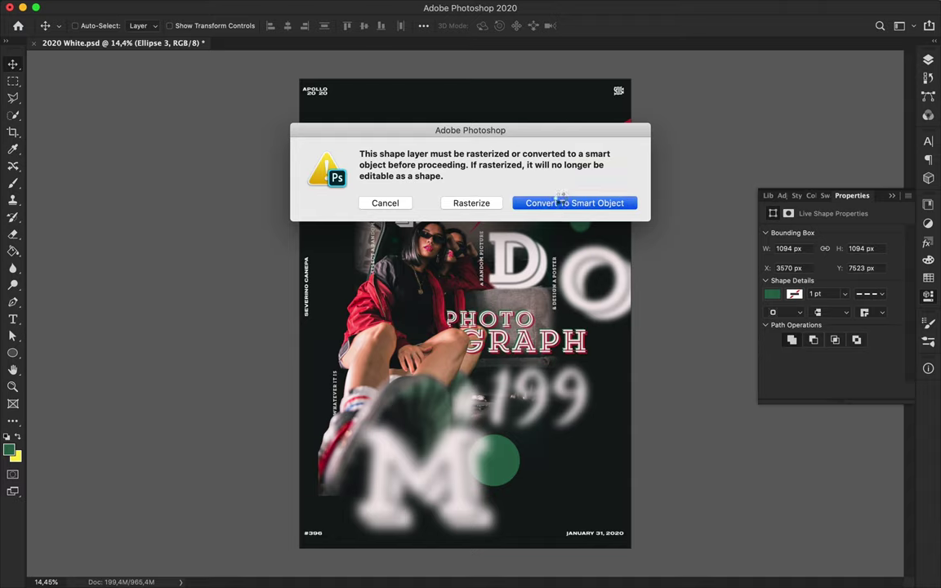
drag(720, 245, 737, 249)
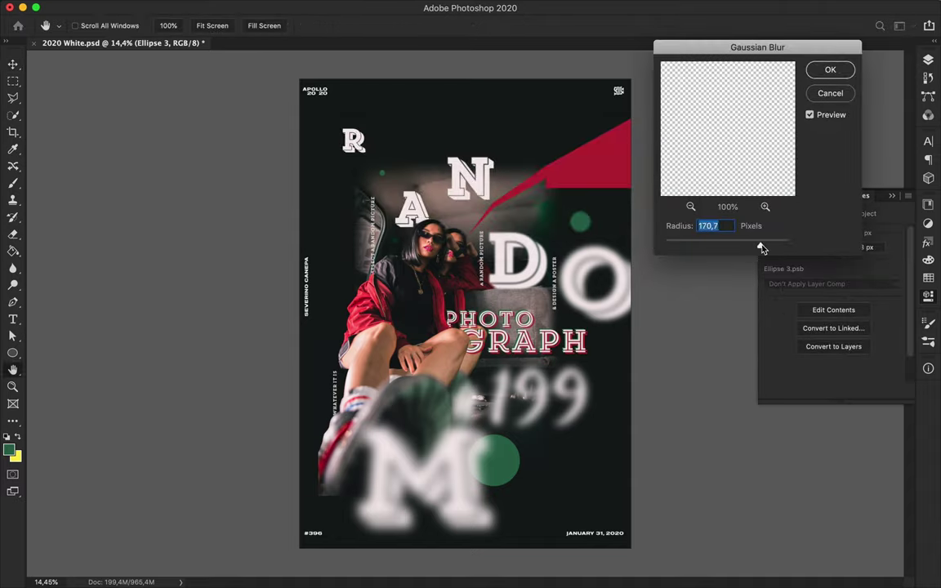
click(828, 70)
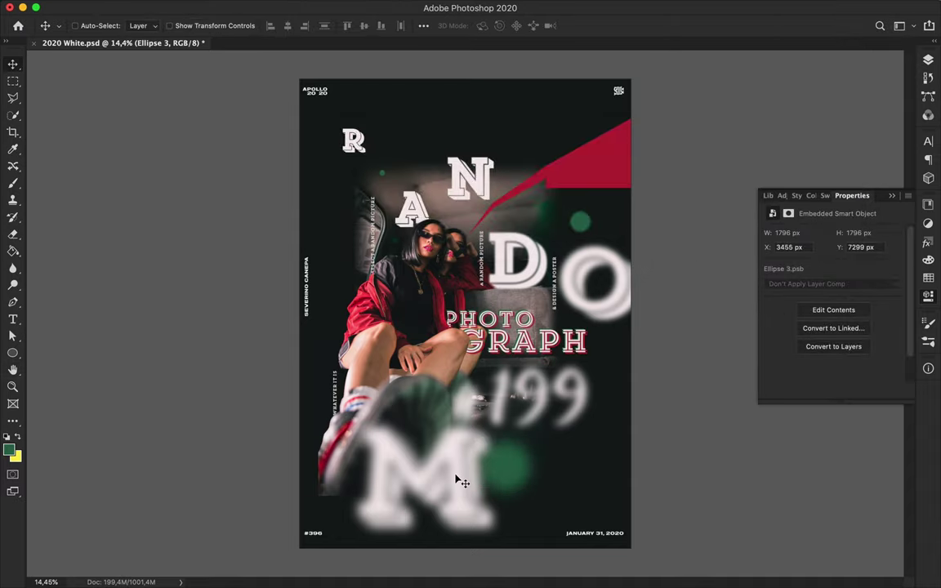
key(u)
drag(312, 508, 409, 574)
Step: Move the lower-left circle's layer near the top of the stack and fill it red
key(v)
key(F7)
mouse_move(784, 408)
mouse_down()
mouse_move(811, 270)
mouse_move(804, 135)
mouse_up()
key(u)
click(96, 25)
click(108, 82)
key(v)
Step: Blur the red circle as a smart object, then add a 576,7 px Gaussian Blur
click(305, 8)
mouse_move(312, 162)
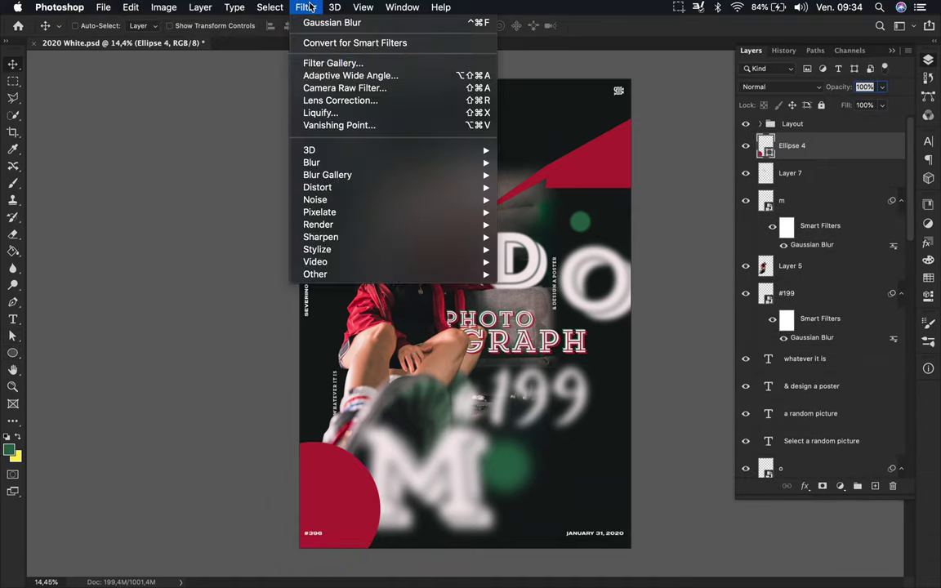
click(545, 176)
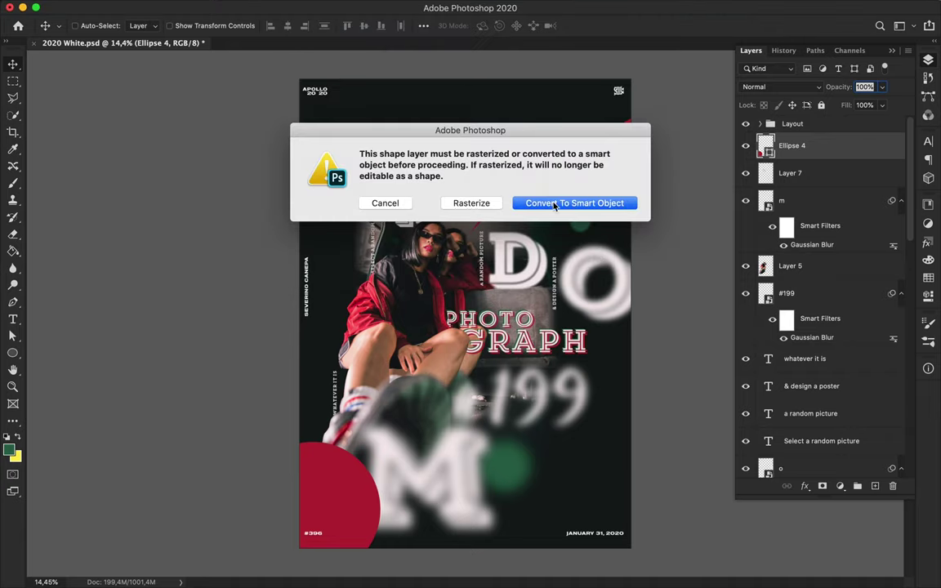
click(523, 202)
click(306, 7)
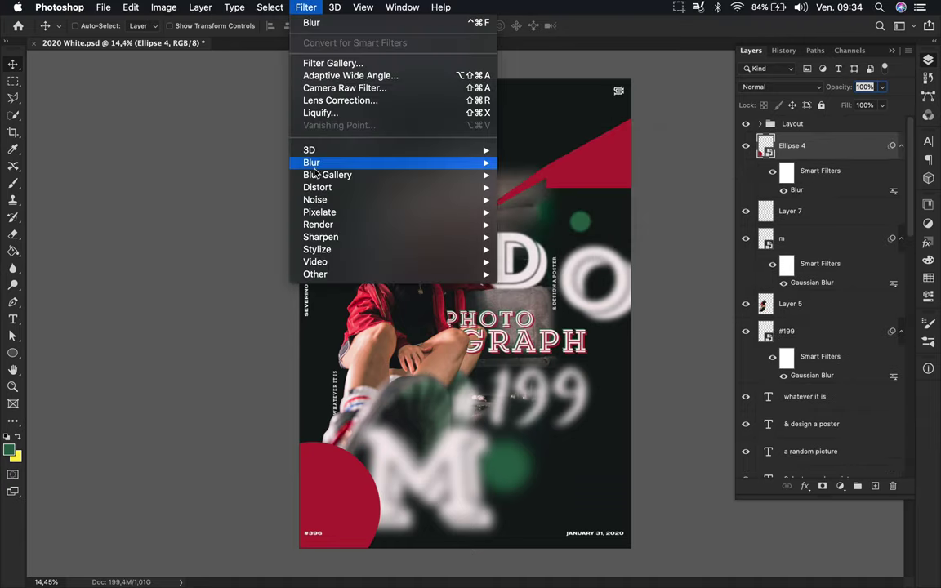
click(540, 212)
drag(753, 246, 775, 246)
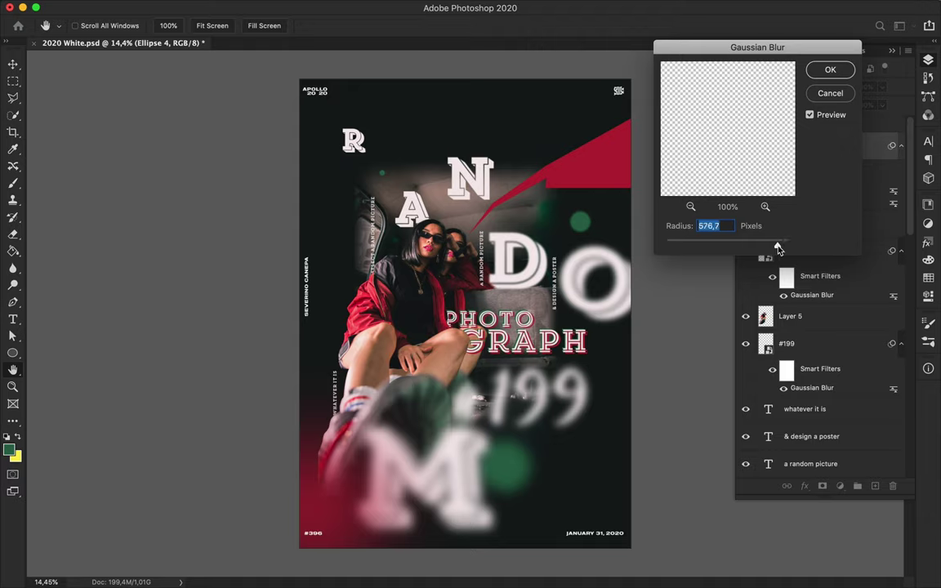
key(Return)
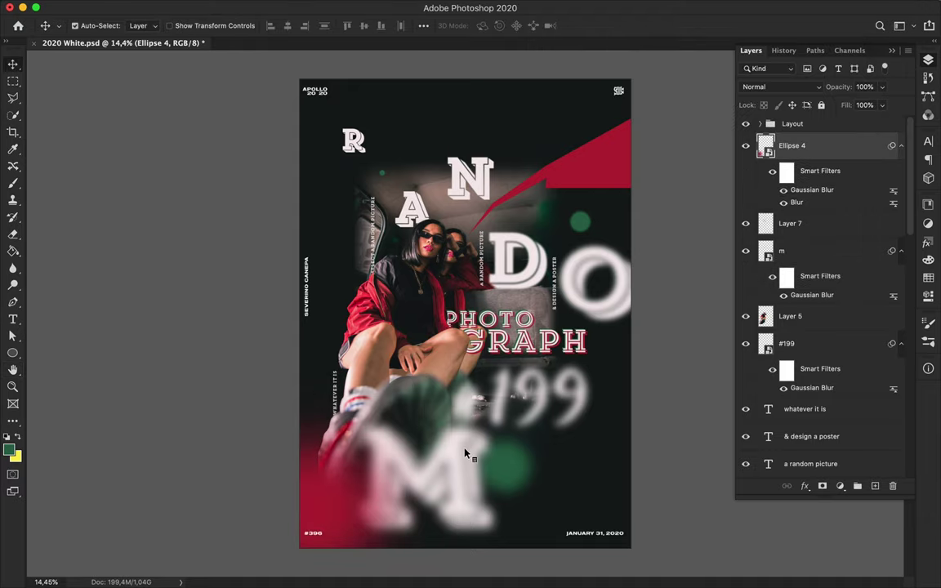
Step: Move layer m above Ellipse 4 and the #199 layer lower in the stack
drag(809, 250, 903, 155)
click(463, 419)
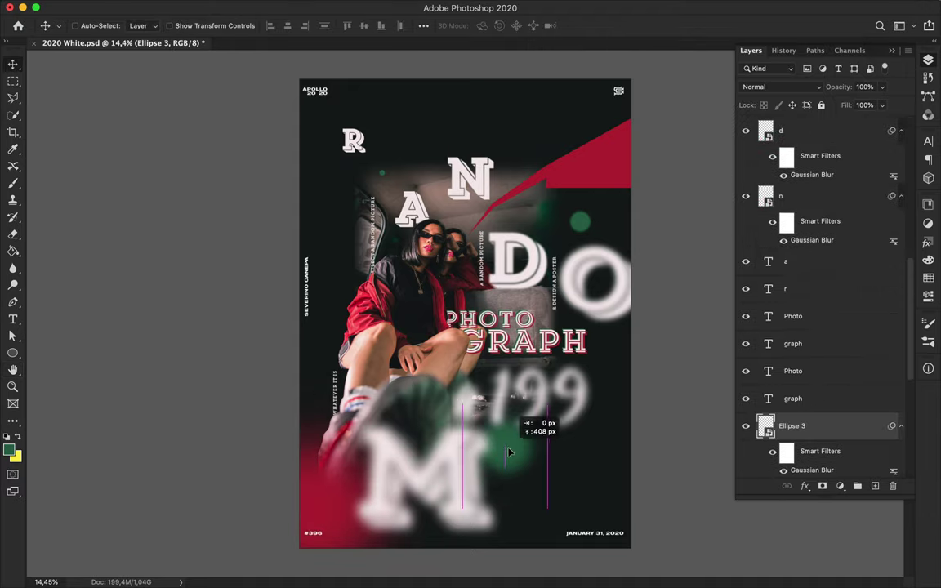
mouse_move(813, 129)
mouse_down()
mouse_move(829, 285)
mouse_move(822, 420)
mouse_up()
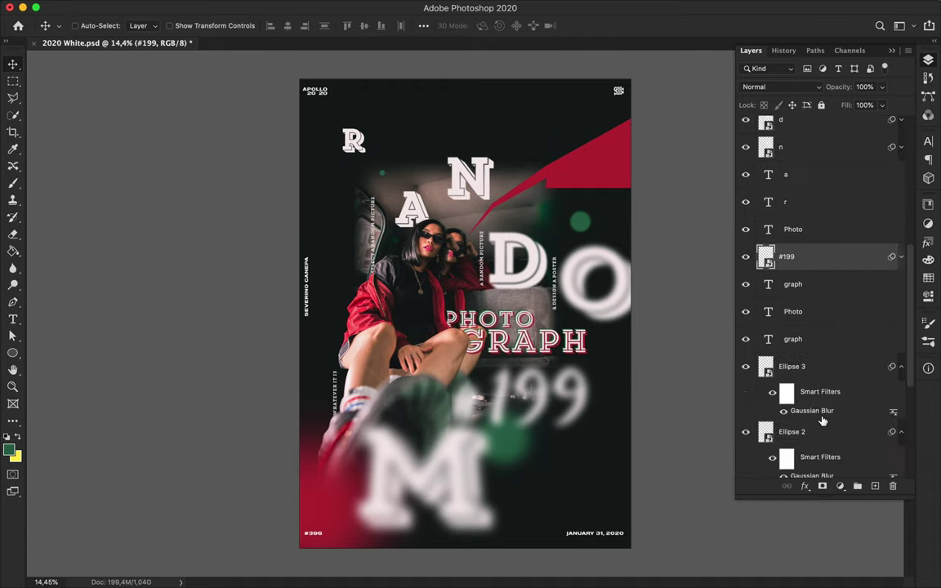
Step: Pull the red wedge's top anchor up and to the right so it reaches higher
click(583, 154)
scroll(585, 162, up, 1)
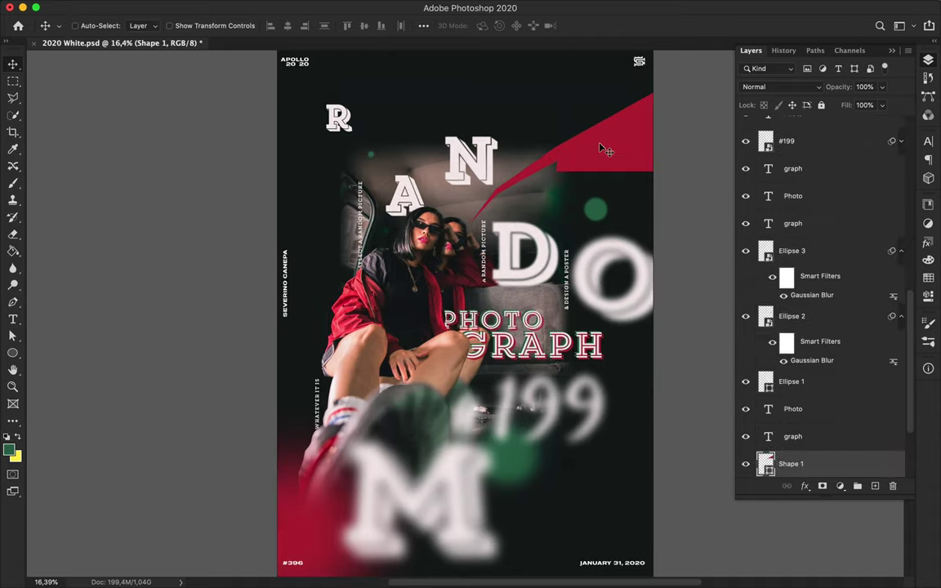
key(a)
click(617, 148)
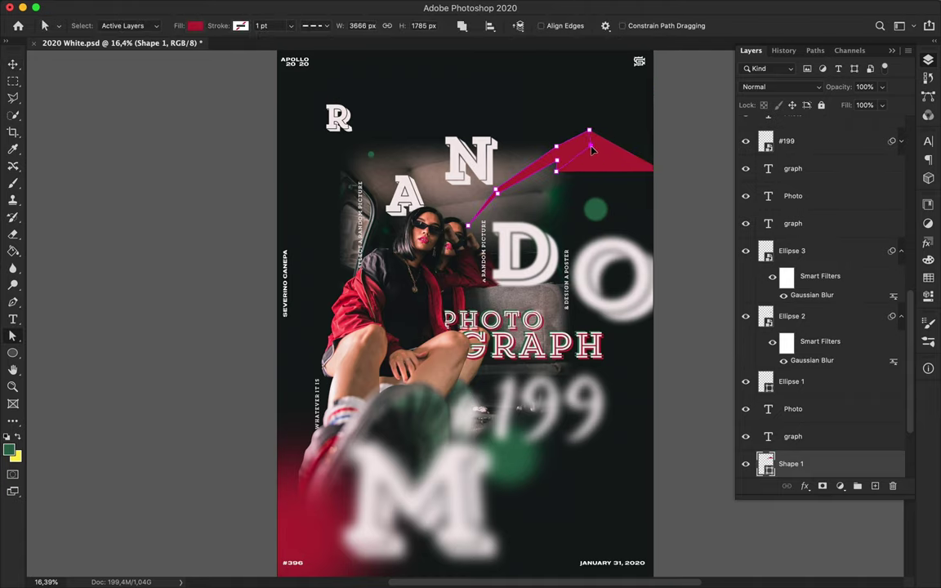
drag(589, 149, 654, 98)
scroll(687, 163, down, 1)
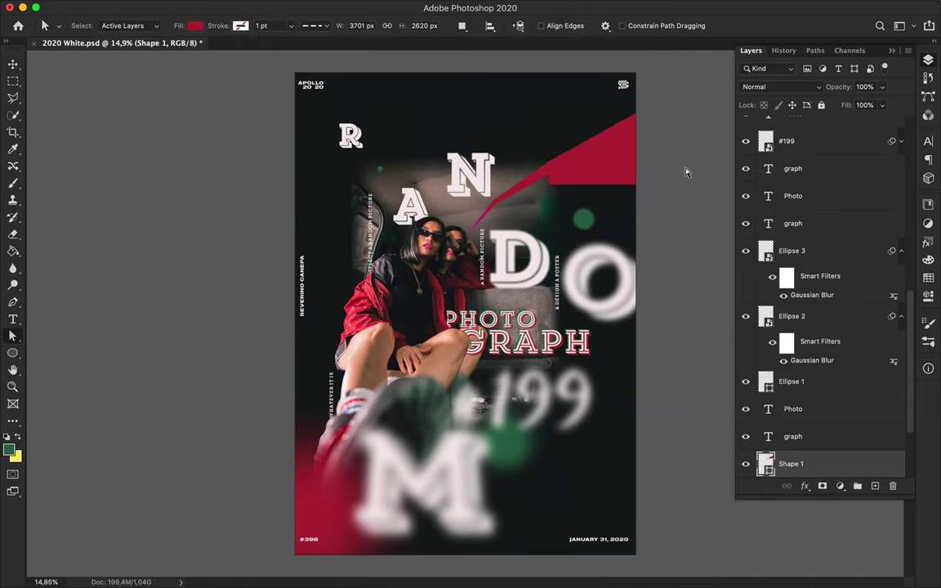
key(v)
scroll(570, 172, up, 2)
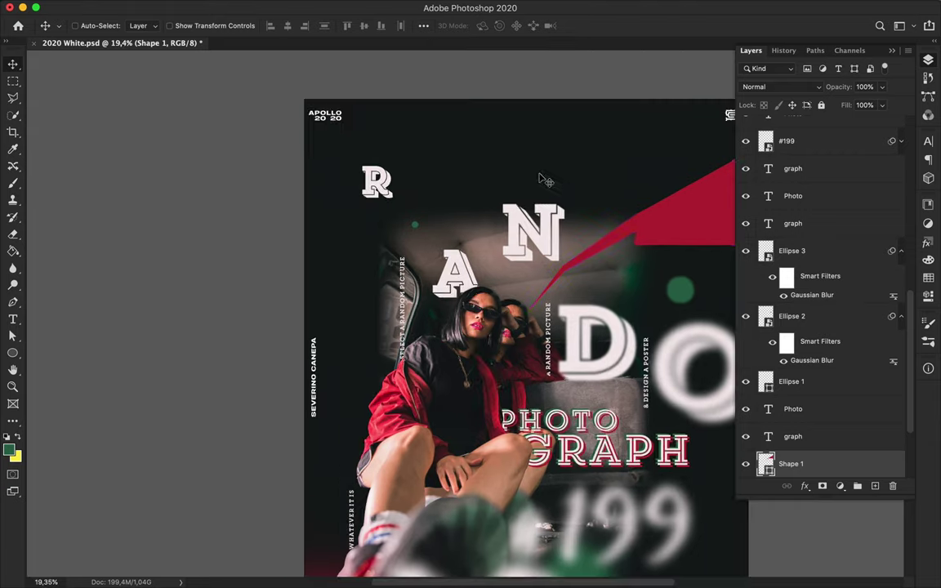
Step: Start a new sliver shape with the Pen tool, placing its first two points
key(p)
click(467, 231)
click(446, 200)
Step: Complete the sliver's outline and fill it green
click(442, 150)
click(462, 178)
click(490, 243)
click(468, 231)
key(a)
click(194, 25)
click(113, 96)
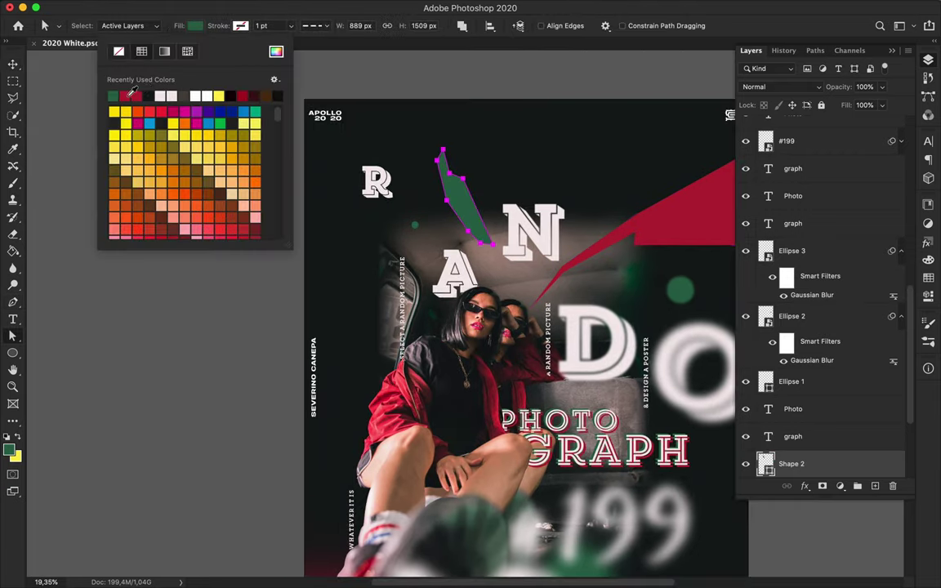
scroll(456, 310, up, 2)
click(470, 196)
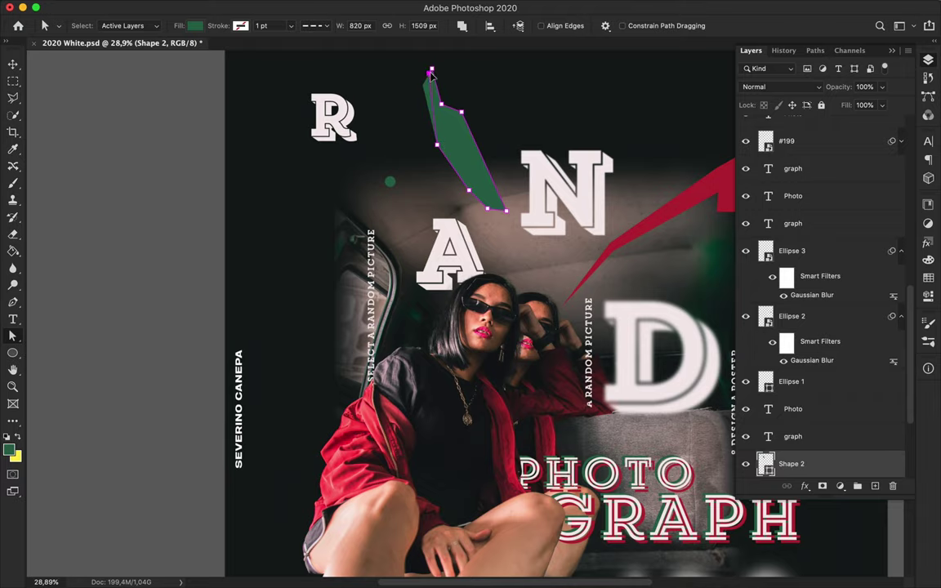
Step: Narrow the green sliver by shifting its left point and lower tip
drag(437, 145, 444, 145)
drag(487, 208, 502, 213)
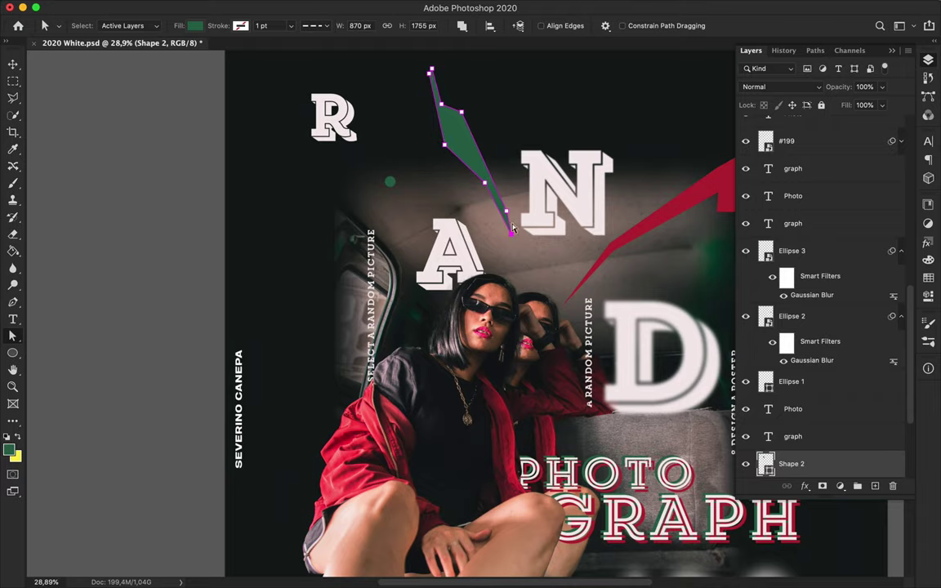
scroll(456, 114, down, 2)
scroll(455, 114, down, 1)
scroll(456, 114, up, 1)
Step: Move the green sliver up to the poster's top-left corner
key(v)
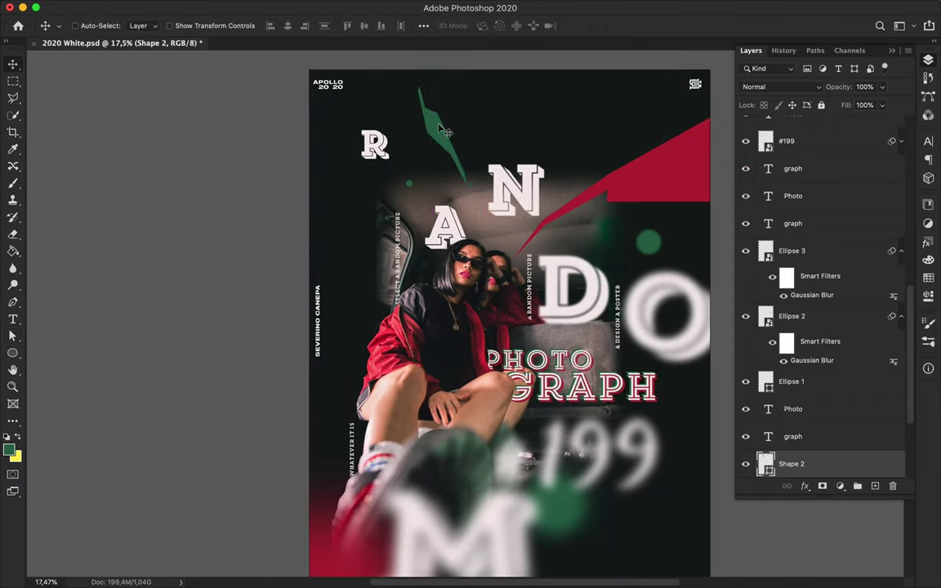
drag(444, 131, 327, 86)
scroll(386, 183, down, 2)
scroll(386, 182, right, 1)
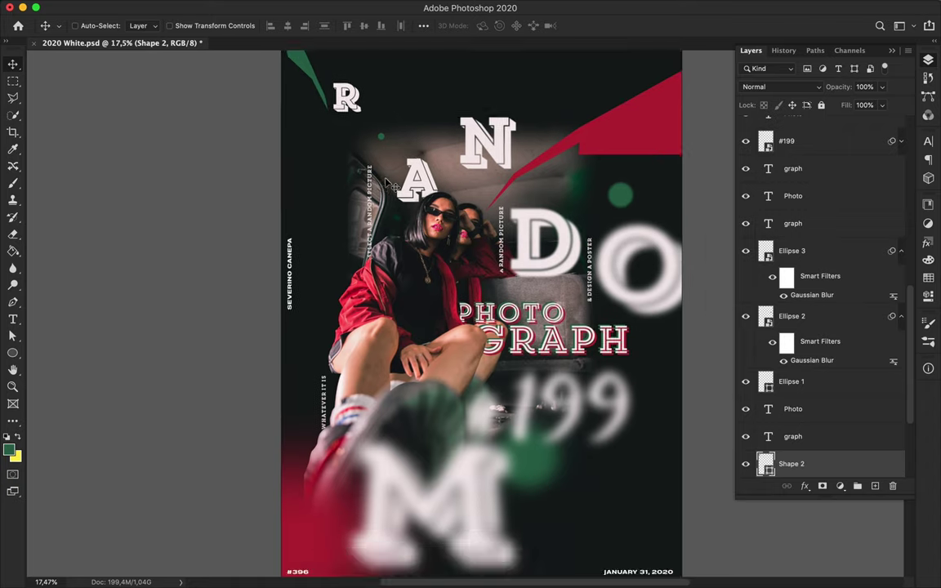
key(p)
scroll(394, 212, up, 2)
Step: Zoom in, select Layer 7 and set the Eraser to a soft round brush at size 79
scroll(396, 229, up, 1)
scroll(398, 243, up, 2)
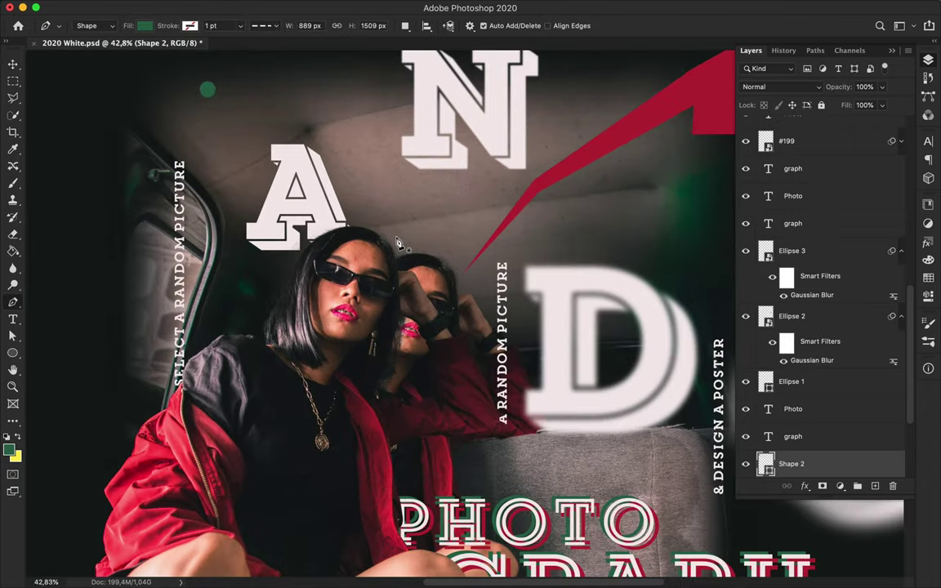
scroll(369, 214, up, 4)
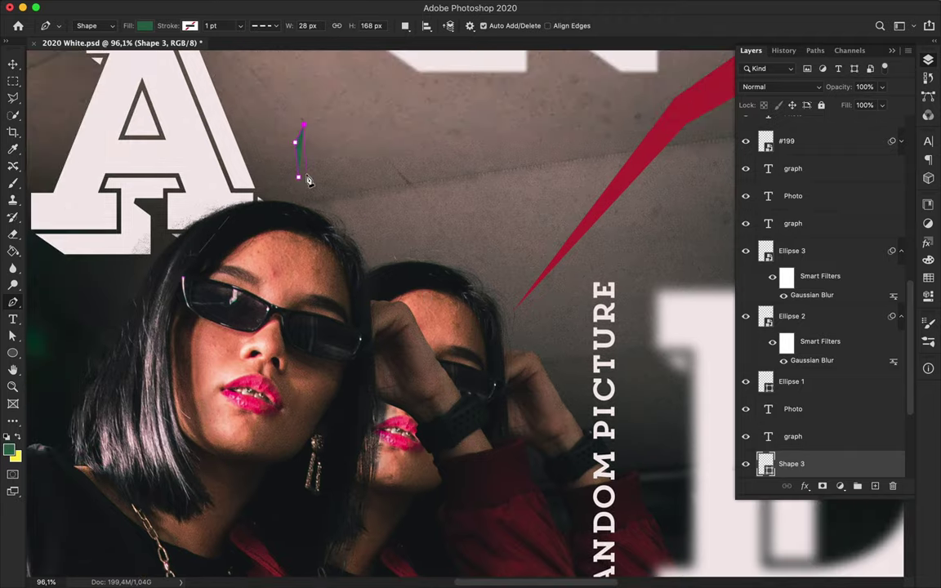
key(v)
click(143, 262)
key(e)
right_click(145, 253)
double_click(169, 348)
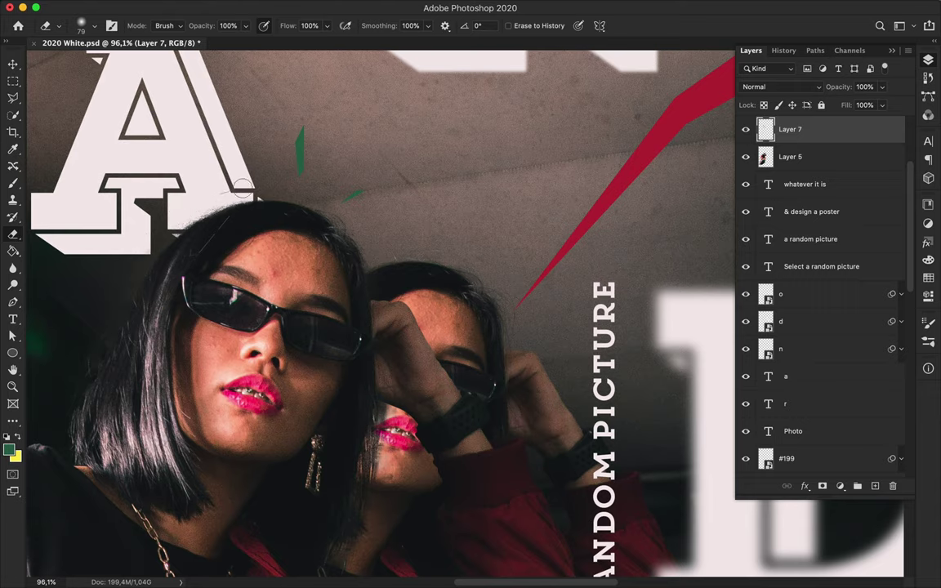
Step: Draw several small green accent slivers beside the A with the Pen tool
key(v)
scroll(252, 168, down, 1)
scroll(278, 205, down, 1)
key(p)
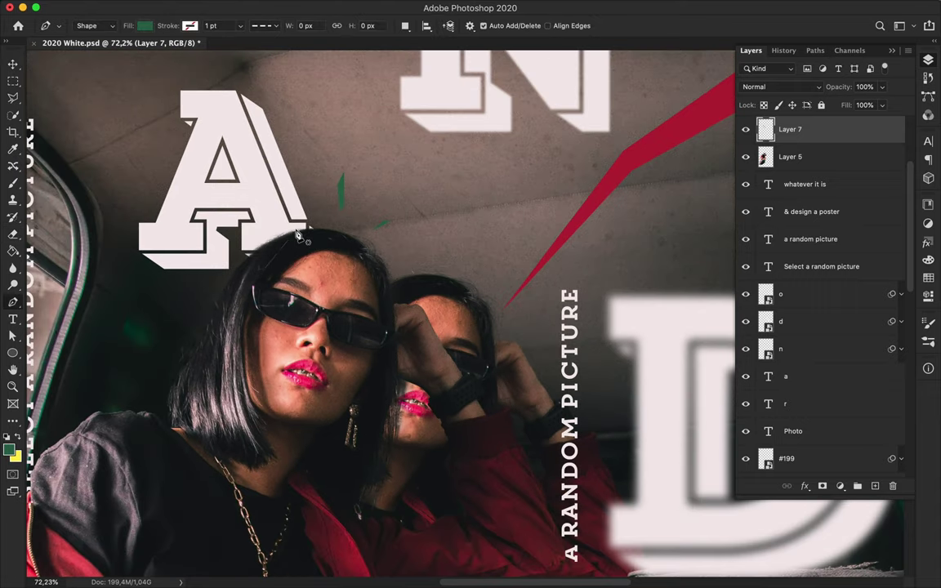
click(208, 278)
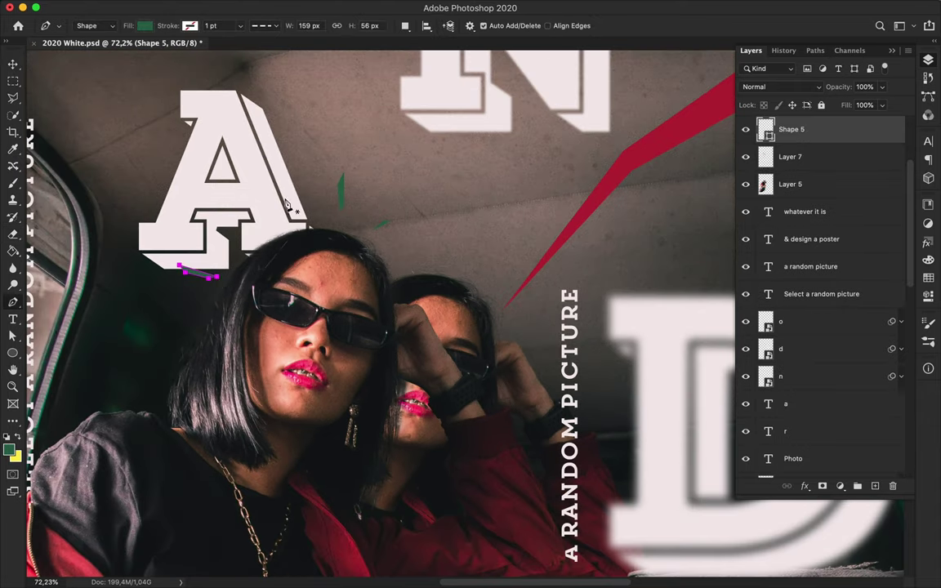
key(Escape)
click(396, 261)
key(Escape)
click(262, 207)
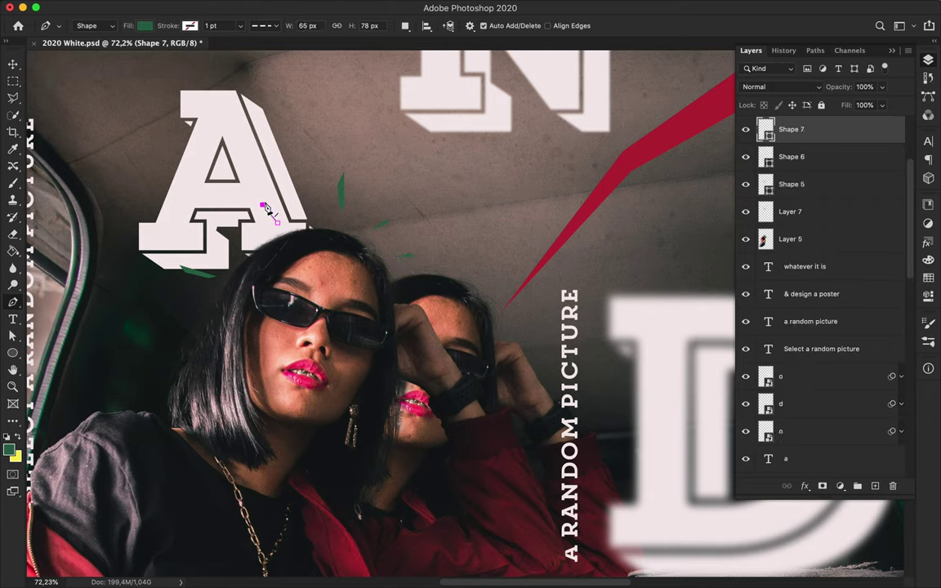
key(Escape)
click(253, 233)
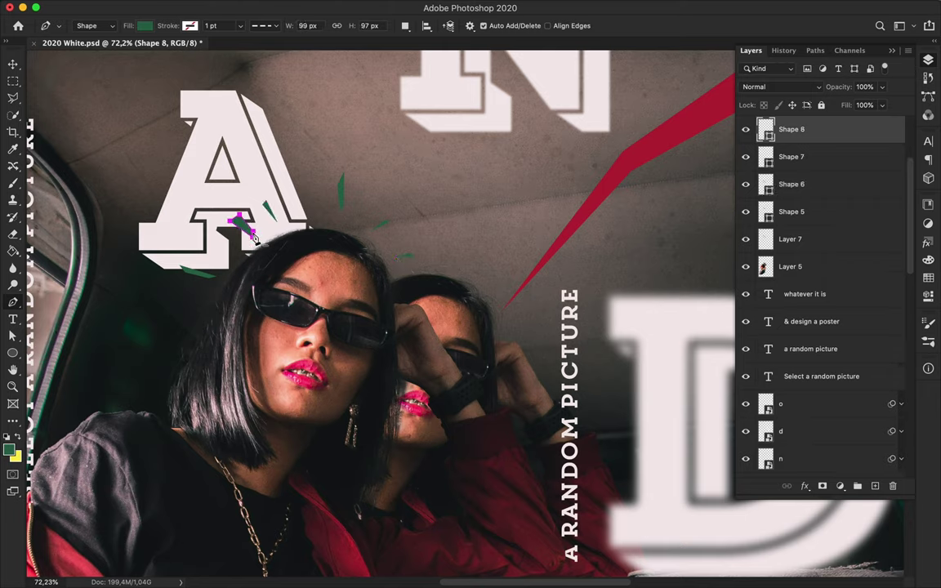
Step: Draw a red sliver above the A
key(a)
click(196, 25)
key(Escape)
key(v)
key(p)
click(383, 157)
click(356, 219)
key(Escape)
click(195, 305)
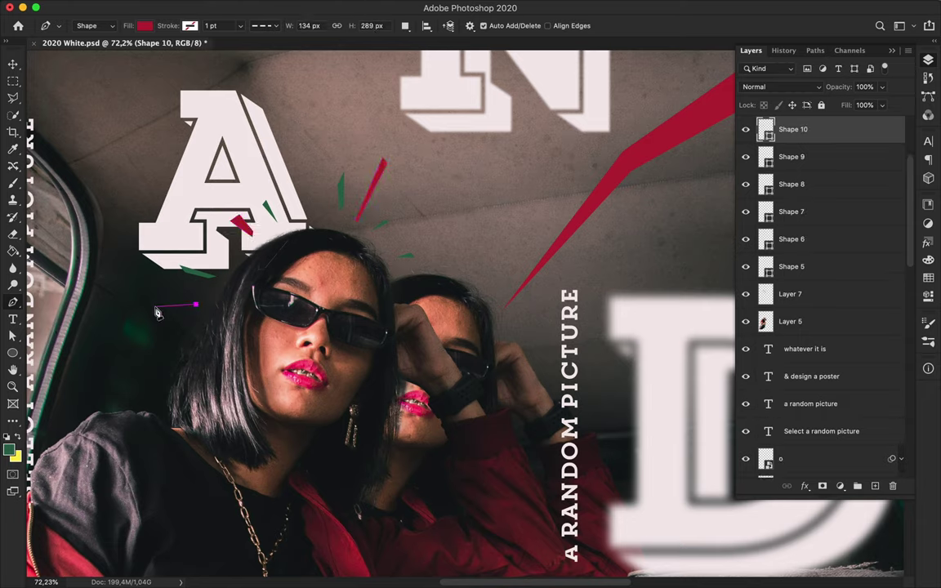
Step: Add another sliver near the A and fill it green
click(144, 26)
key(Escape)
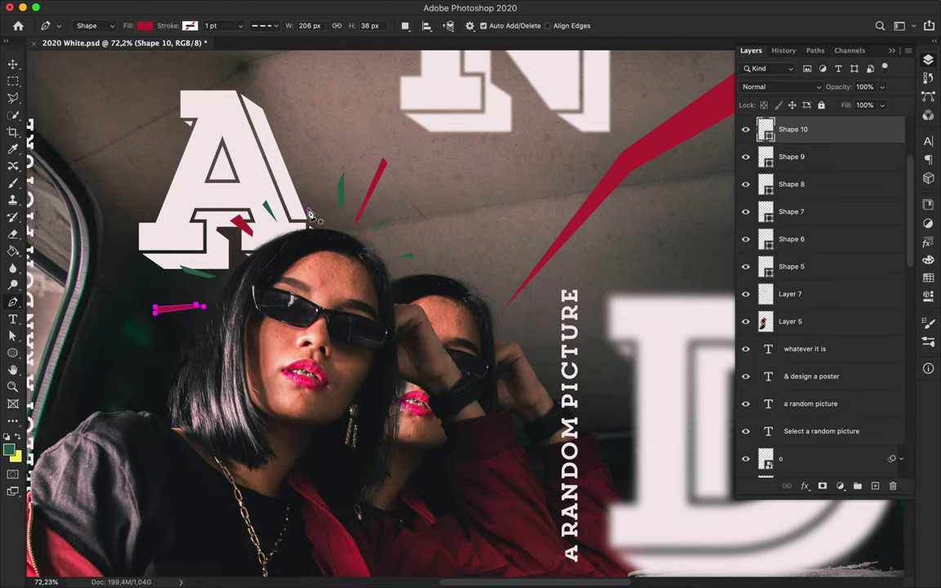
key(Escape)
click(308, 209)
click(297, 141)
click(146, 27)
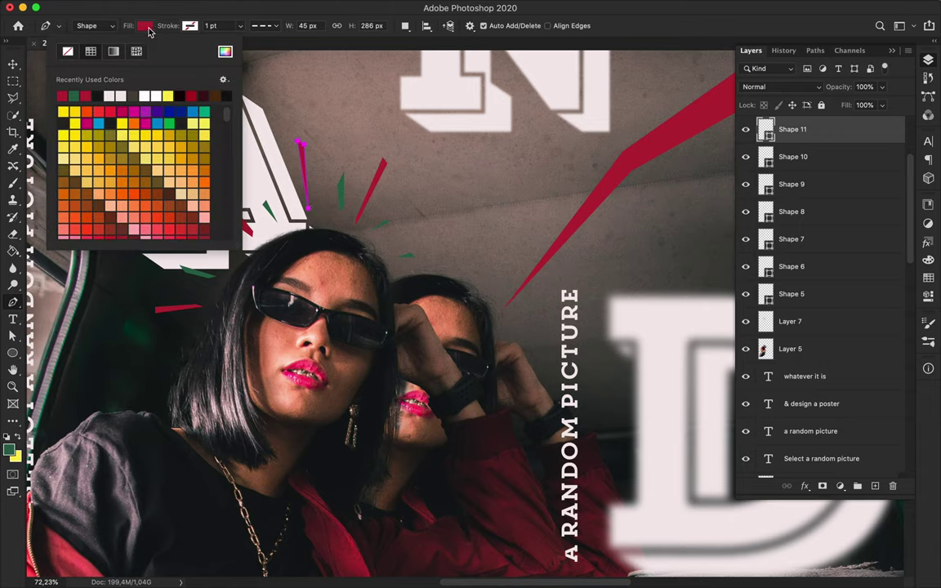
key(Escape)
key(Escape)
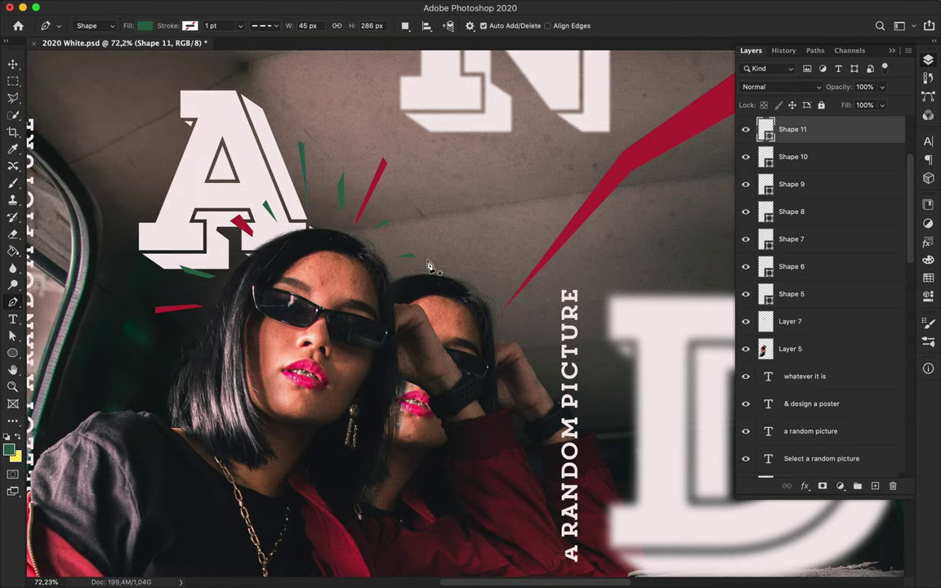
Step: Draw a pink-filled sliver near the woman's head
click(384, 241)
key(a)
click(194, 26)
click(118, 92)
scroll(363, 216, down, 3)
scroll(362, 216, down, 2)
Step: Draw two small red dots beside the R and the N with the Ellipse tool
key(u)
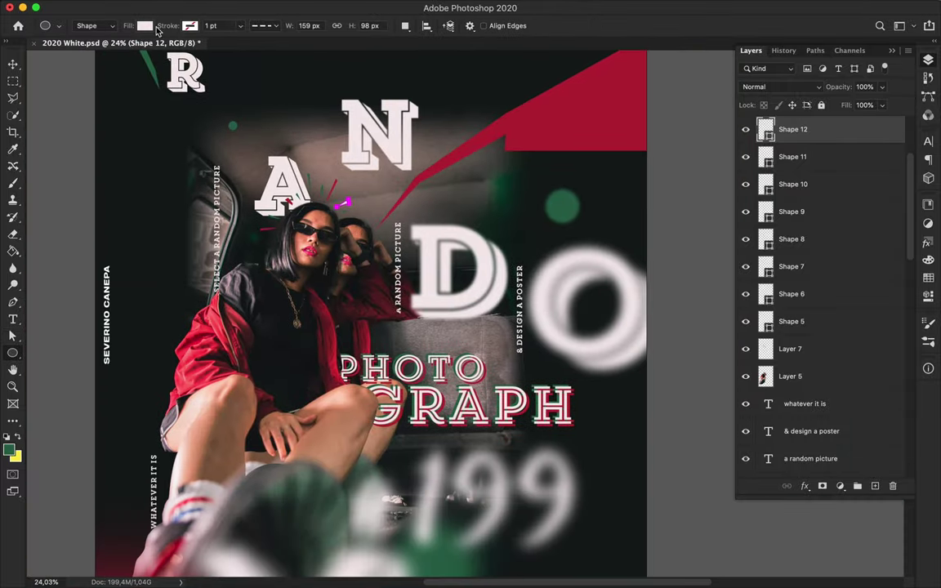
drag(221, 79, 219, 80)
click(145, 25)
click(71, 200)
scroll(460, 294, down, 1)
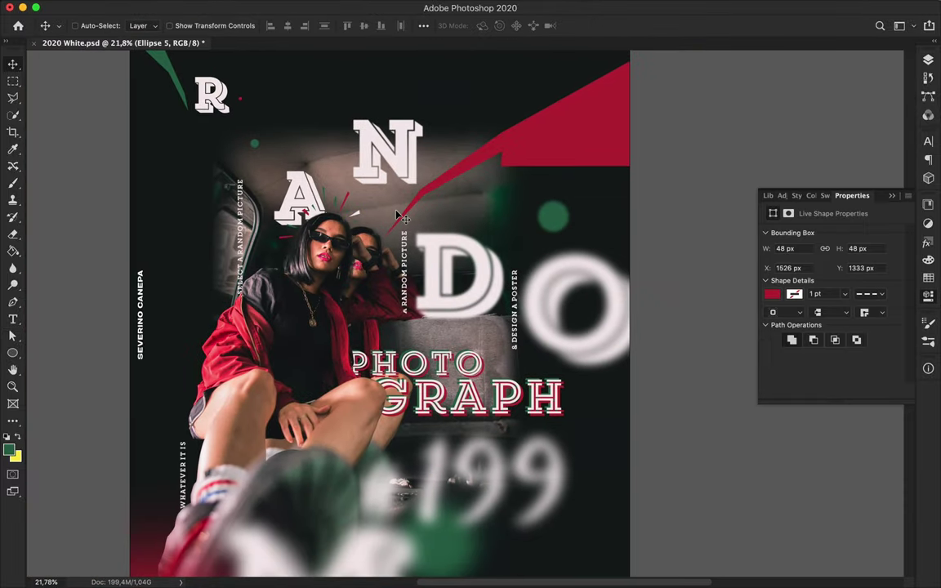
drag(422, 151, 439, 168)
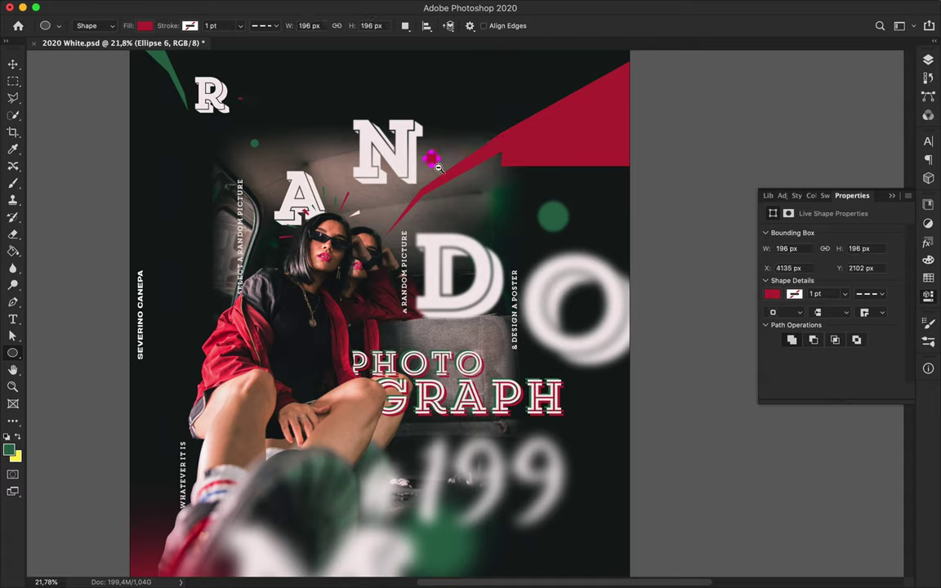
scroll(441, 168, down, 2)
scroll(435, 238, down, 2)
Step: Nudge the '& design a poster' text slightly down and save the poster
key(v)
scroll(637, 245, down, 2)
scroll(628, 269, up, 1)
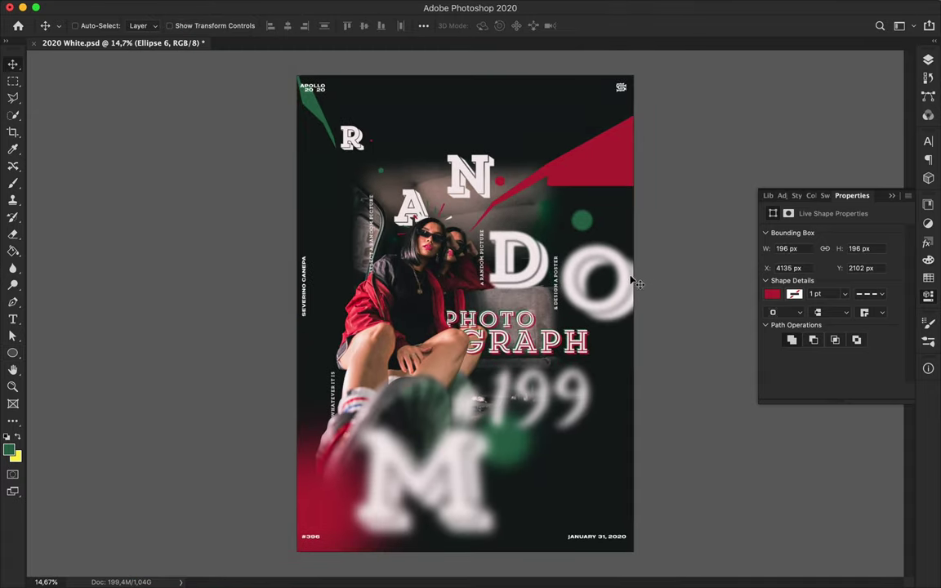
click(560, 304)
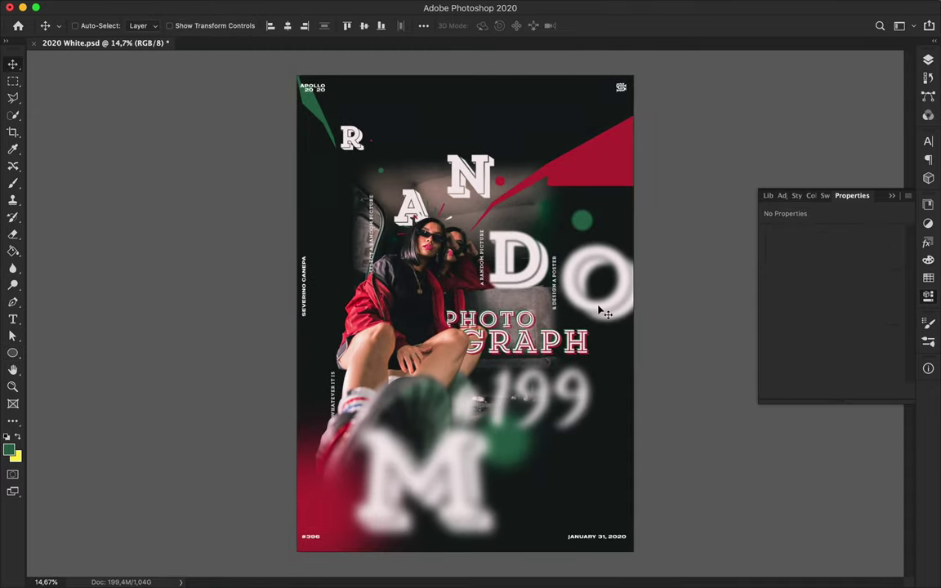
drag(541, 276, 541, 287)
click(527, 280)
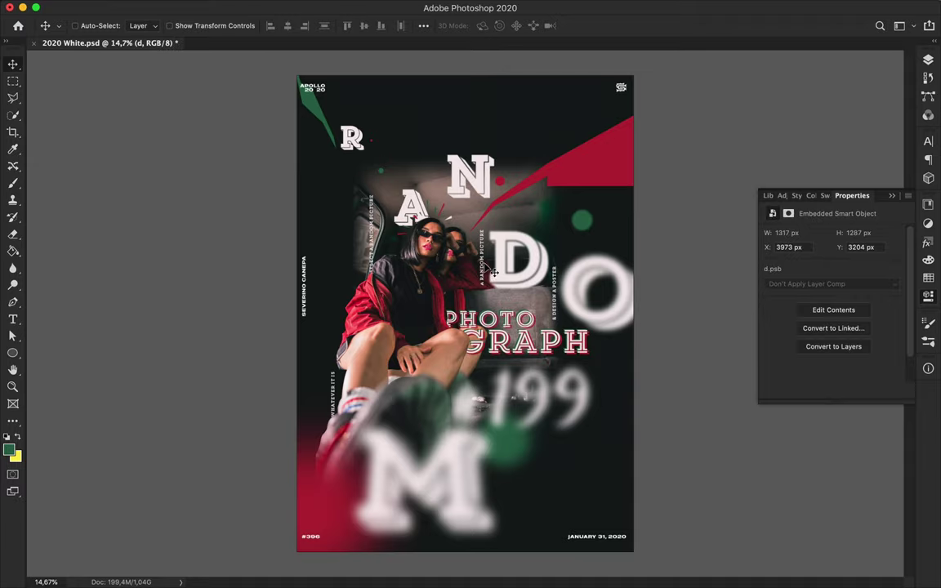
key(super+s)
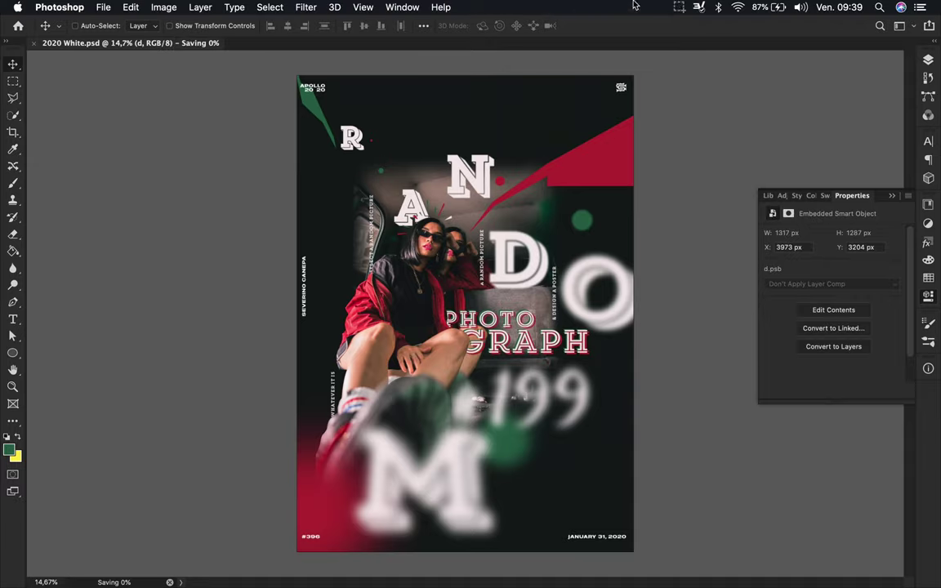
click(678, 8)
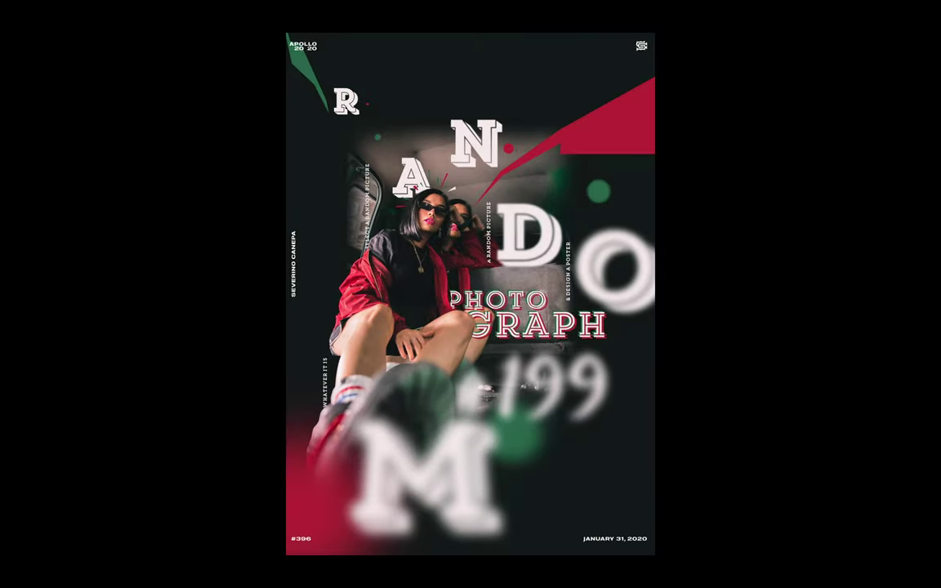